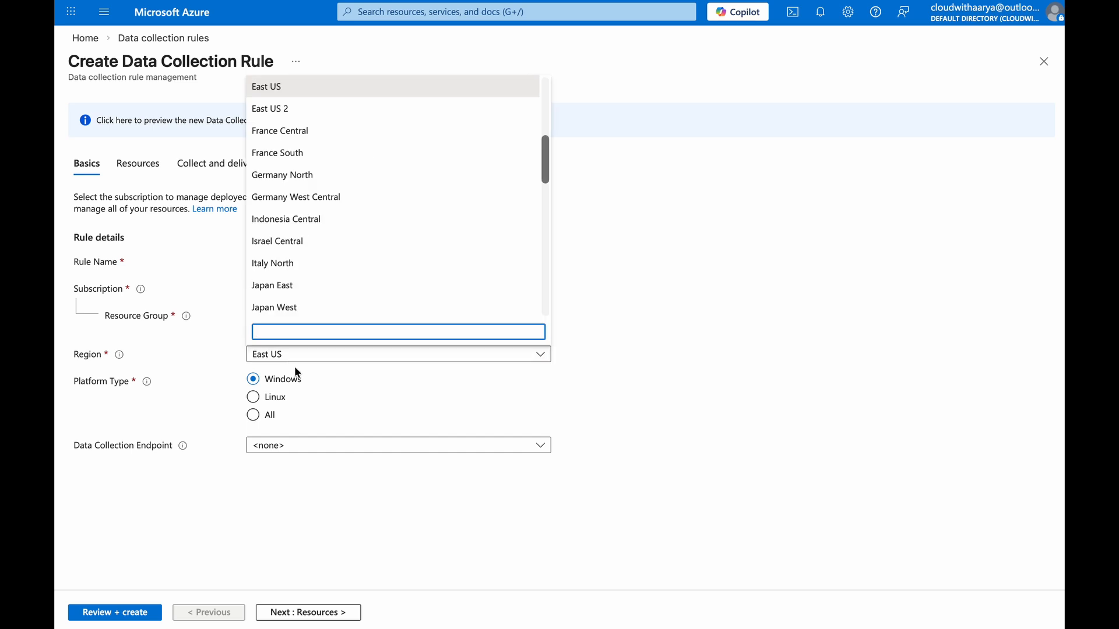
Set the rule's region to Central India and advance to the Collect and deliver step
{"action": "type", "text": "india"}
{"action": "left_click", "coordinate": [274, 260]}
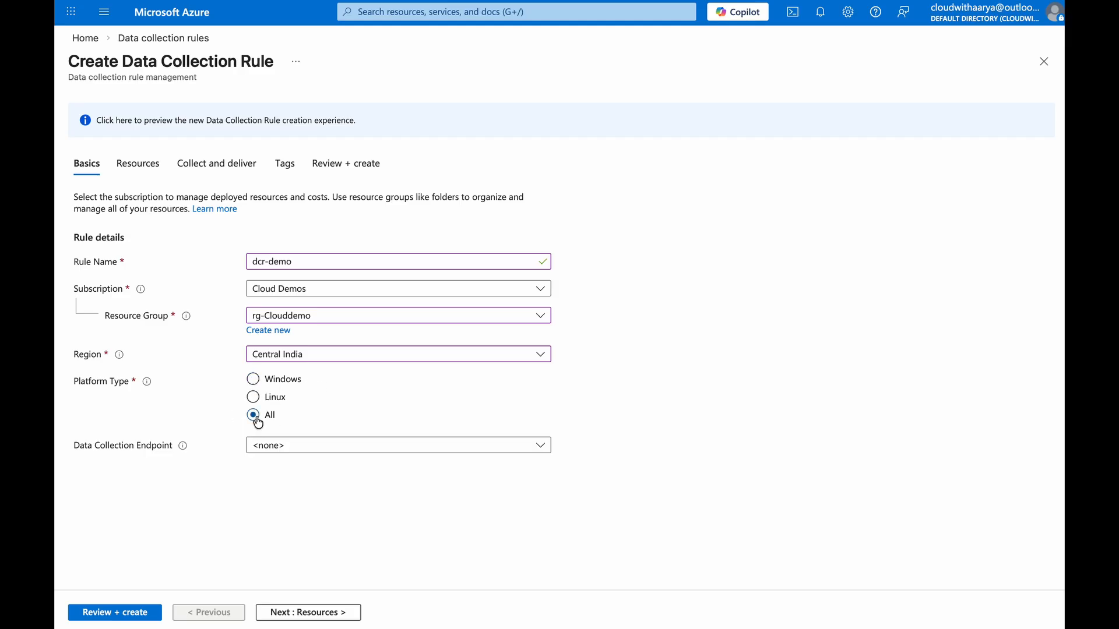
{"action": "left_click", "coordinate": [298, 611]}
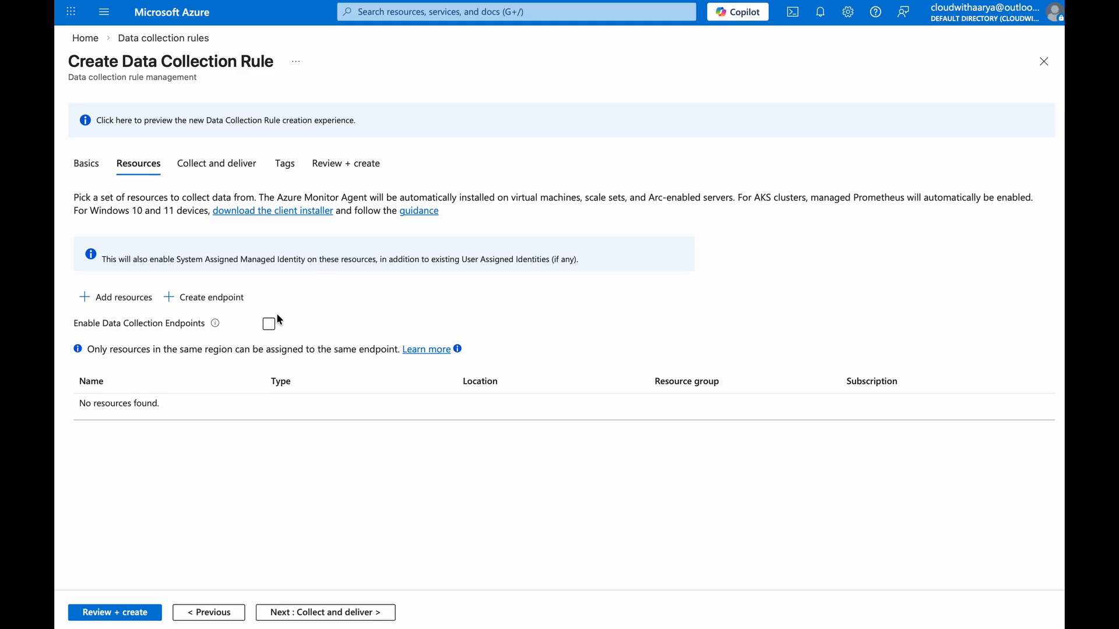
{"action": "left_click", "coordinate": [294, 611]}
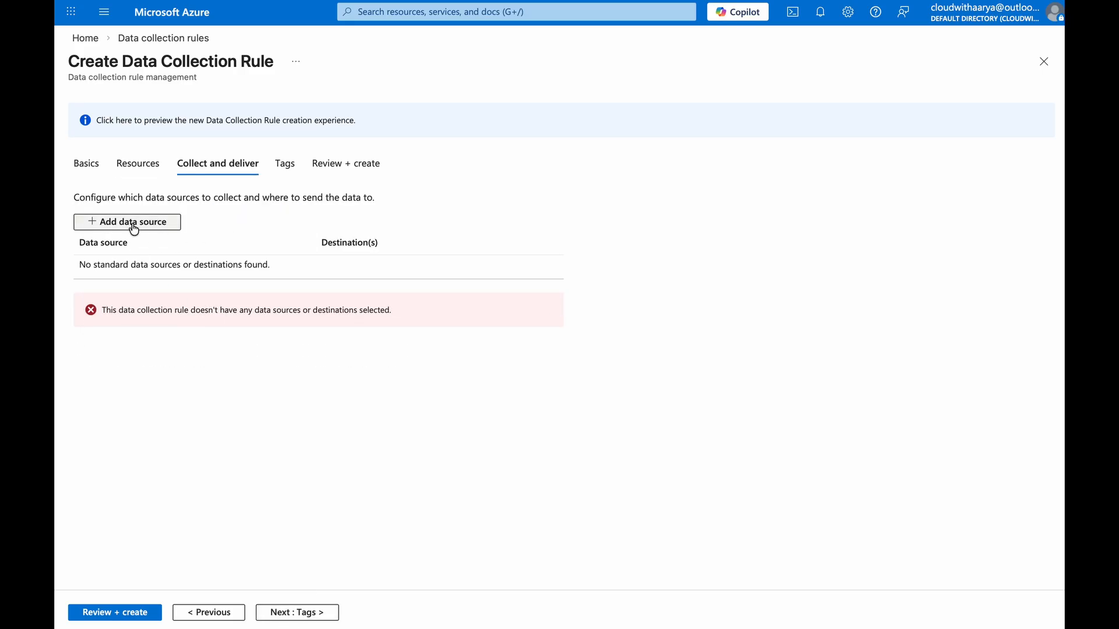
{"action": "left_click", "coordinate": [134, 222]}
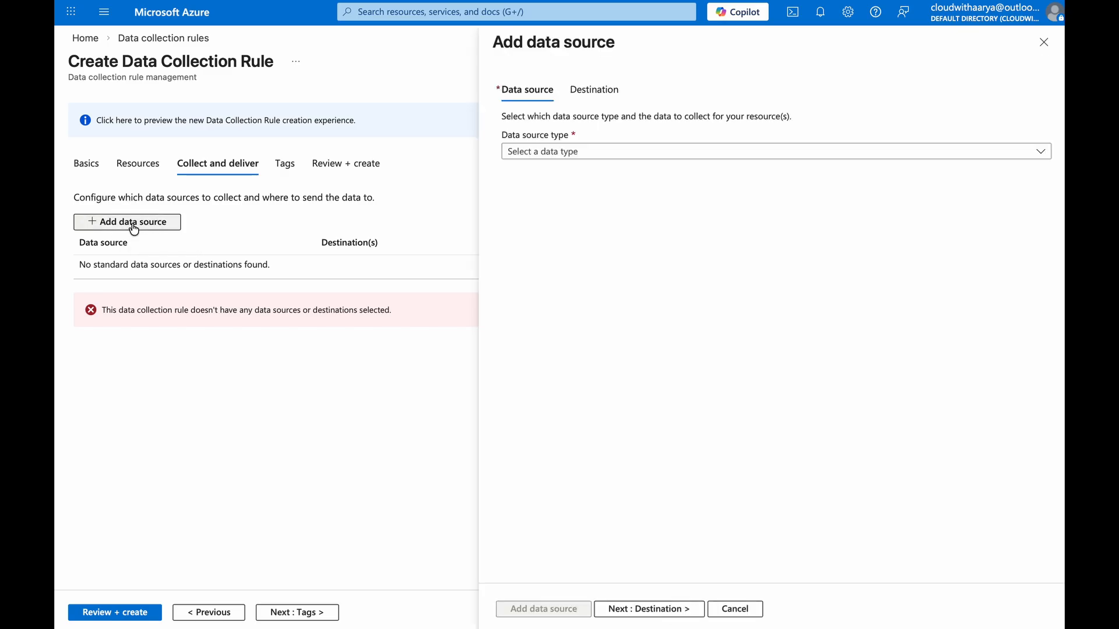
{"action": "left_click", "coordinate": [568, 151]}
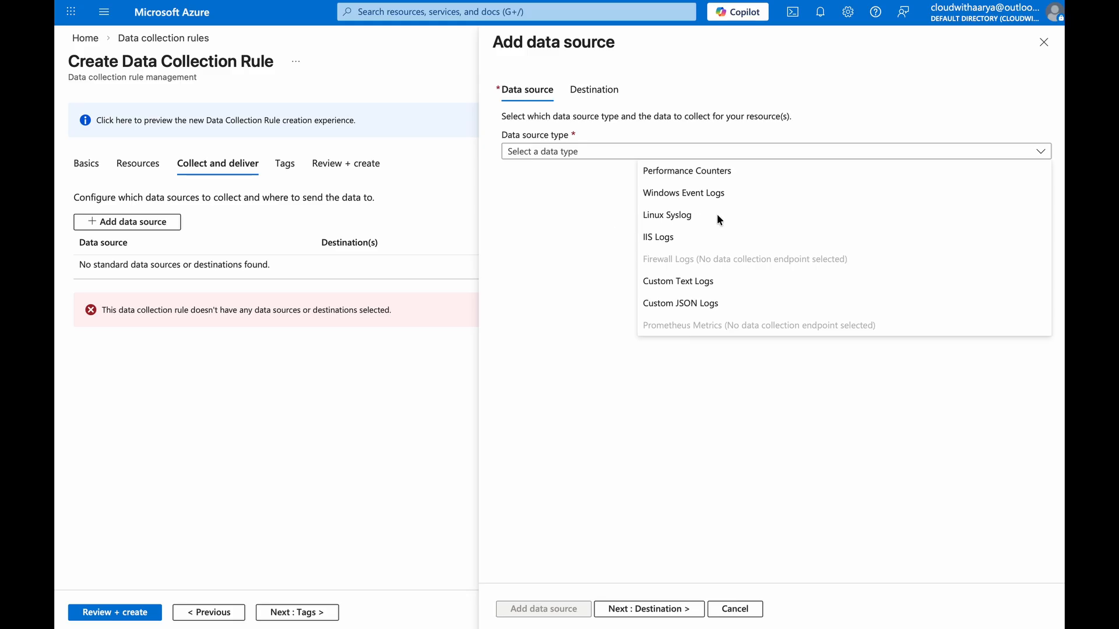
{"action": "left_click", "coordinate": [669, 214]}
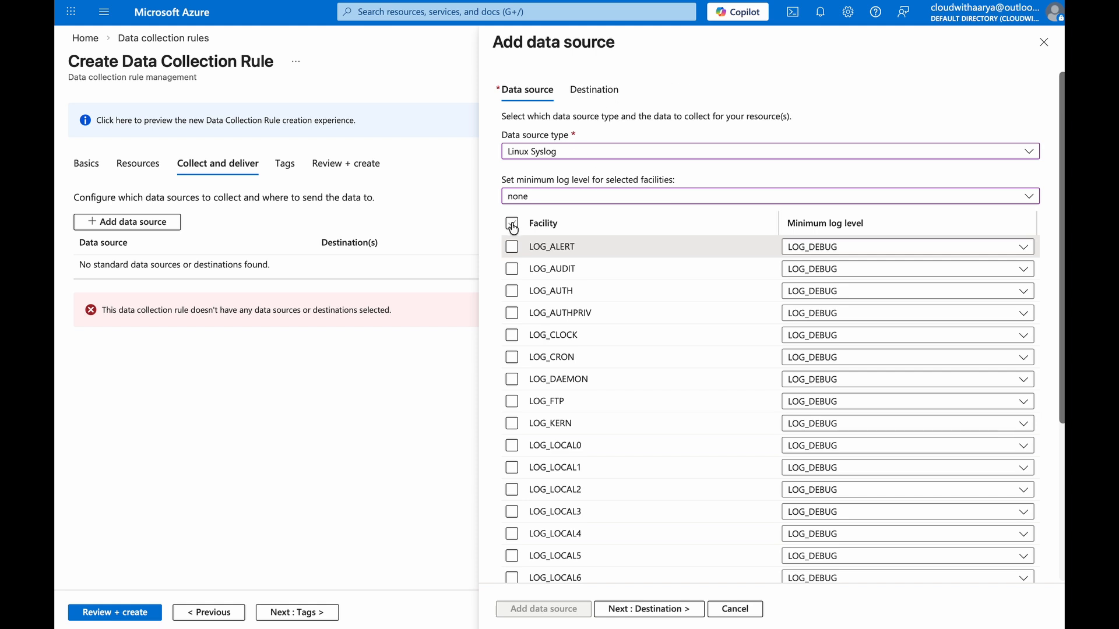
{"action": "left_click", "coordinate": [512, 223]}
{"action": "scroll", "coordinate": [757, 408], "scroll_direction": "down", "scroll_amount": 5}
{"action": "left_click", "coordinate": [707, 606]}
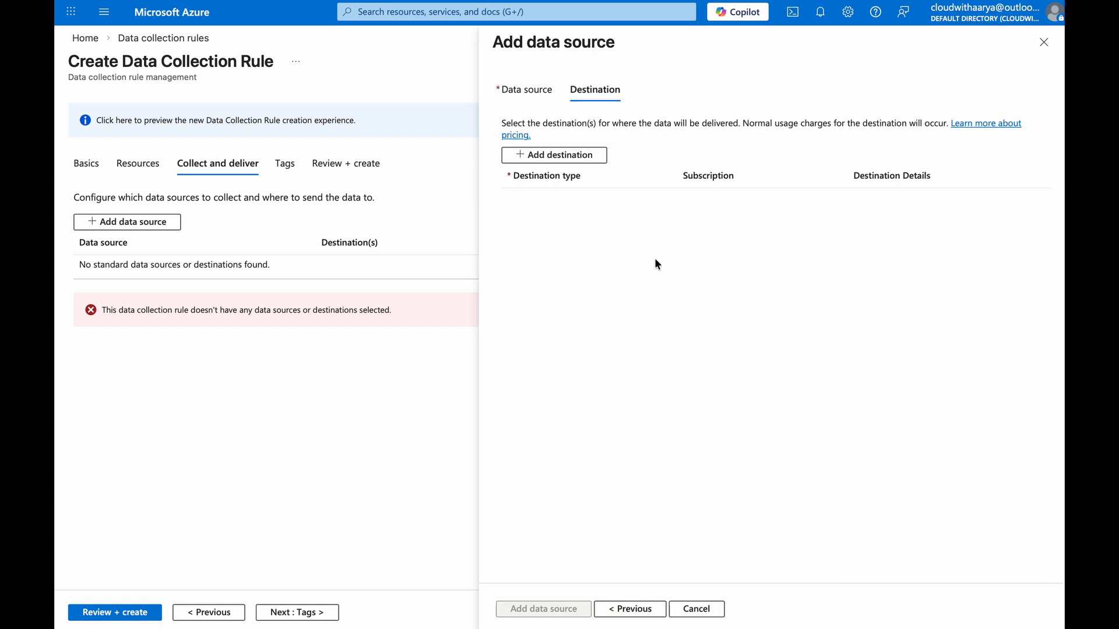
{"action": "left_click", "coordinate": [577, 156]}
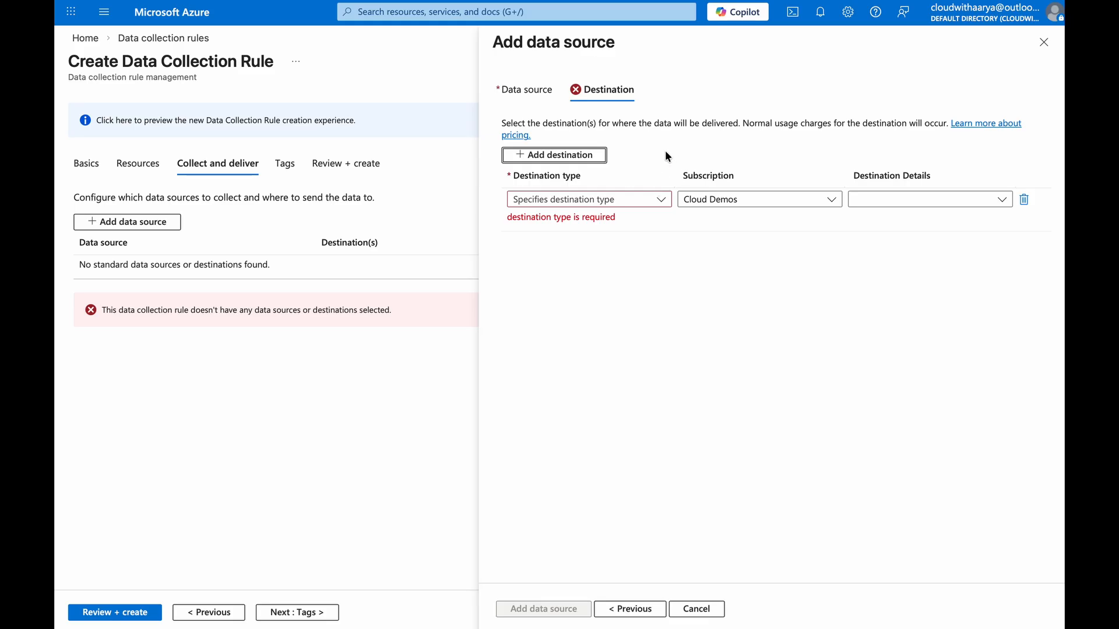
{"action": "left_click", "coordinate": [620, 199]}
{"action": "left_click", "coordinate": [550, 217]}
{"action": "left_click", "coordinate": [875, 199]}
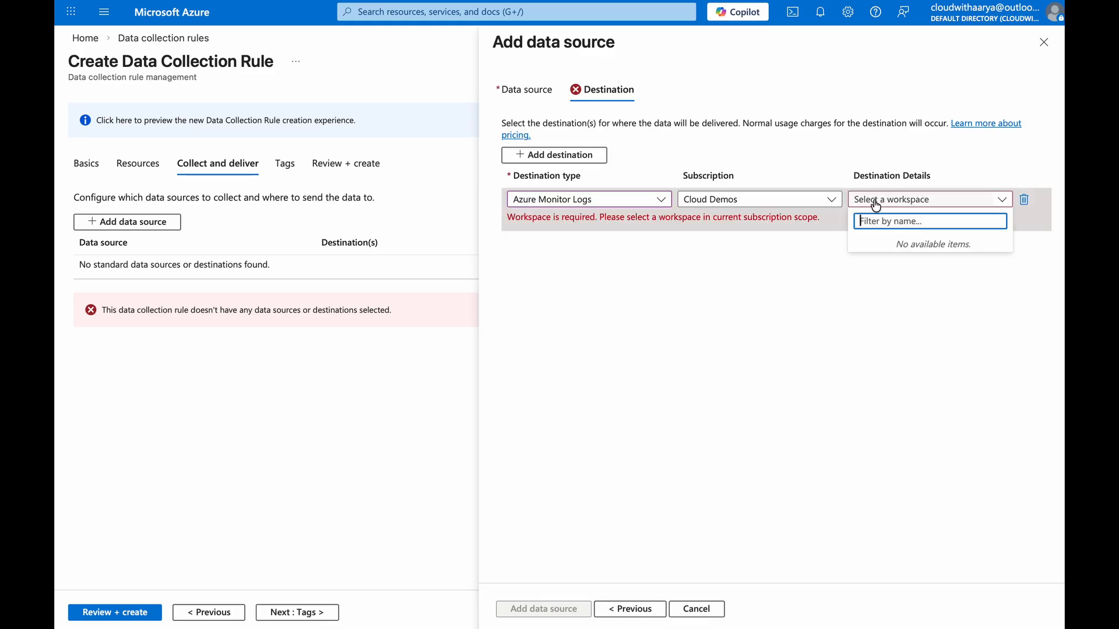
{"action": "left_click", "coordinate": [875, 202]}
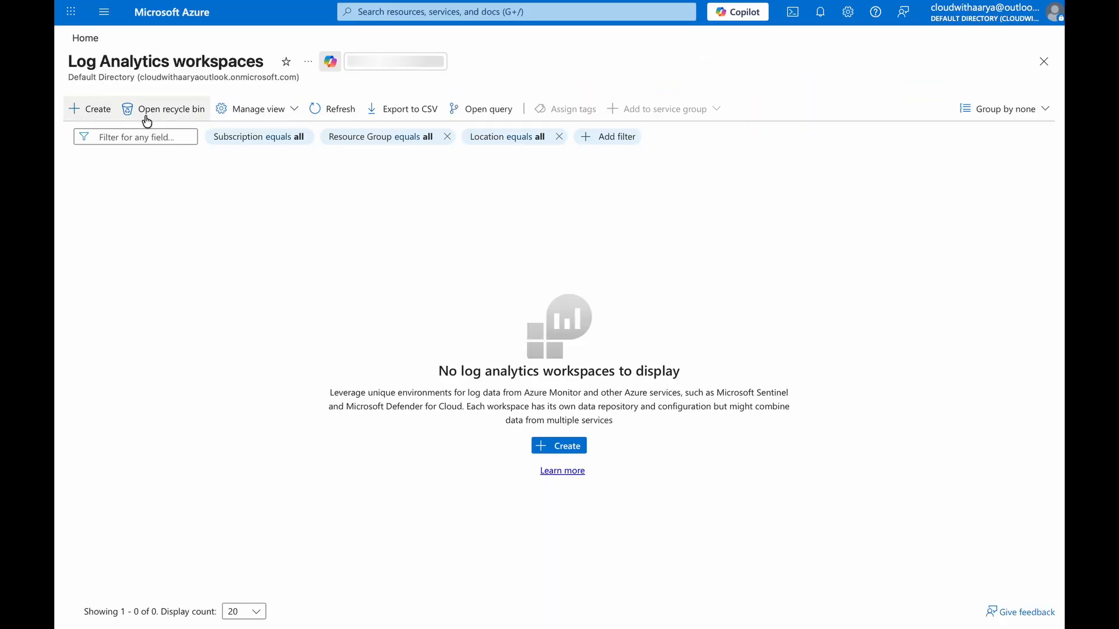
Start a new Log Analytics workspace in resource group rg-Clouddemo named demo-laws
{"action": "left_click", "coordinate": [97, 107]}
{"action": "left_click", "coordinate": [309, 349]}
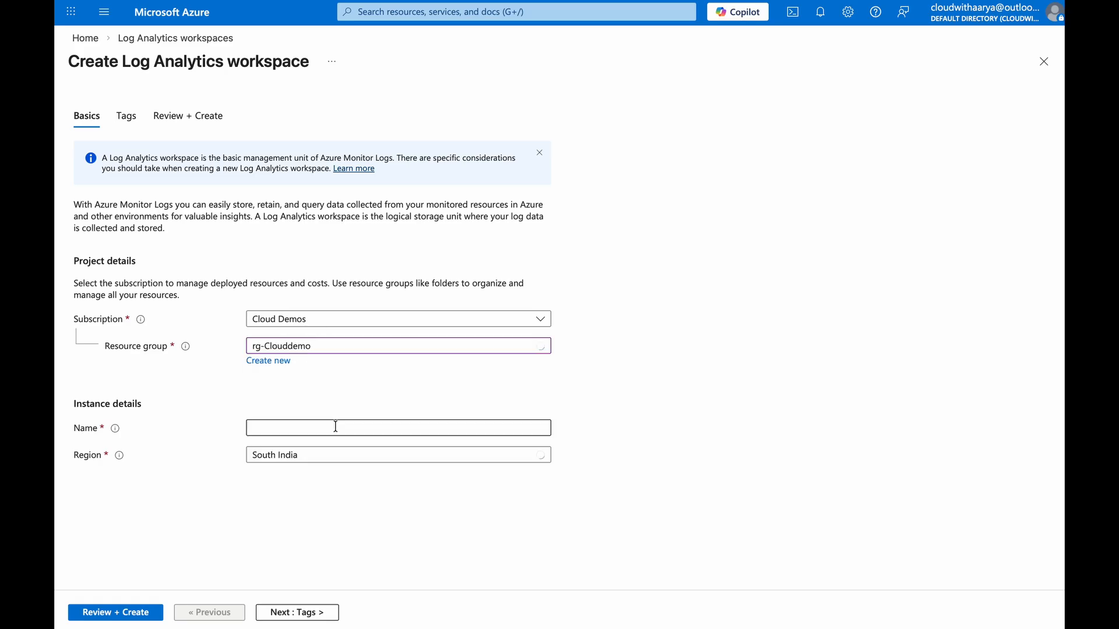
{"action": "left_click", "coordinate": [335, 426]}
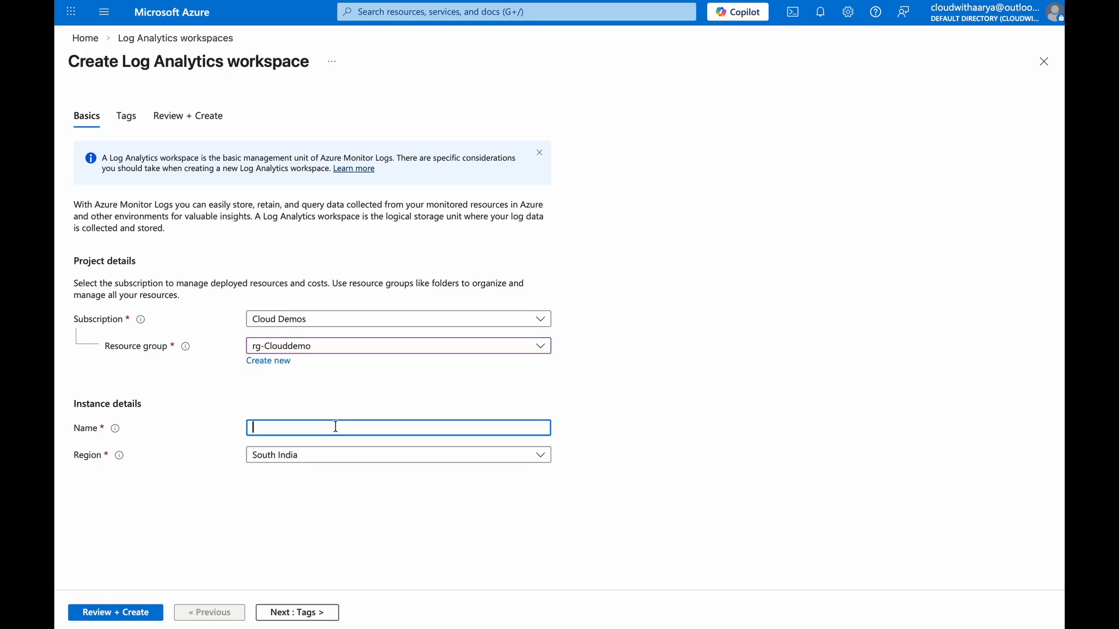
{"action": "type", "text": "demo-laws"}
Set the workspace region to Central India, then review and create the workspace
{"action": "left_click", "coordinate": [314, 456]}
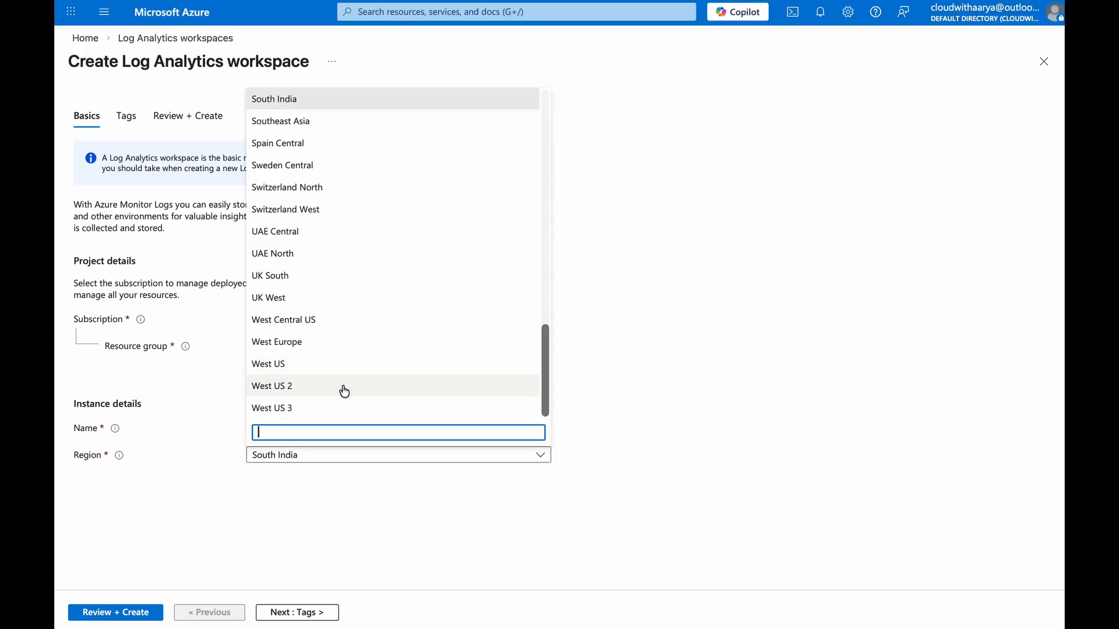
{"action": "type", "text": "india"}
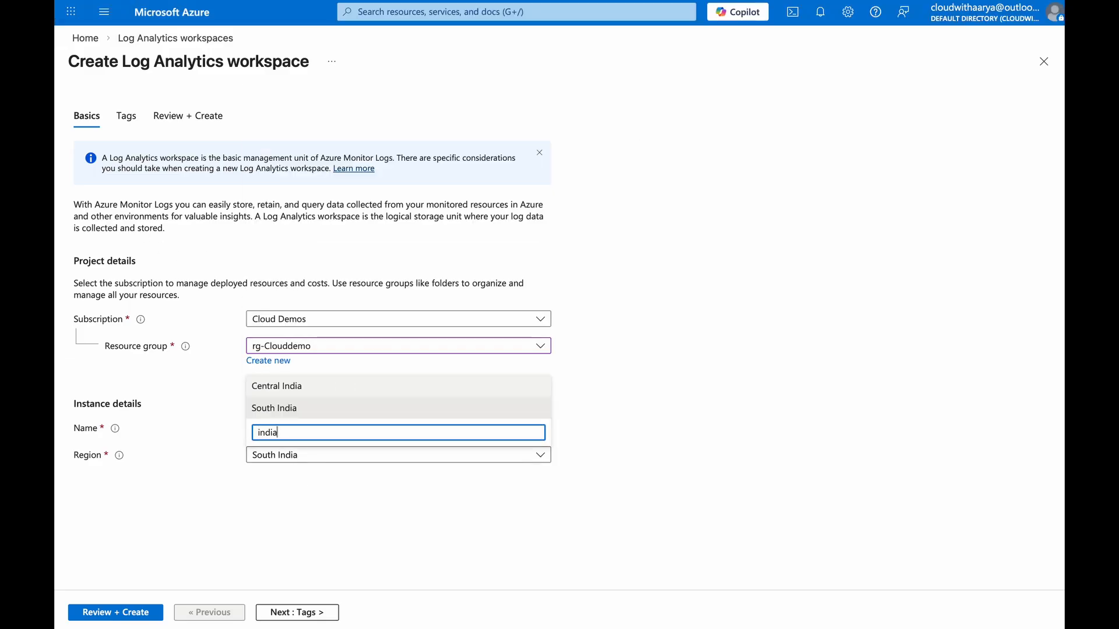
{"action": "left_click", "coordinate": [313, 392]}
{"action": "left_click", "coordinate": [289, 612]}
{"action": "left_click", "coordinate": [297, 613]}
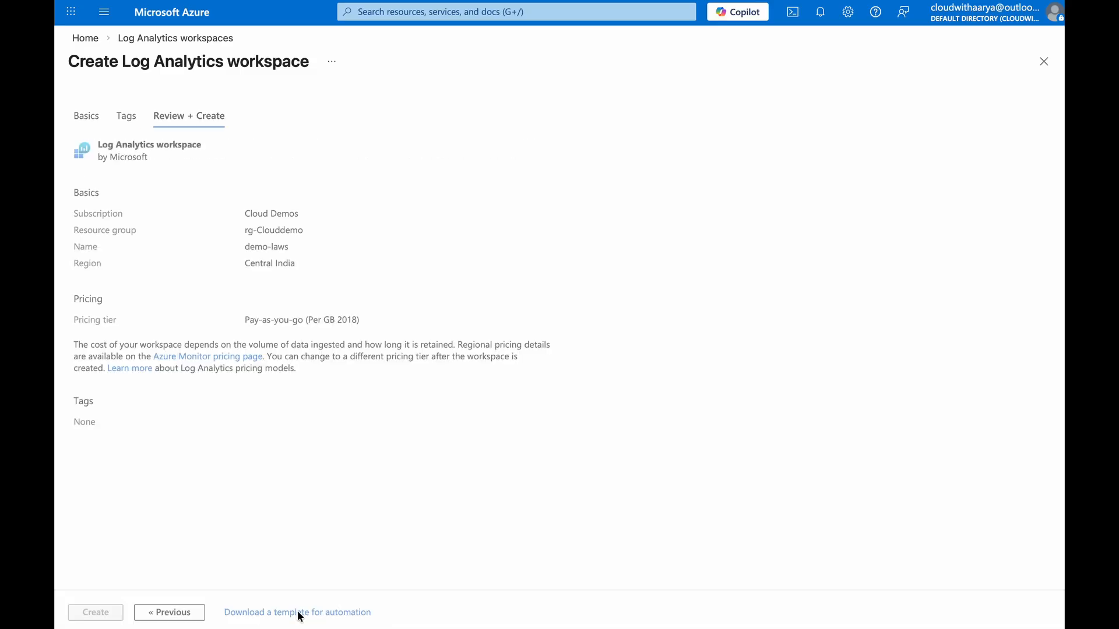
{"action": "left_click", "coordinate": [101, 612]}
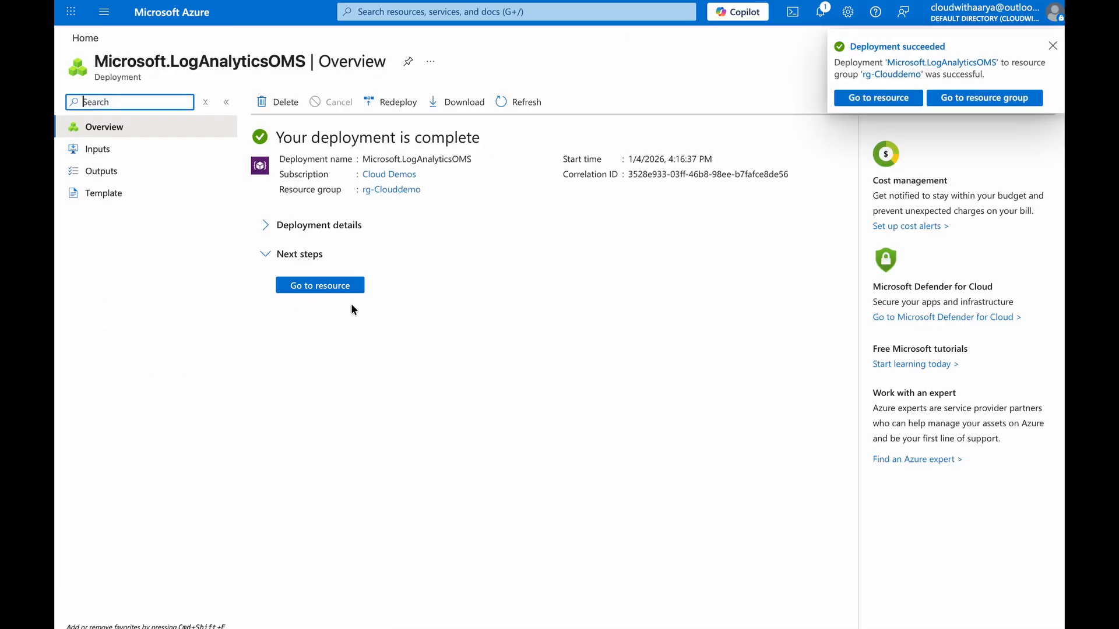
Return to the data collection rule and cancel the unfinished data source
{"action": "left_click", "coordinate": [315, 45]}
{"action": "left_click", "coordinate": [681, 609]}
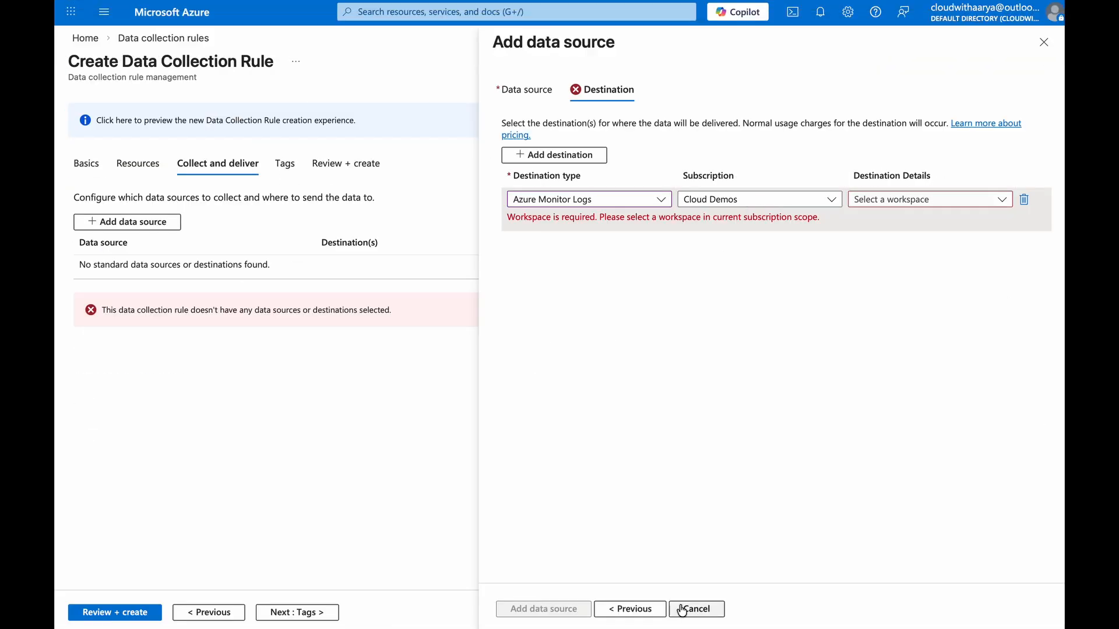
{"action": "key", "text": "Return"}
Add a Linux Syslog data source collecting all facilities and move on to its destination
{"action": "left_click", "coordinate": [164, 223]}
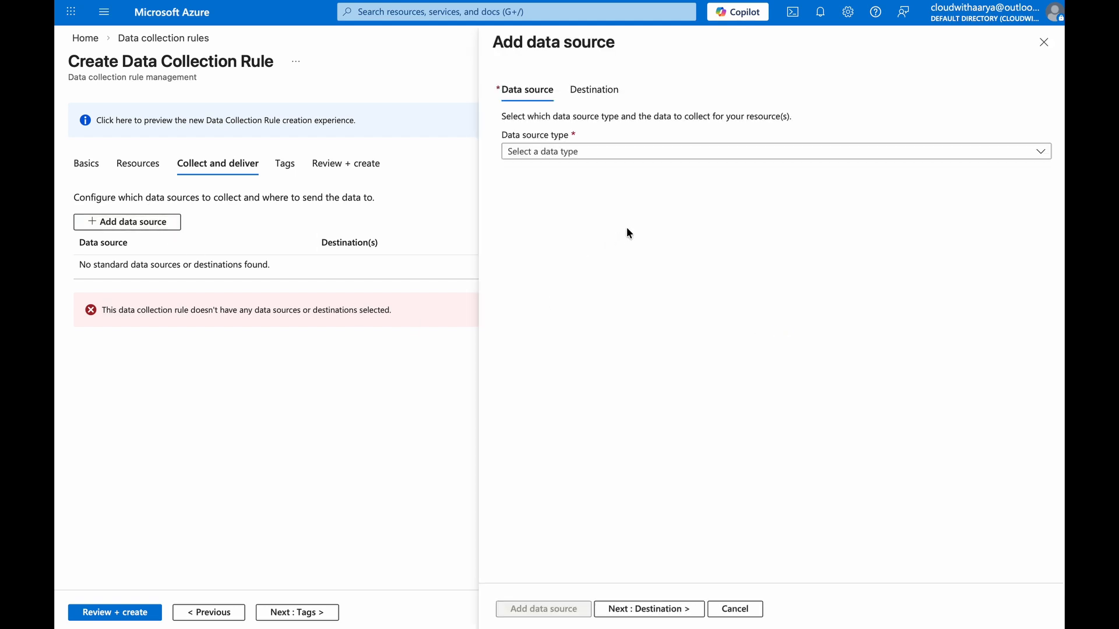
{"action": "left_click", "coordinate": [614, 153]}
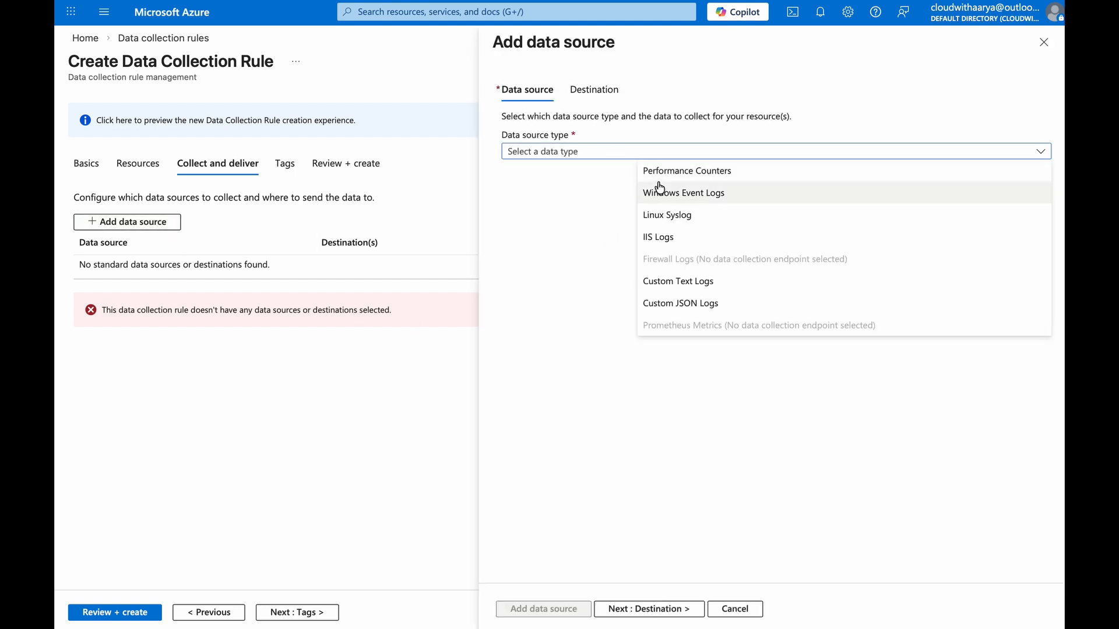
{"action": "left_click", "coordinate": [690, 215]}
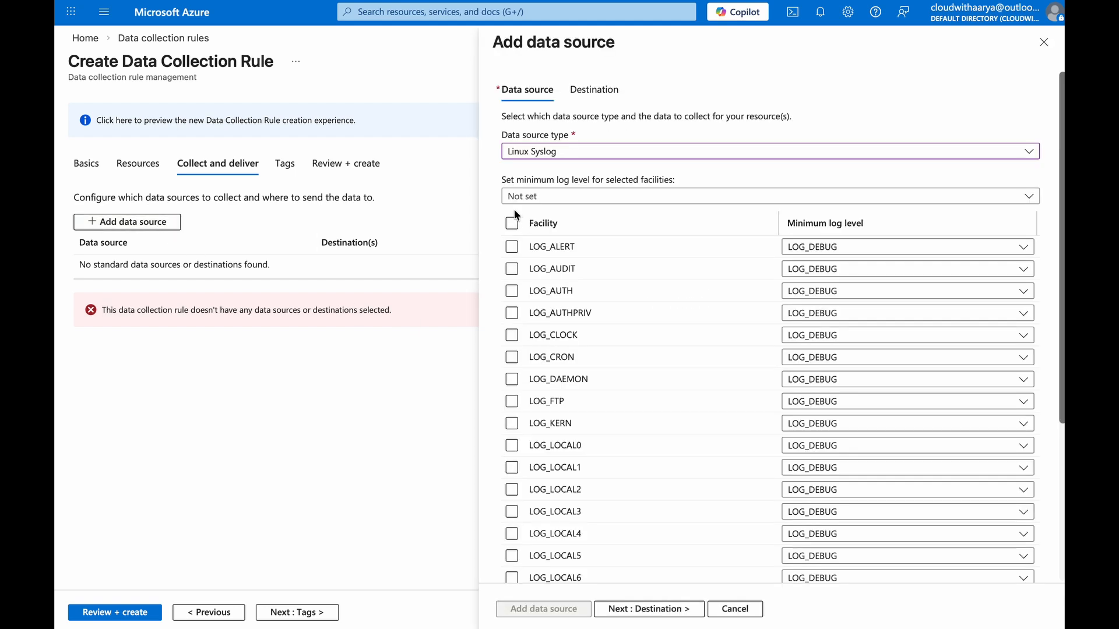
{"action": "left_click", "coordinate": [511, 223]}
{"action": "left_click", "coordinate": [670, 613]}
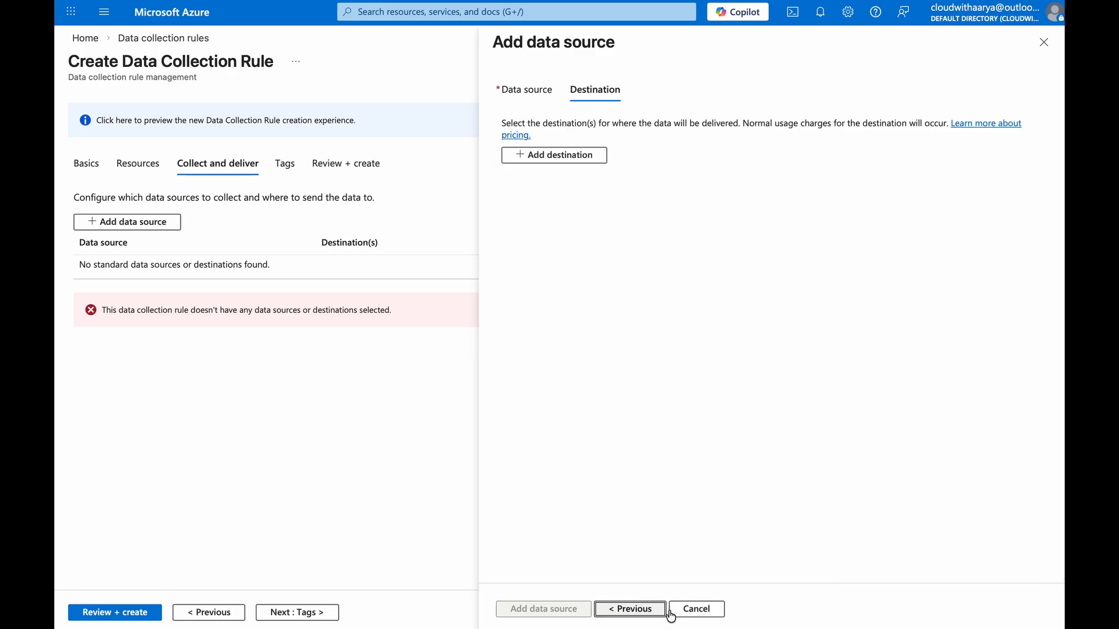
Add an Azure Monitor Logs destination in Cloud Demos with the demo-laws workspace and add the data source
{"action": "left_click", "coordinate": [555, 155]}
{"action": "left_click", "coordinate": [585, 201]}
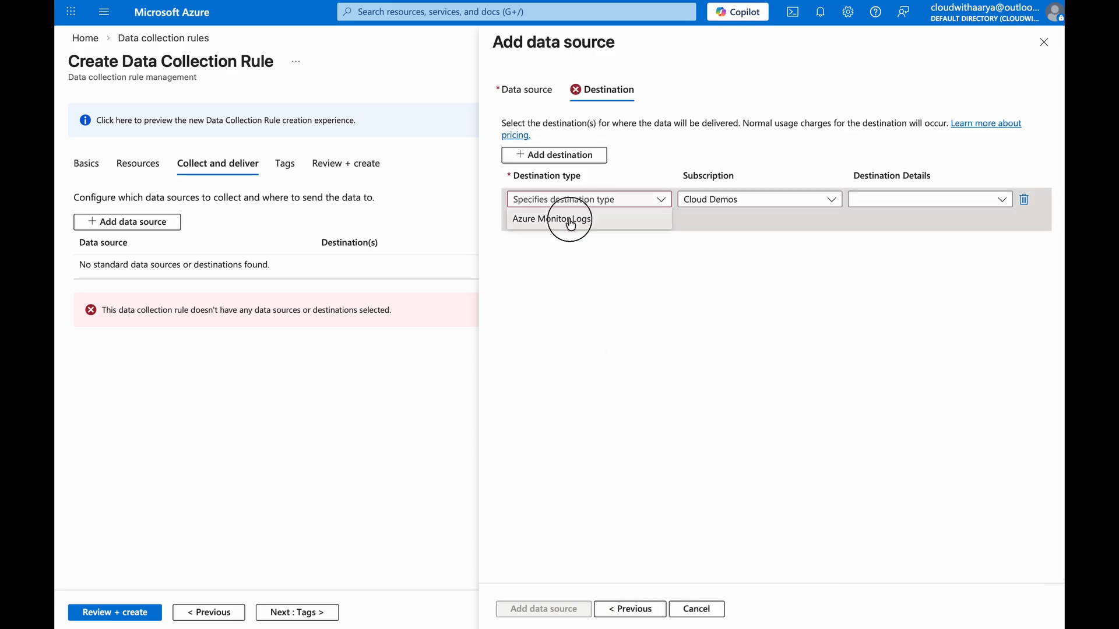
{"action": "left_click", "coordinate": [576, 218]}
{"action": "left_click", "coordinate": [736, 204]}
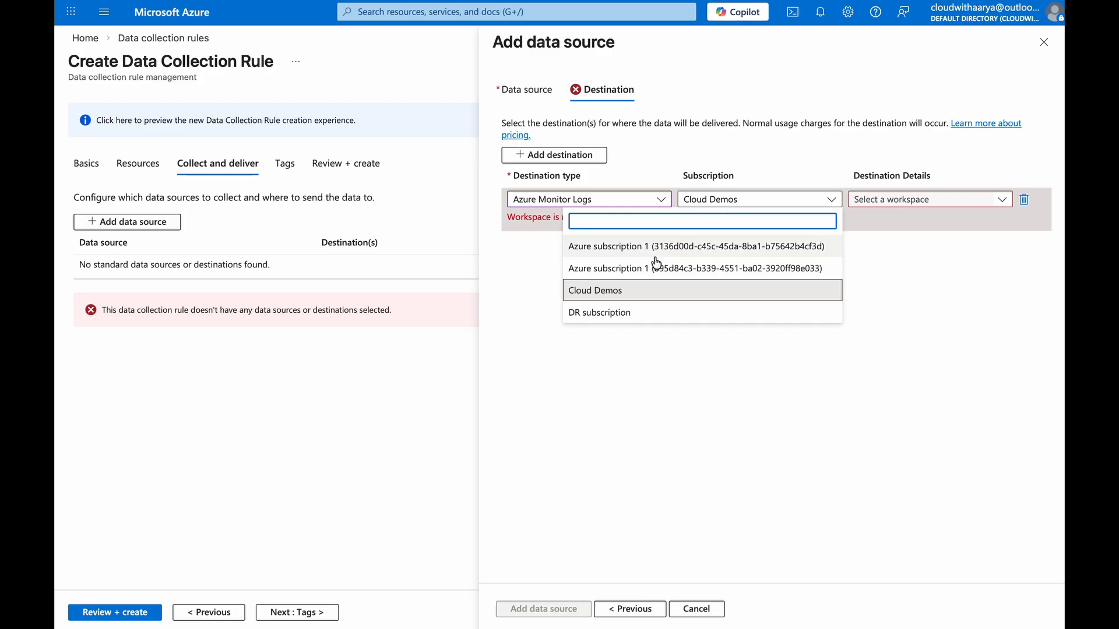
{"action": "left_click", "coordinate": [639, 291]}
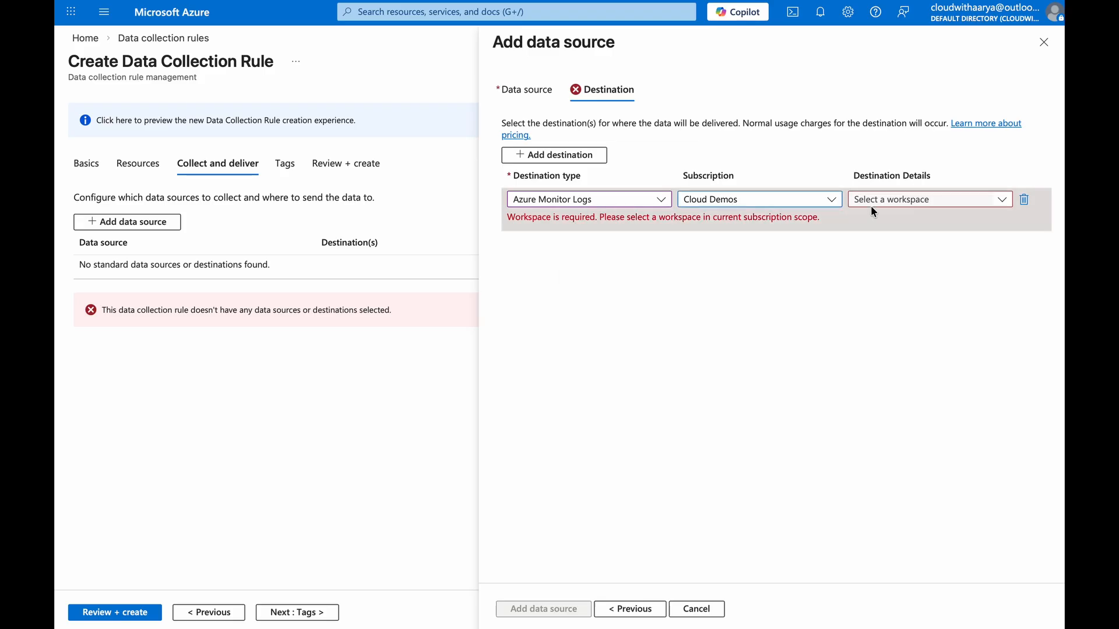
{"action": "left_click", "coordinate": [904, 202]}
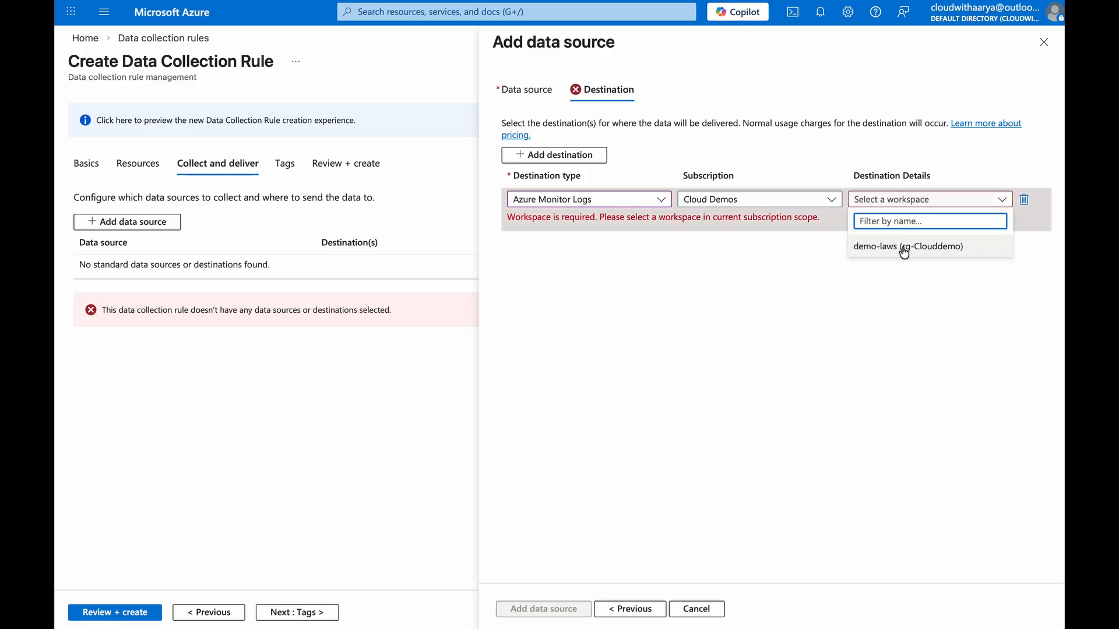
{"action": "left_click", "coordinate": [904, 247]}
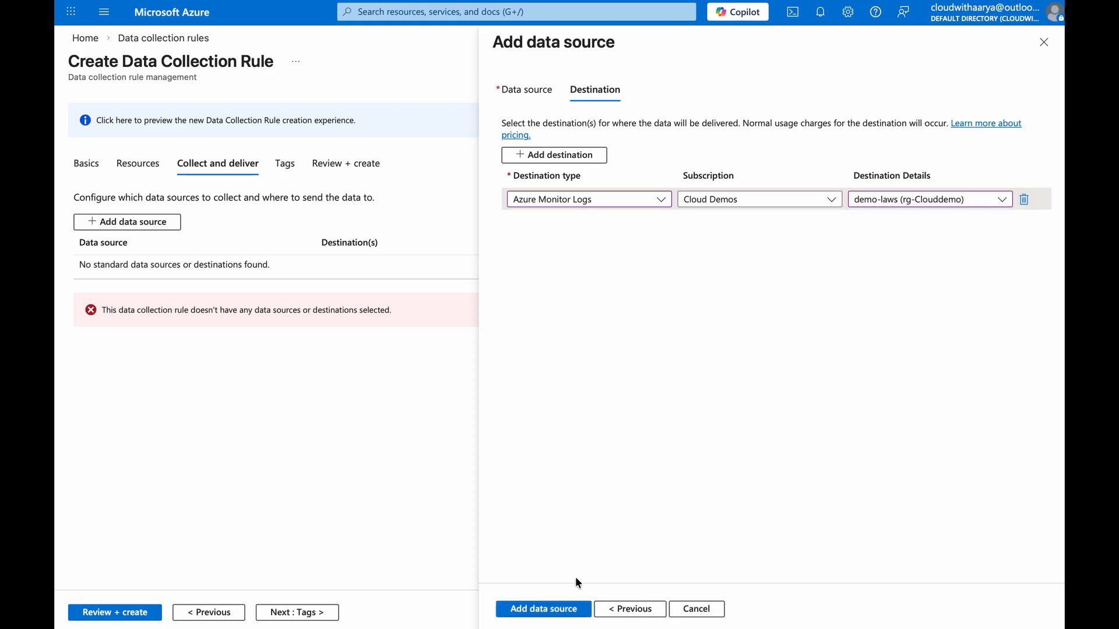
{"action": "left_click", "coordinate": [542, 609]}
Review and create the data collection rule
{"action": "left_click", "coordinate": [300, 612]}
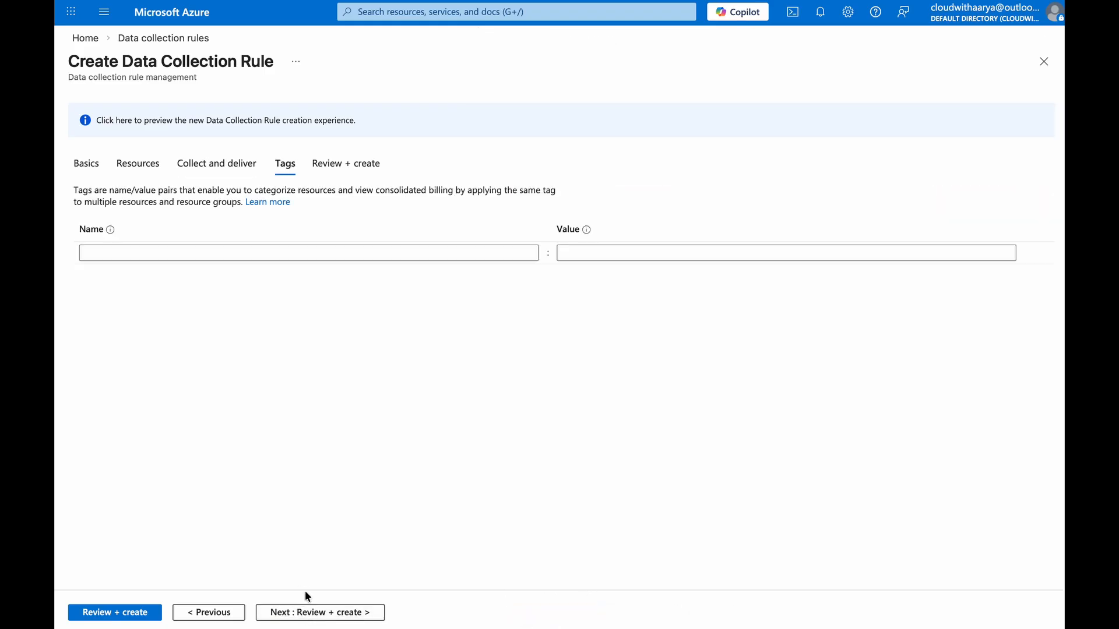
{"action": "left_click", "coordinate": [278, 612]}
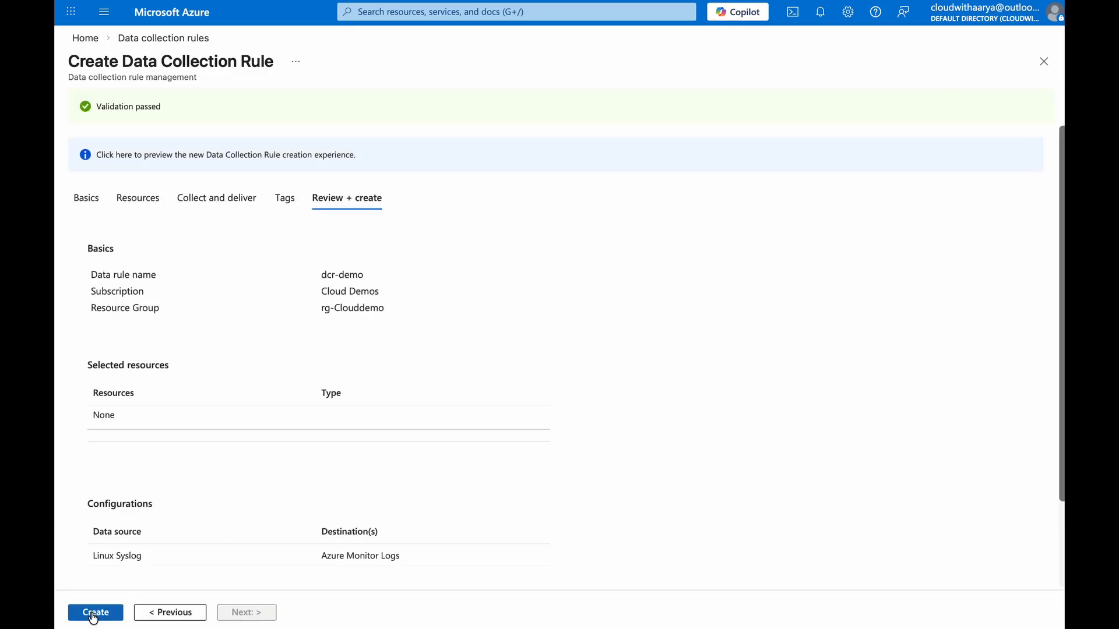
{"action": "left_click", "coordinate": [97, 613]}
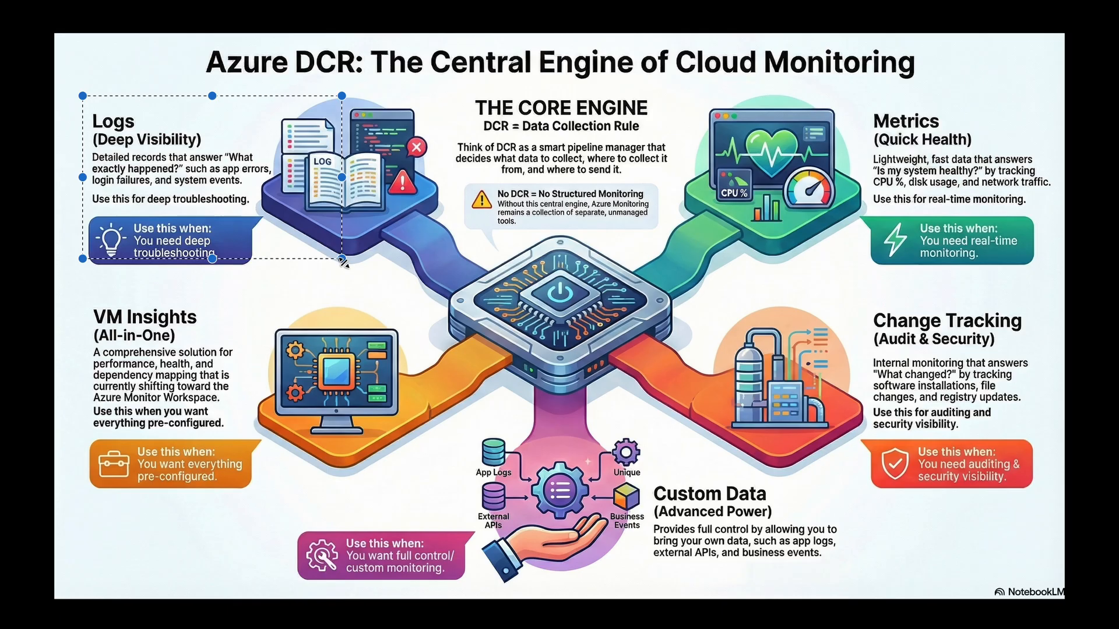
{"action": "left_click_drag", "start_coordinate": [82, 95], "coordinate": [447, 277]}
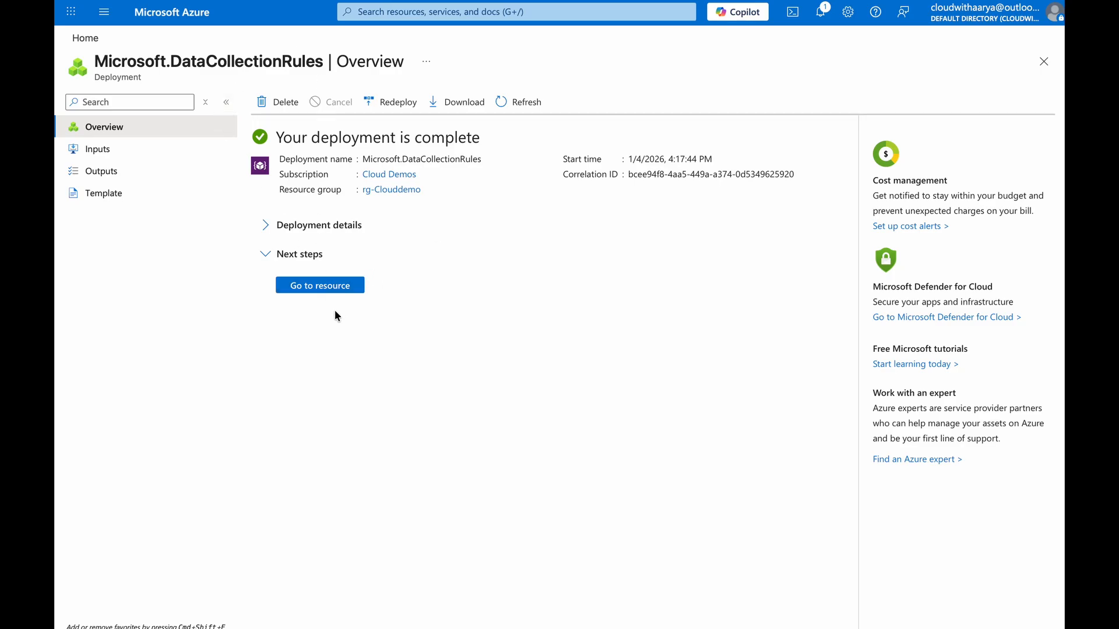
Open the new data collection rule and associate the LinuxVM in rg-Clouddemo as a resource
{"action": "left_click", "coordinate": [330, 287]}
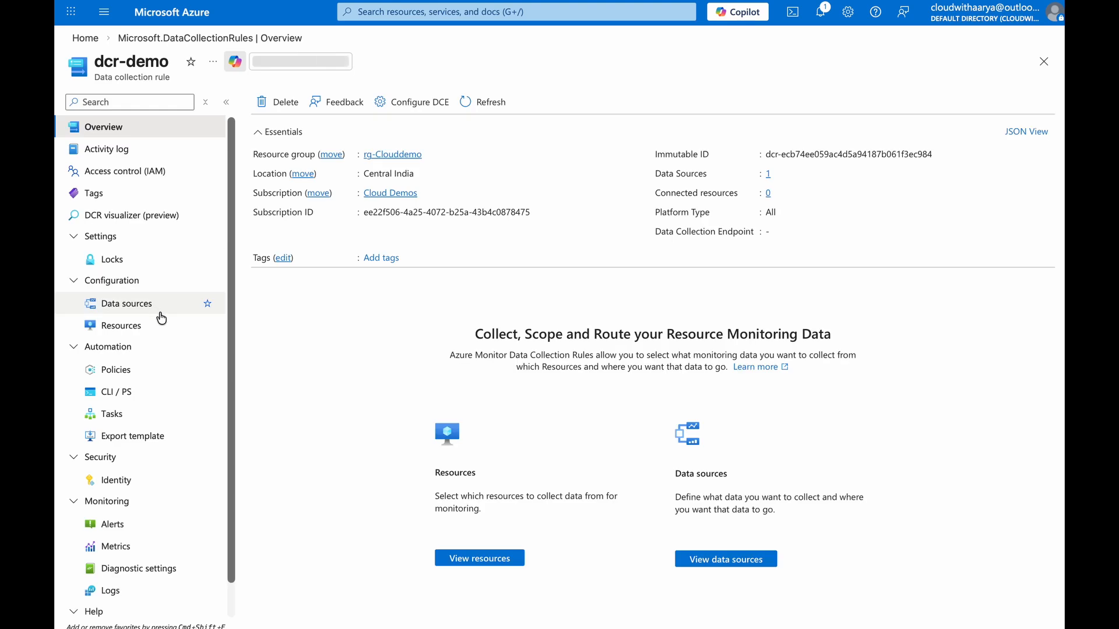
{"action": "left_click", "coordinate": [150, 325]}
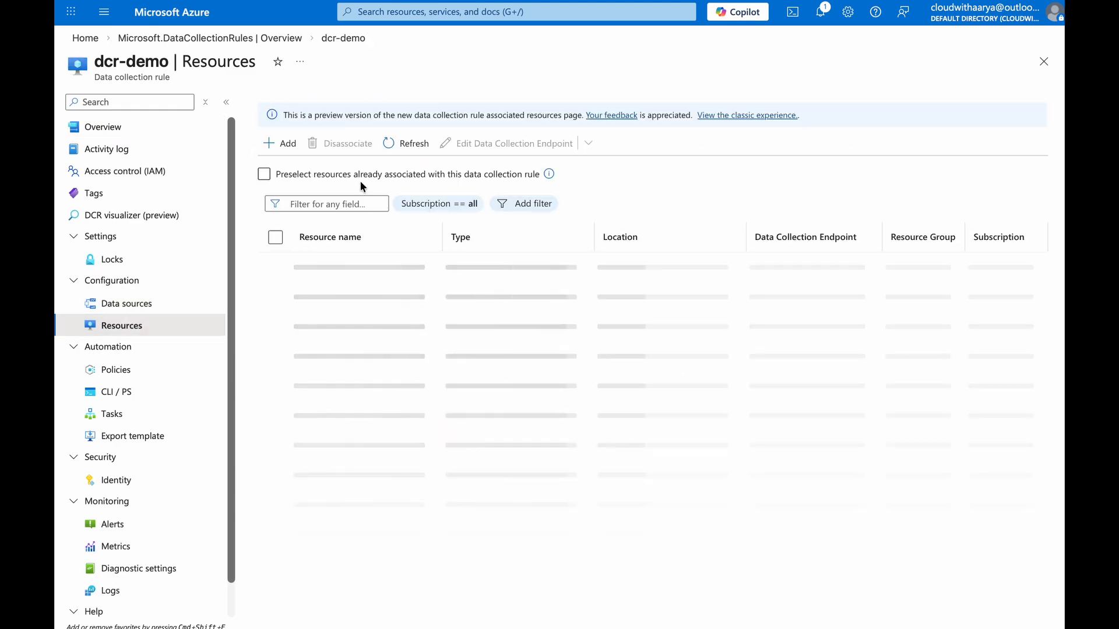
{"action": "left_click", "coordinate": [273, 143]}
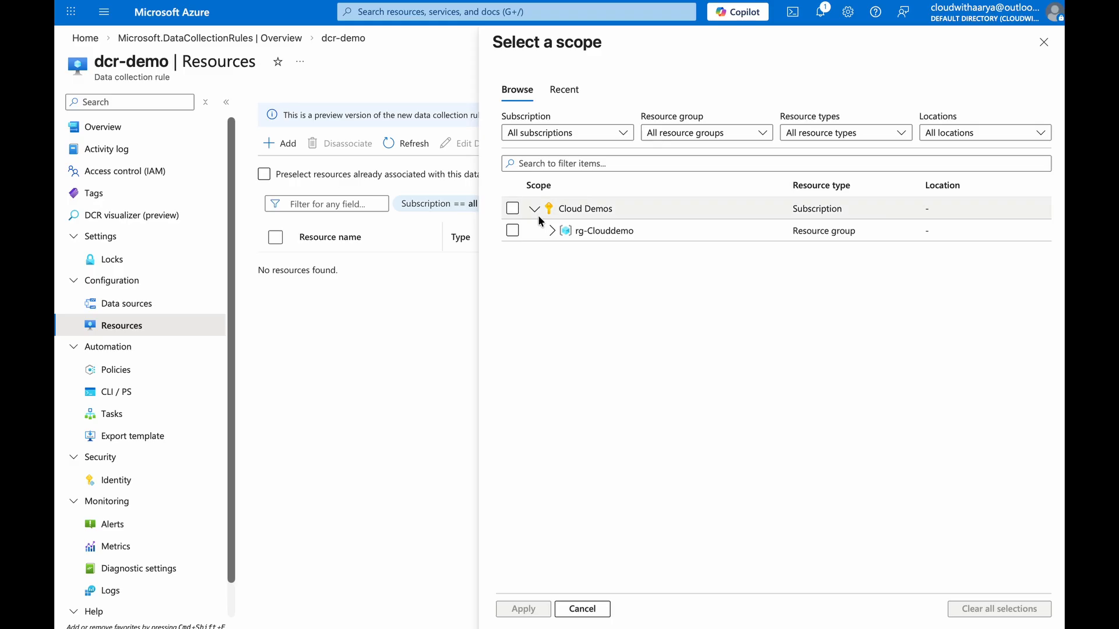
{"action": "left_click", "coordinate": [552, 231]}
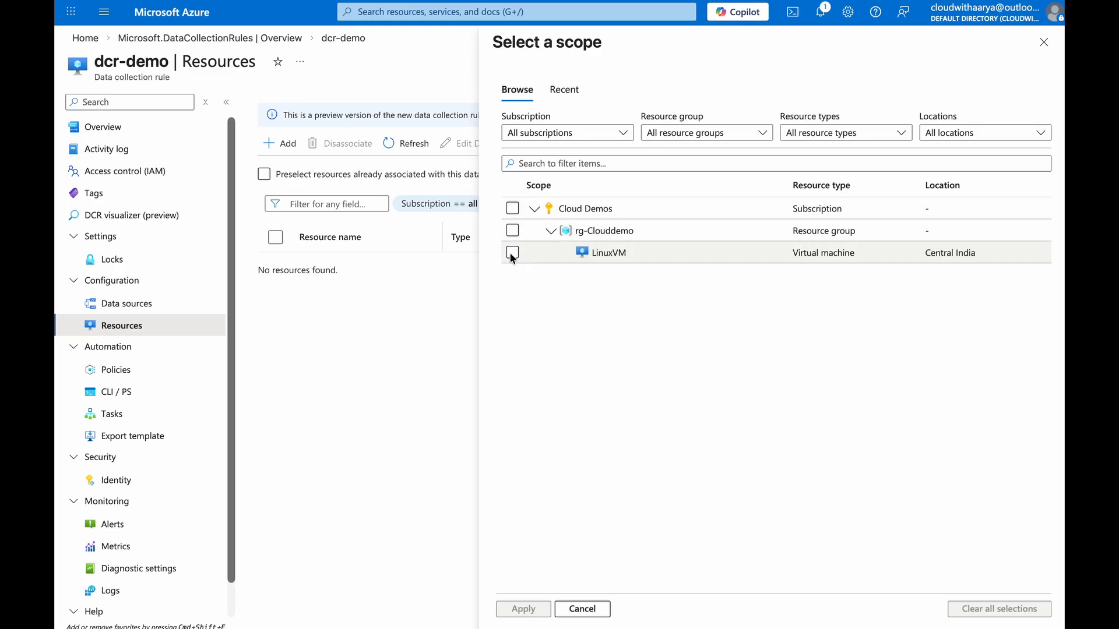
{"action": "left_click", "coordinate": [512, 254]}
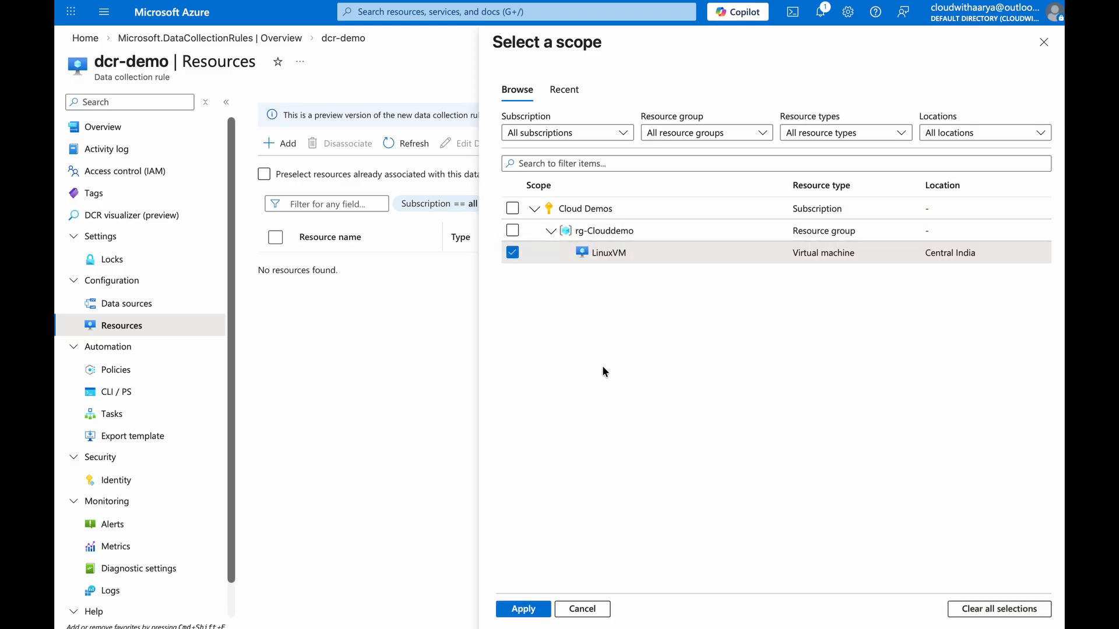
{"action": "left_click", "coordinate": [523, 609]}
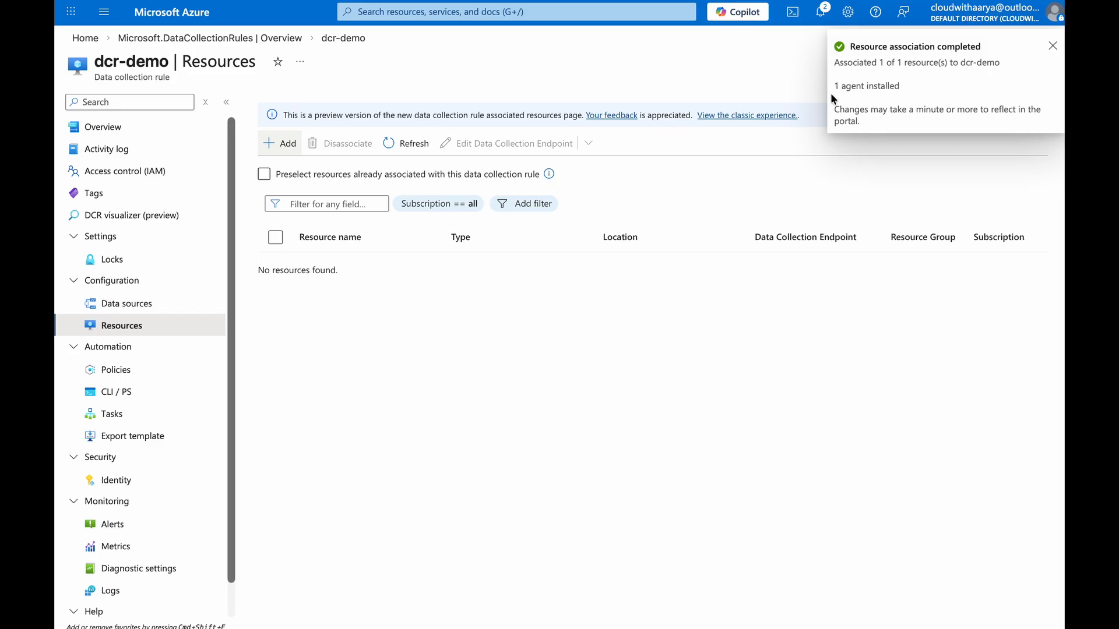
Check the status of the AzureMonitorLinuxAgent extension on the LinuxVM
{"action": "left_click", "coordinate": [403, 143]}
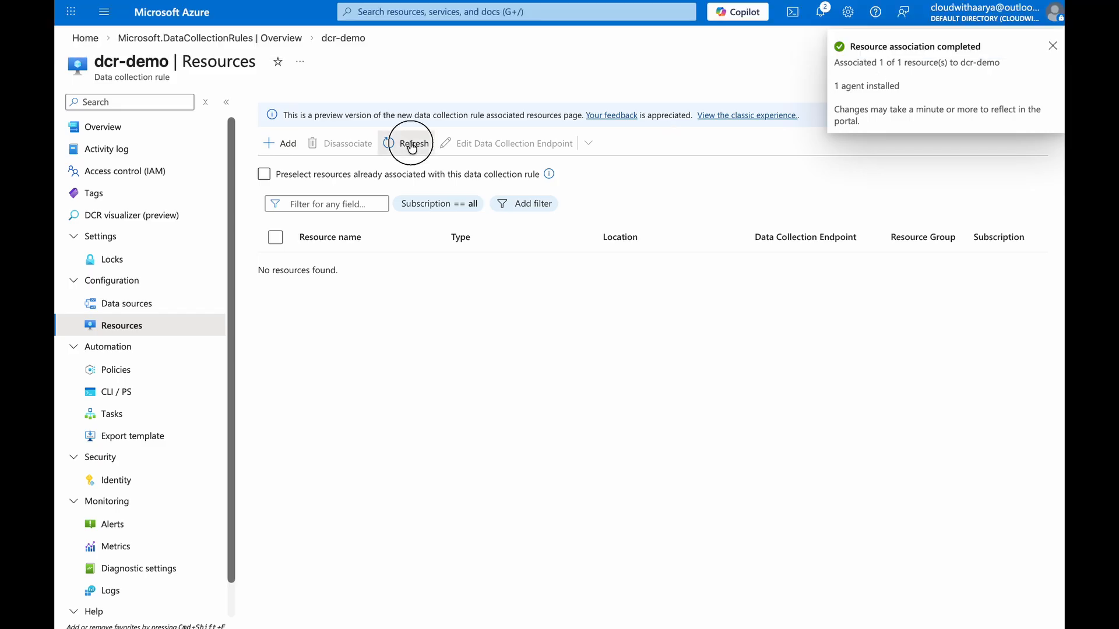
{"action": "left_click", "coordinate": [186, 16]}
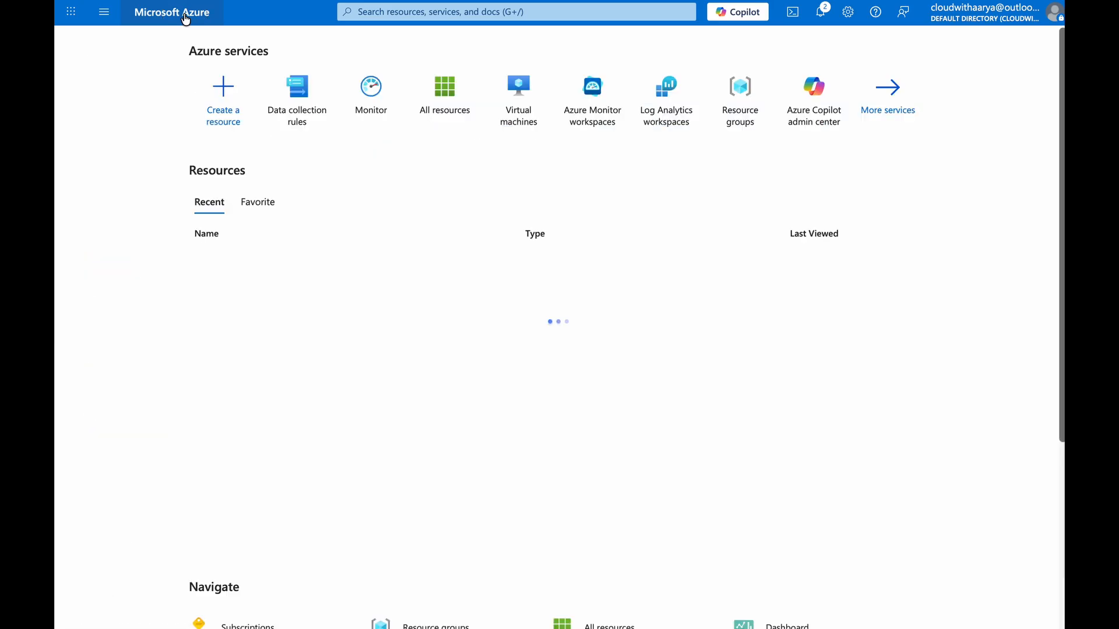
{"action": "left_click", "coordinate": [233, 296]}
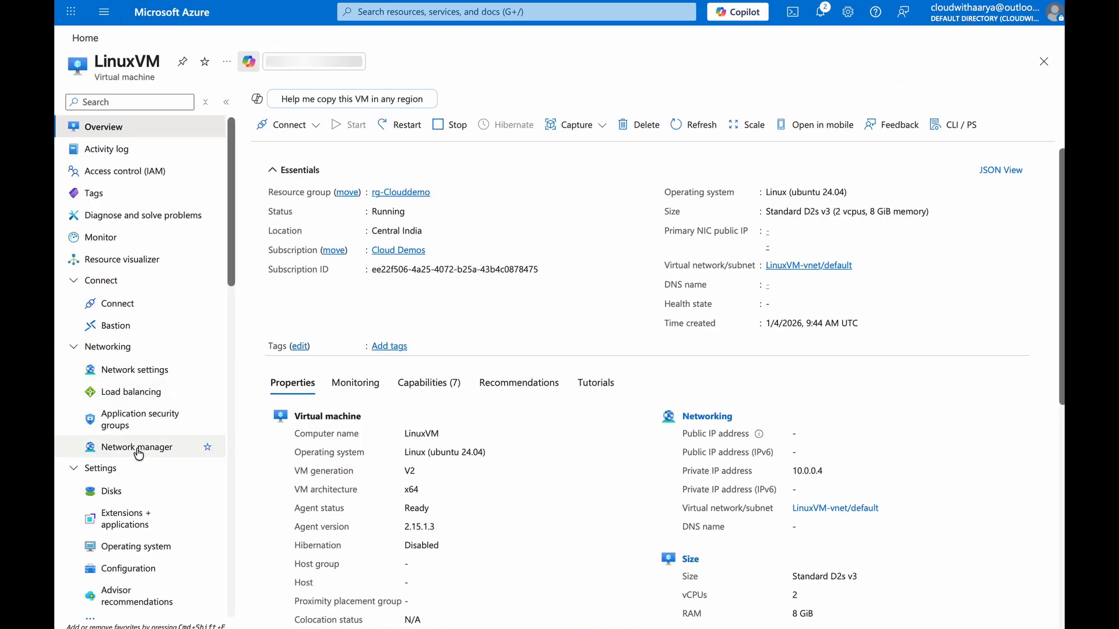
{"action": "left_click", "coordinate": [140, 524]}
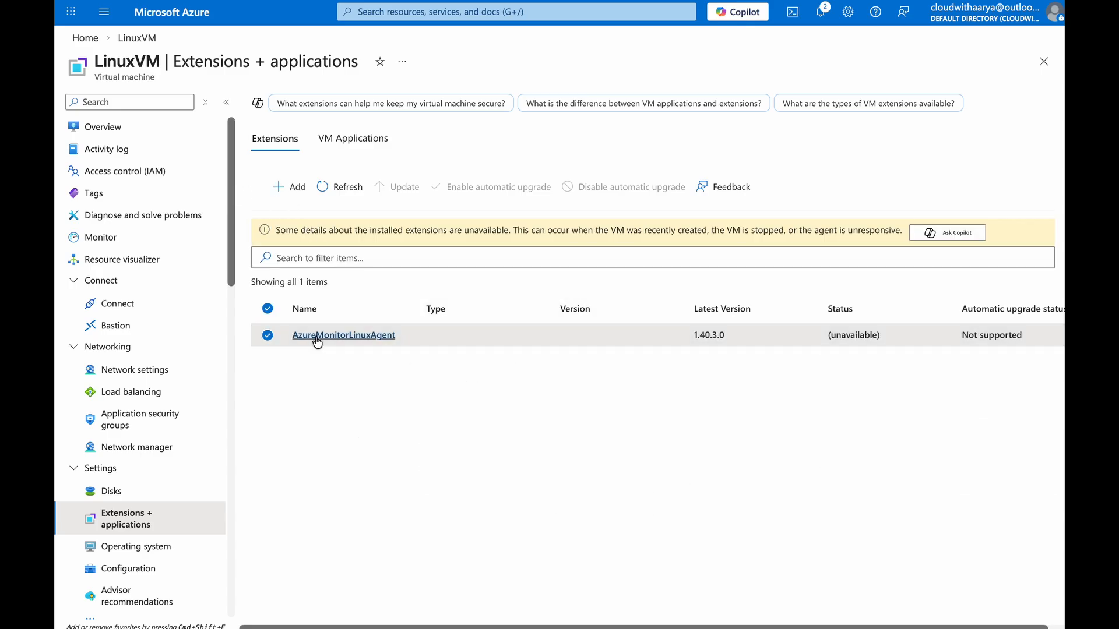
{"action": "left_click", "coordinate": [366, 339]}
{"action": "left_click", "coordinate": [1048, 112]}
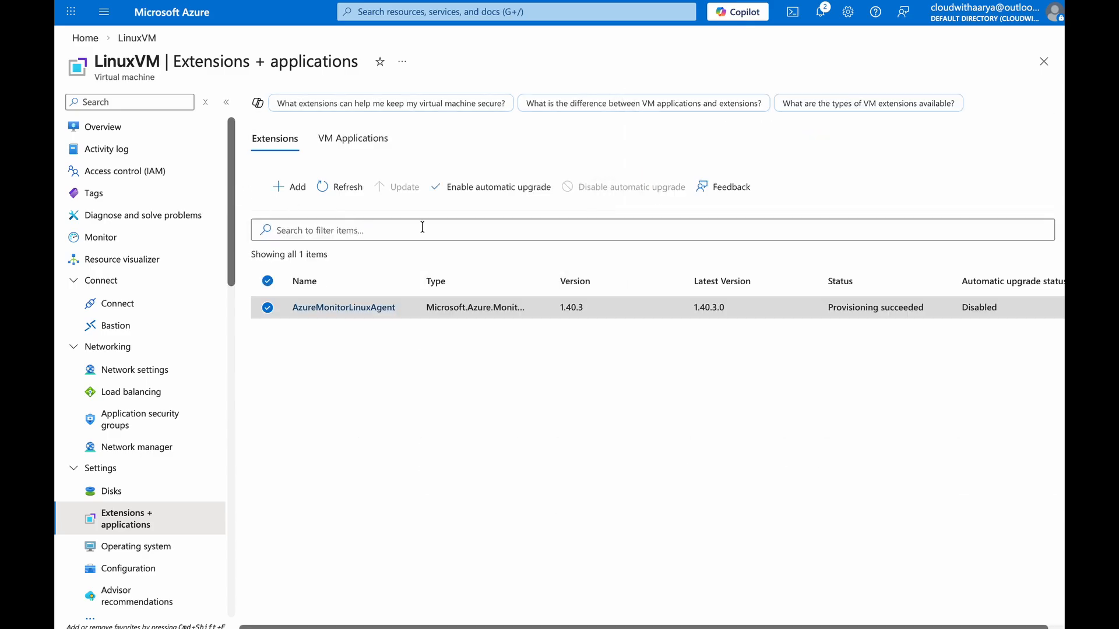
{"action": "left_click_drag", "start_coordinate": [829, 313], "coordinate": [924, 309]}
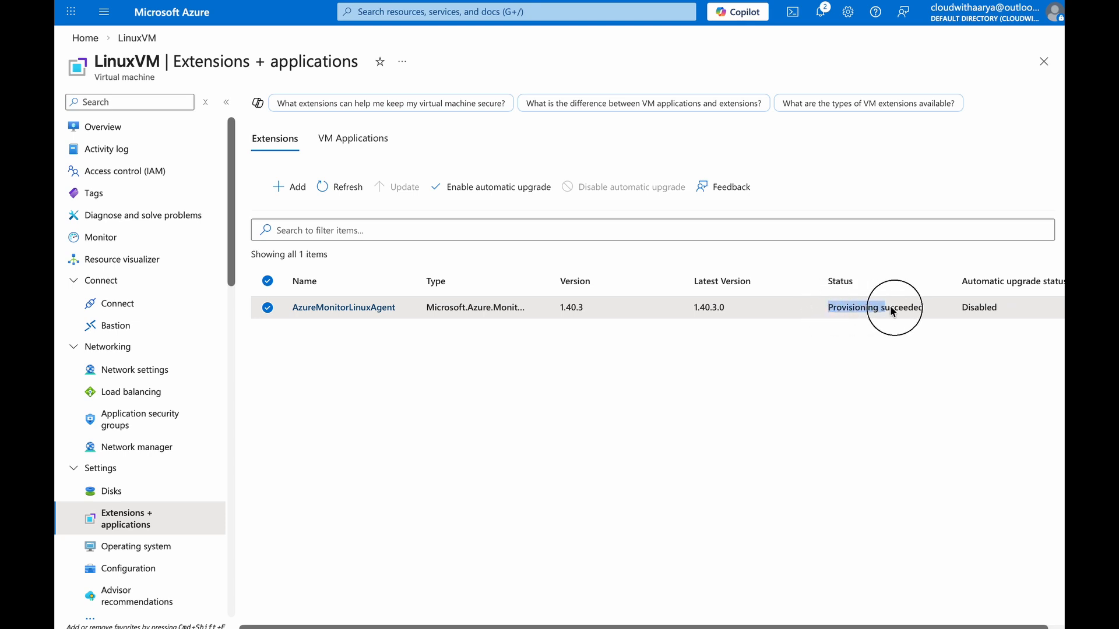
Look up the LinuxVM's system-assigned managed identity status
{"action": "left_click", "coordinate": [158, 105]}
{"action": "type", "text": "ident"}
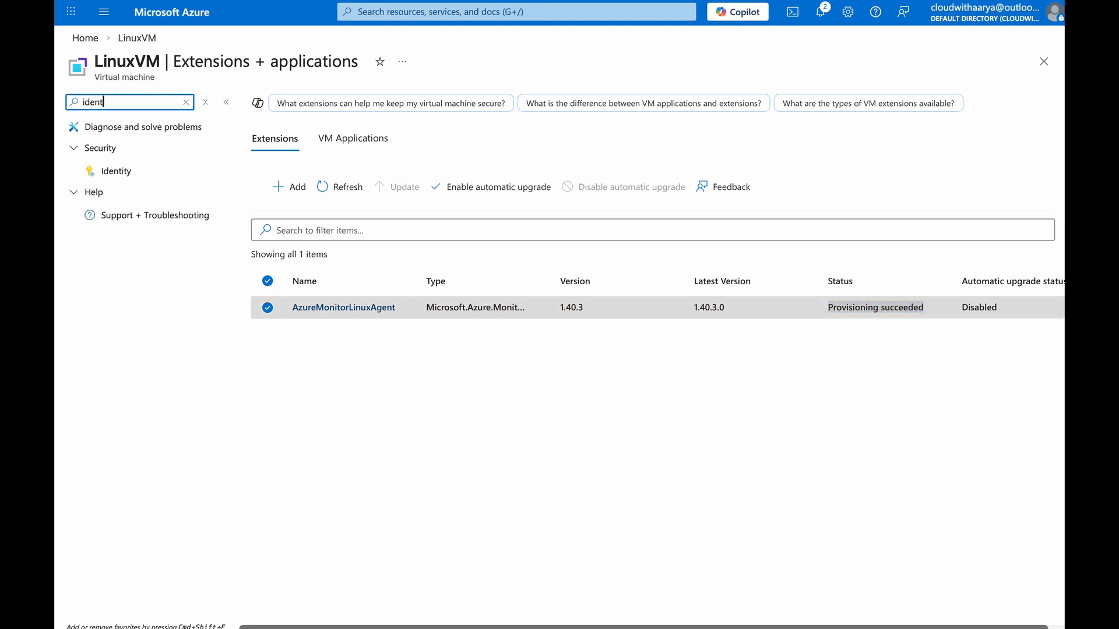
{"action": "left_click", "coordinate": [174, 172]}
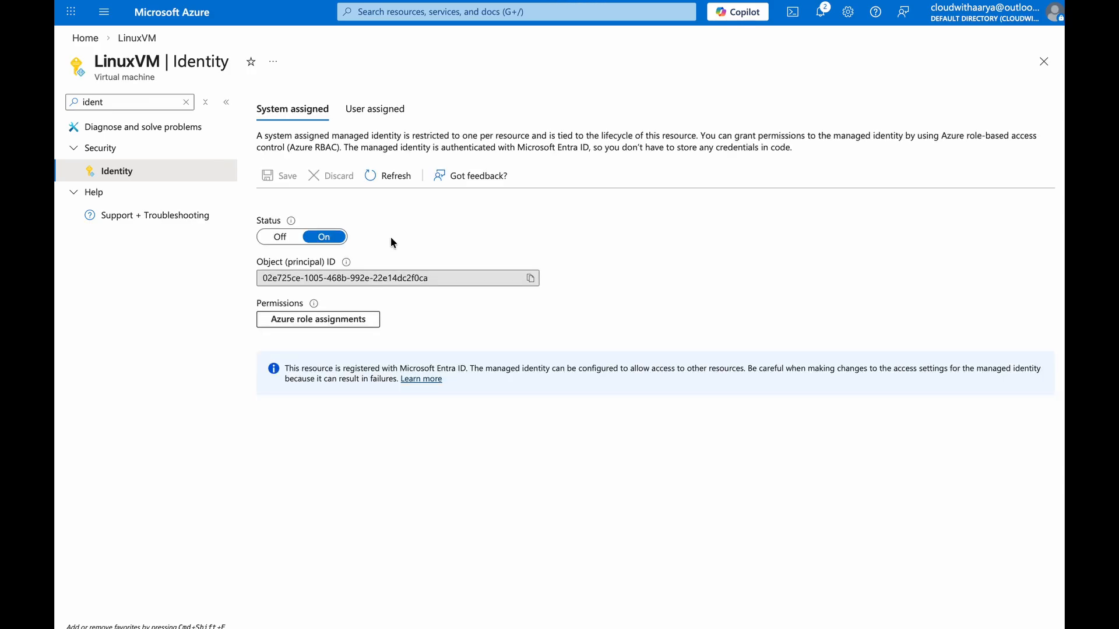
{"action": "left_click", "coordinate": [186, 102]}
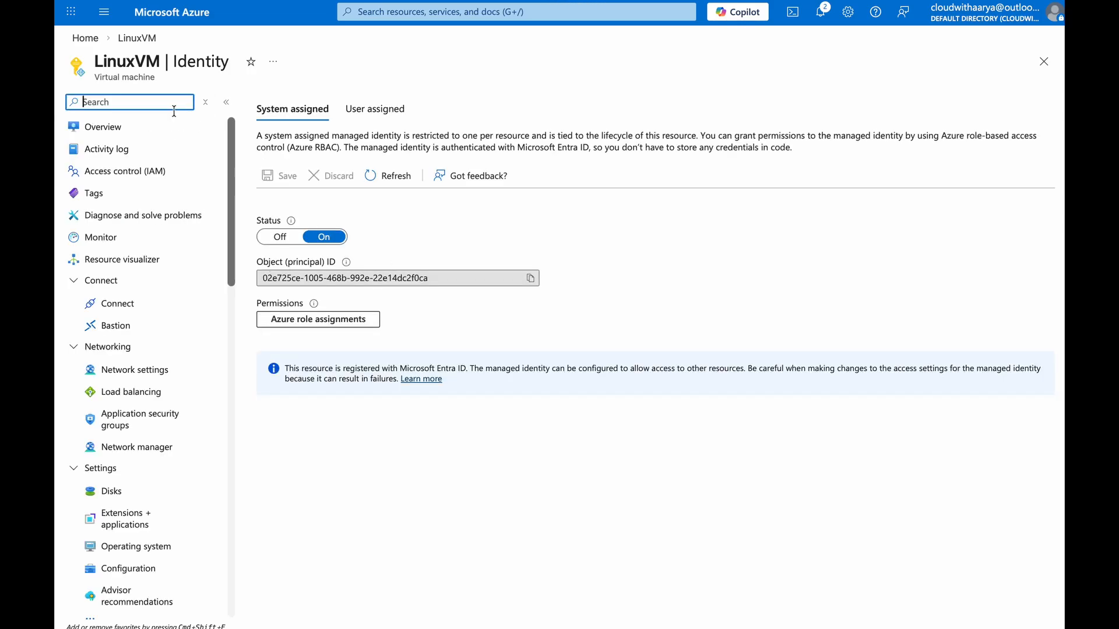
{"action": "left_click", "coordinate": [154, 127]}
Review the dcr-demo rule in the DCR visualizer and check its associated resources and data sources
{"action": "left_click", "coordinate": [172, 22]}
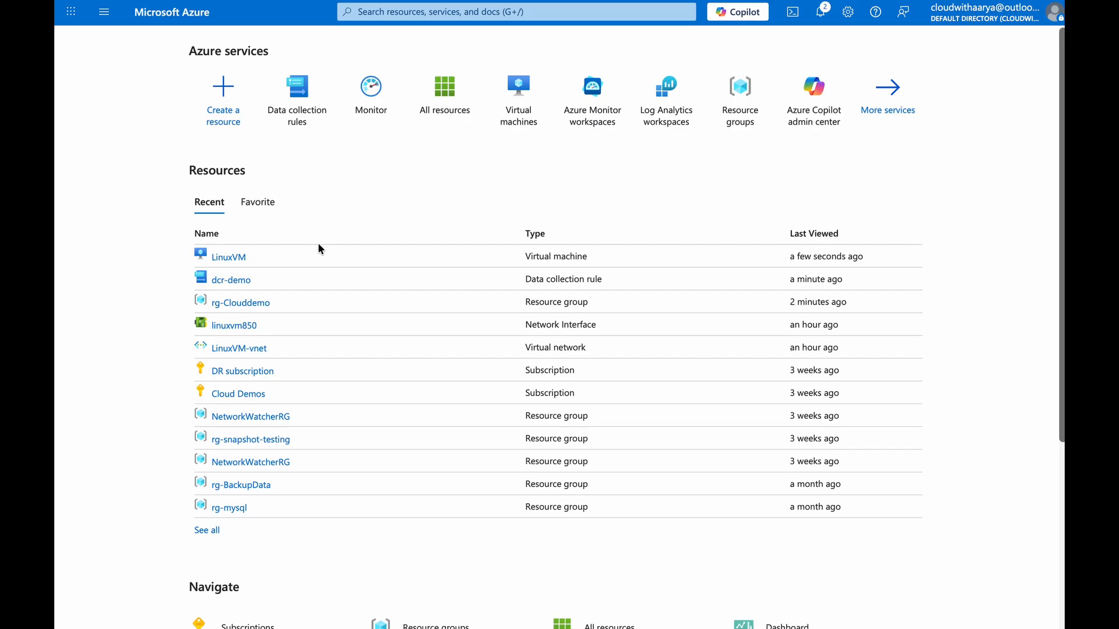
{"action": "left_click", "coordinate": [236, 285]}
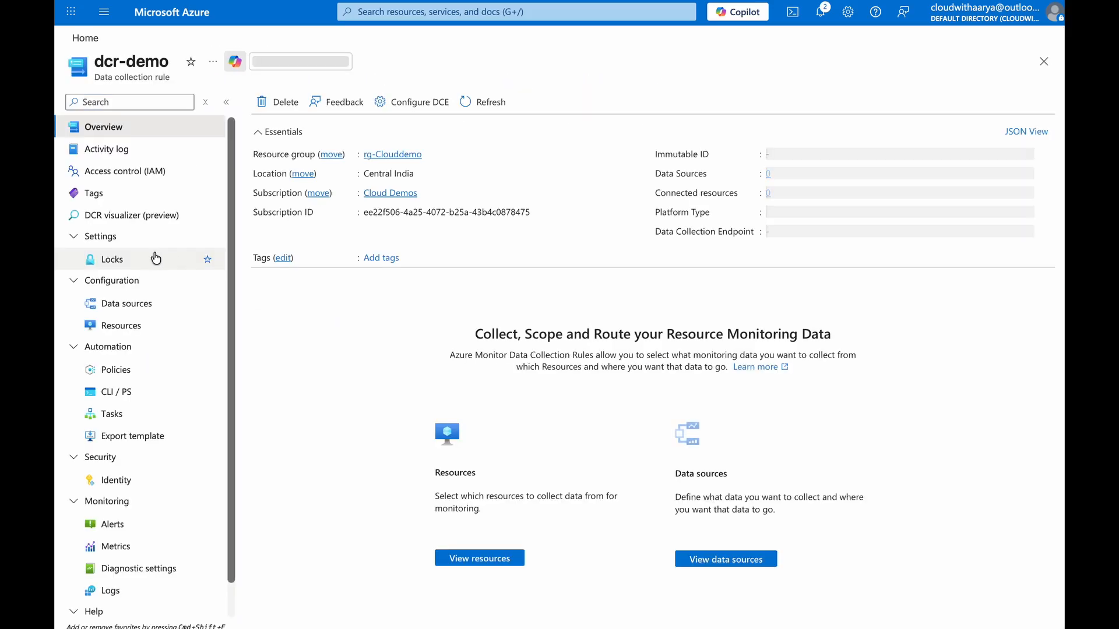
{"action": "left_click", "coordinate": [134, 215]}
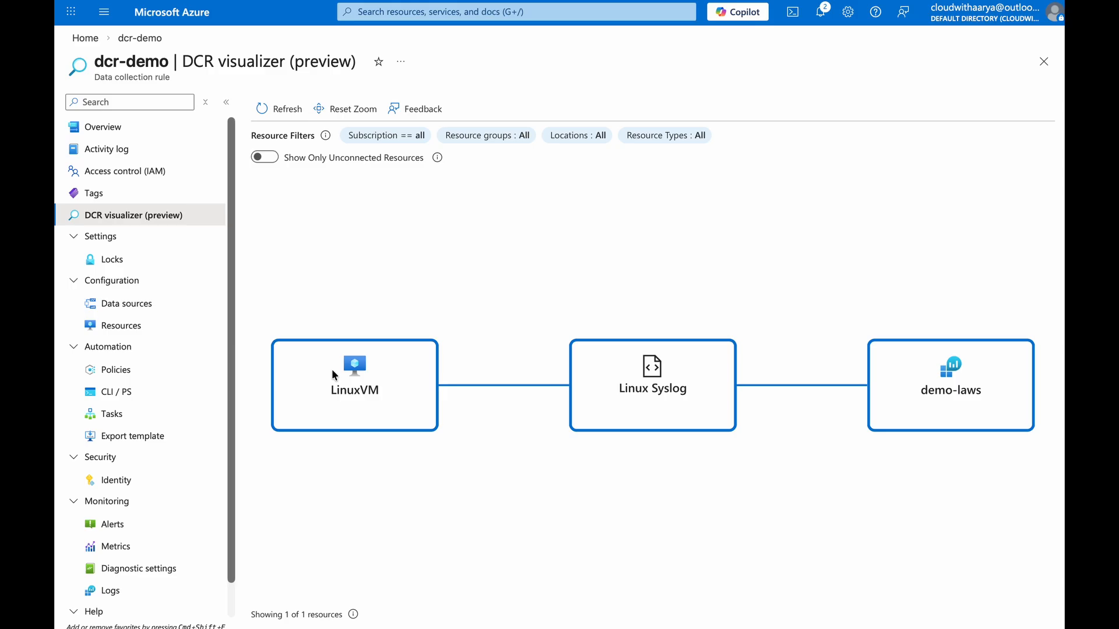
{"action": "left_click", "coordinate": [140, 324]}
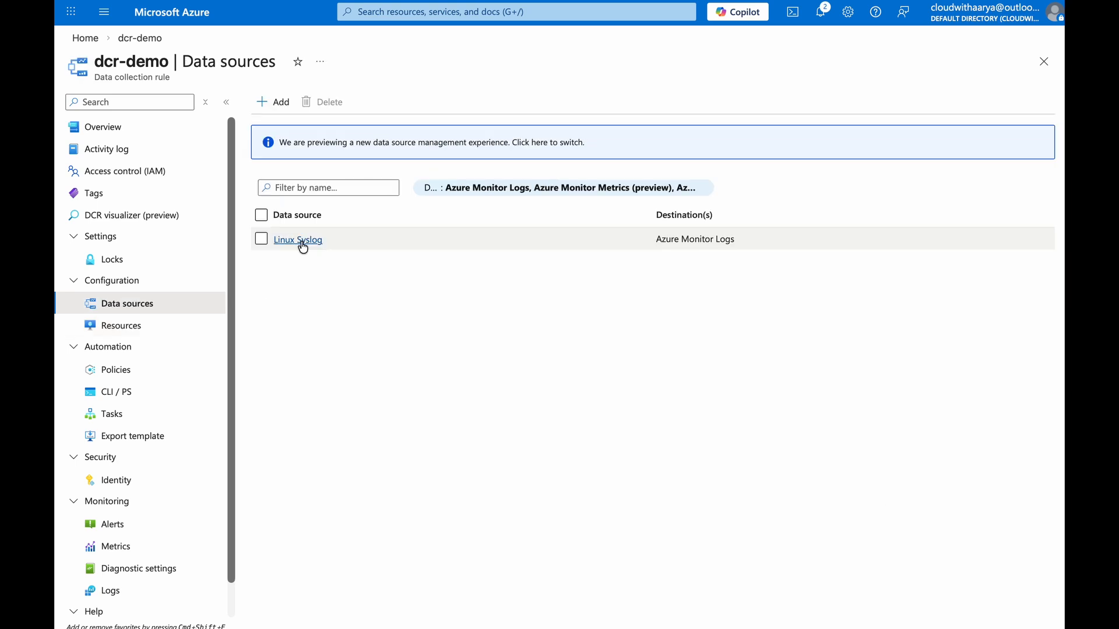
{"action": "left_click", "coordinate": [303, 247]}
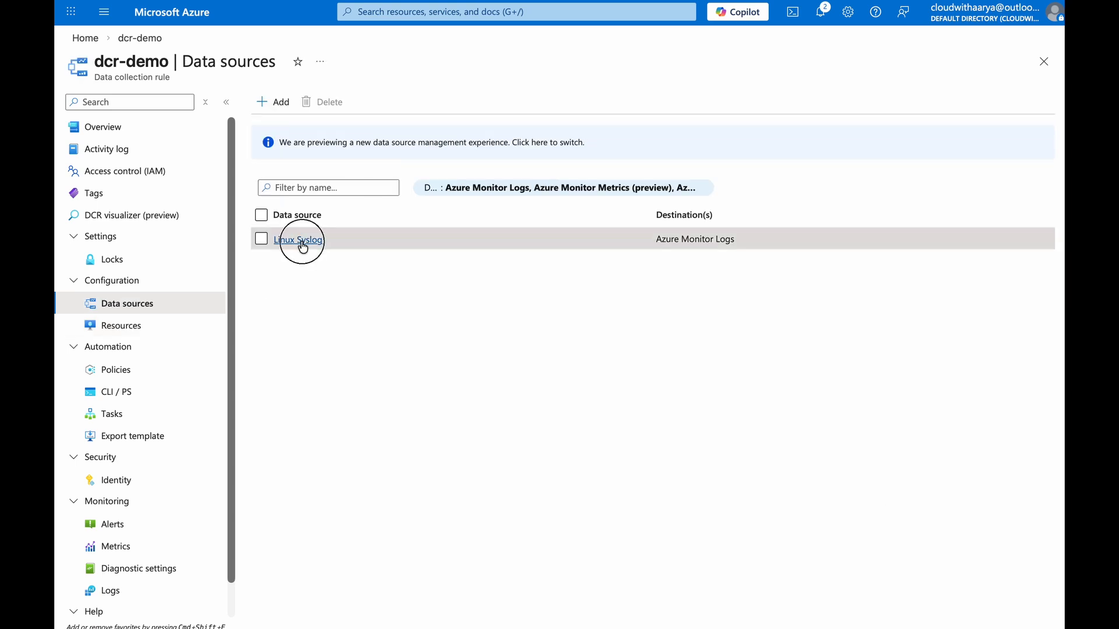
{"action": "left_click", "coordinate": [693, 610]}
Switch to the demo-laws workspace and view its tables matching log
{"action": "mouse_move", "coordinate": [193, 2]}
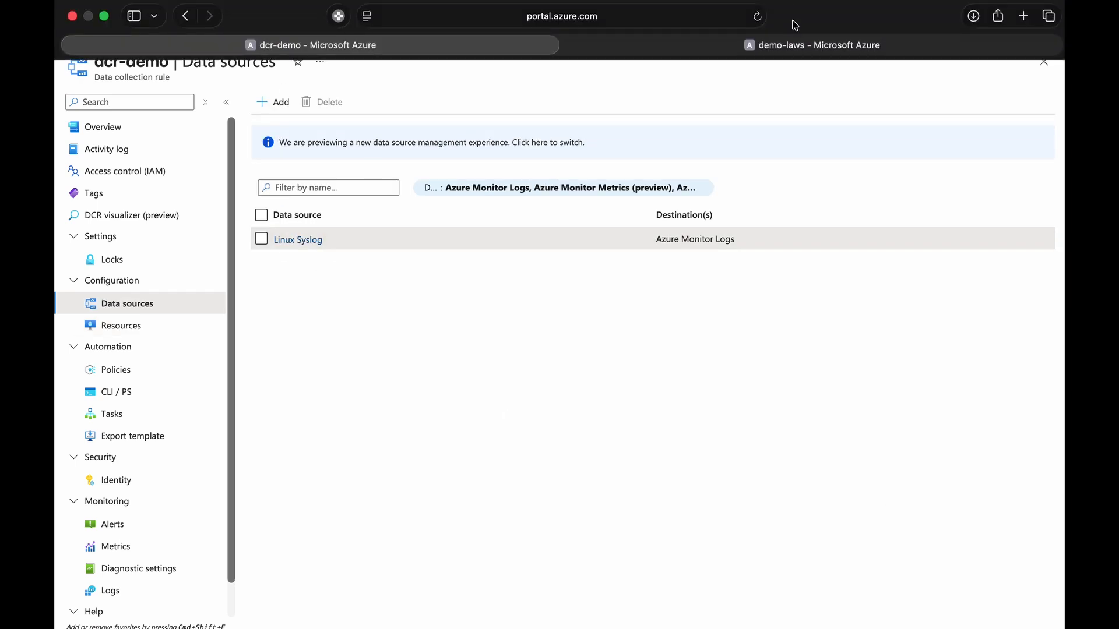
{"action": "left_click", "coordinate": [793, 42]}
{"action": "left_click", "coordinate": [205, 102]}
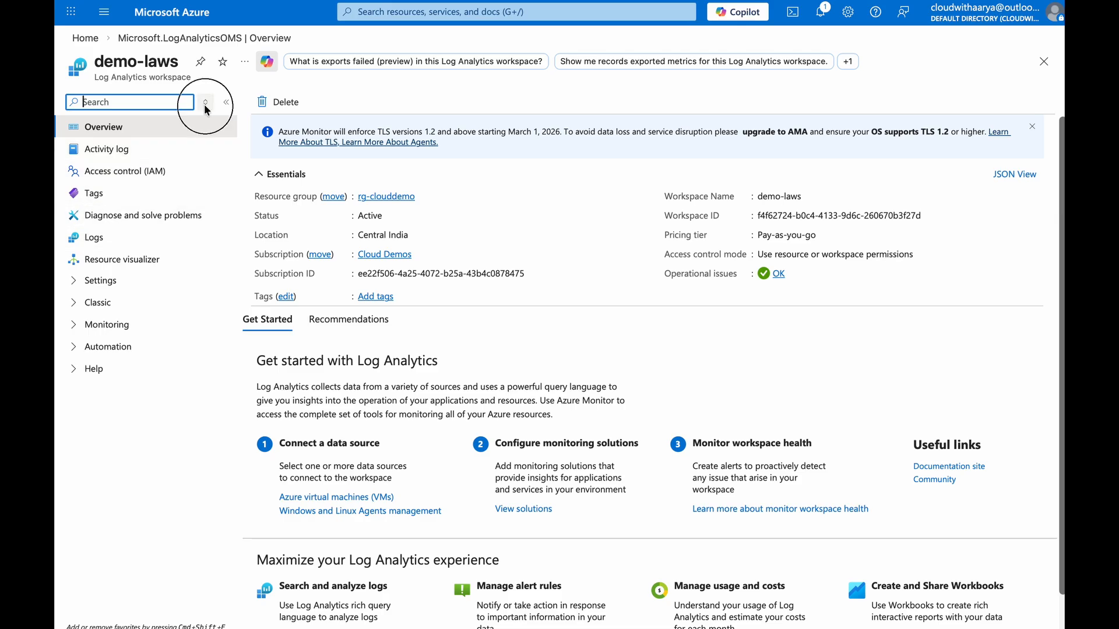
{"action": "left_click", "coordinate": [192, 304]}
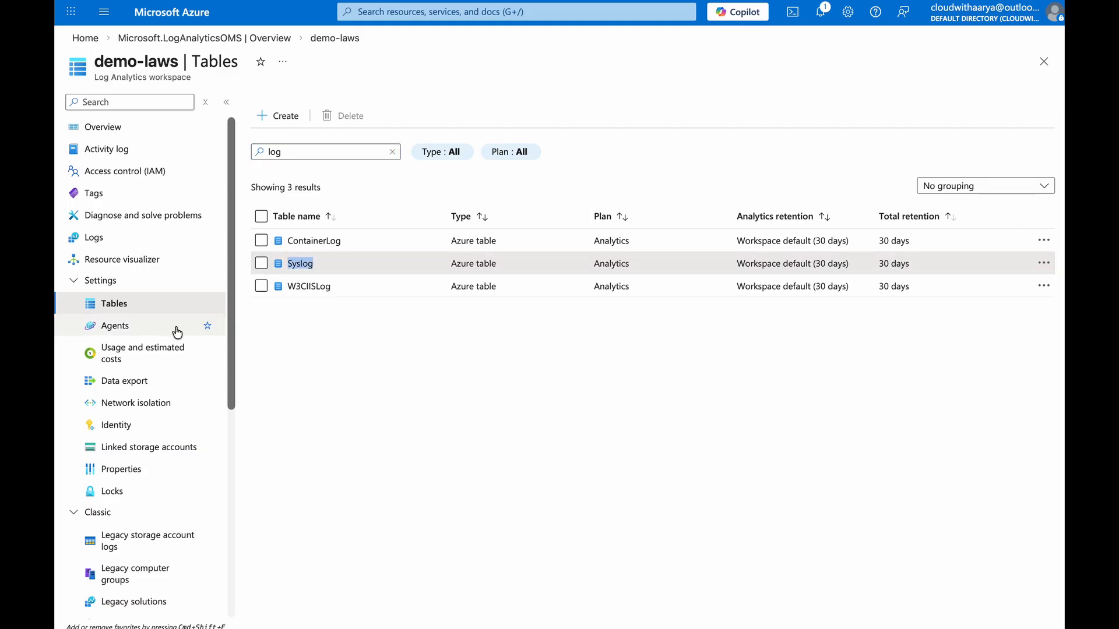
Run a Syslog query in the demo-laws workspace Logs in KQL mode
{"action": "left_click", "coordinate": [114, 239]}
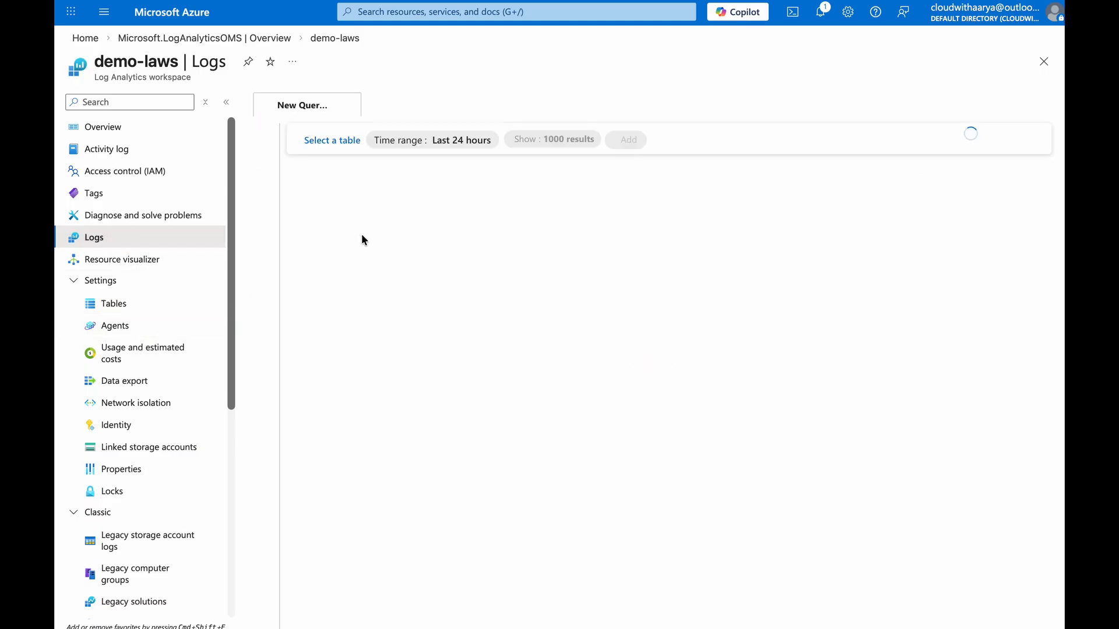
{"action": "left_click", "coordinate": [993, 141]}
{"action": "left_click", "coordinate": [972, 187]}
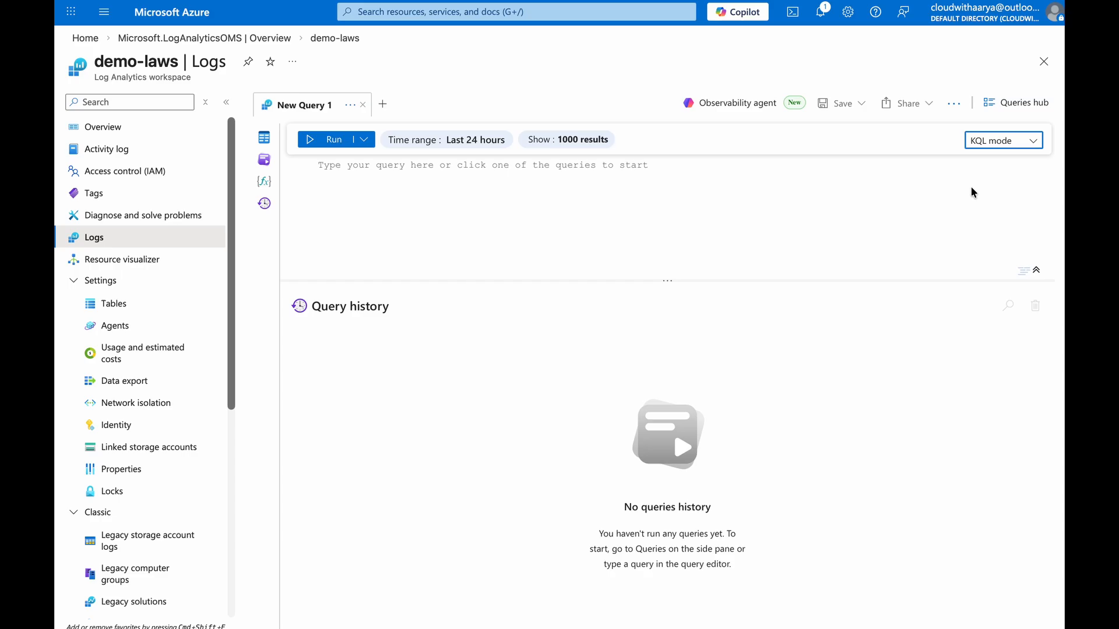
{"action": "type", "text": "Syslog"}
{"action": "left_click", "coordinate": [348, 141]}
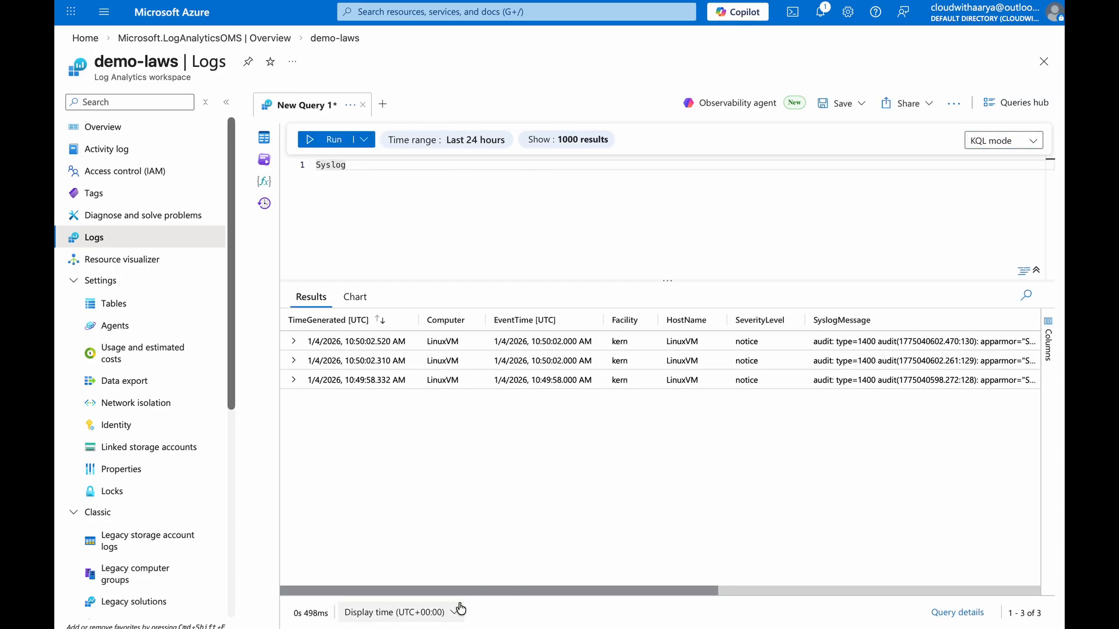
Inspect the Syslog query results, expanding the first record to examine its fields
{"action": "left_click_drag", "start_coordinate": [429, 588], "coordinate": [625, 594]}
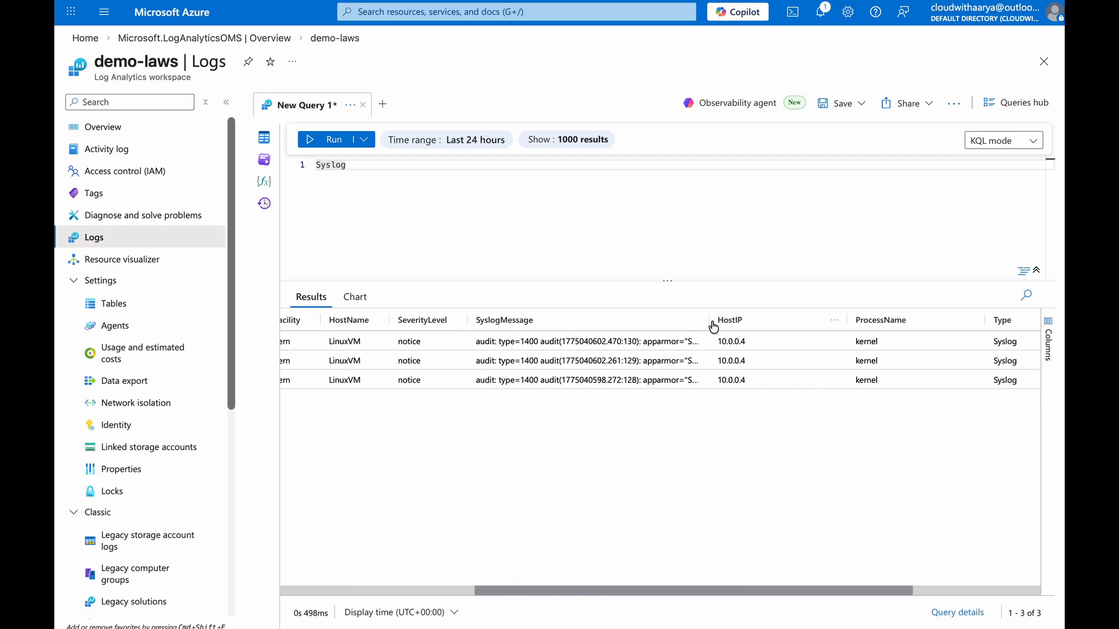
{"action": "scroll", "coordinate": [329, 429], "scroll_direction": "left", "scroll_amount": 10}
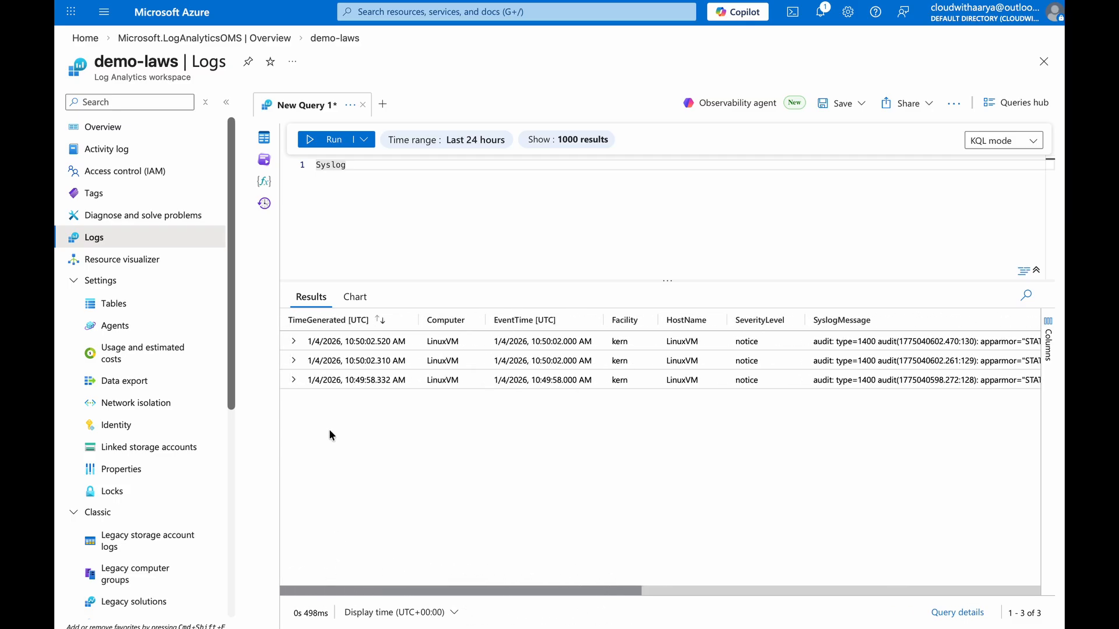
{"action": "left_click", "coordinate": [295, 342]}
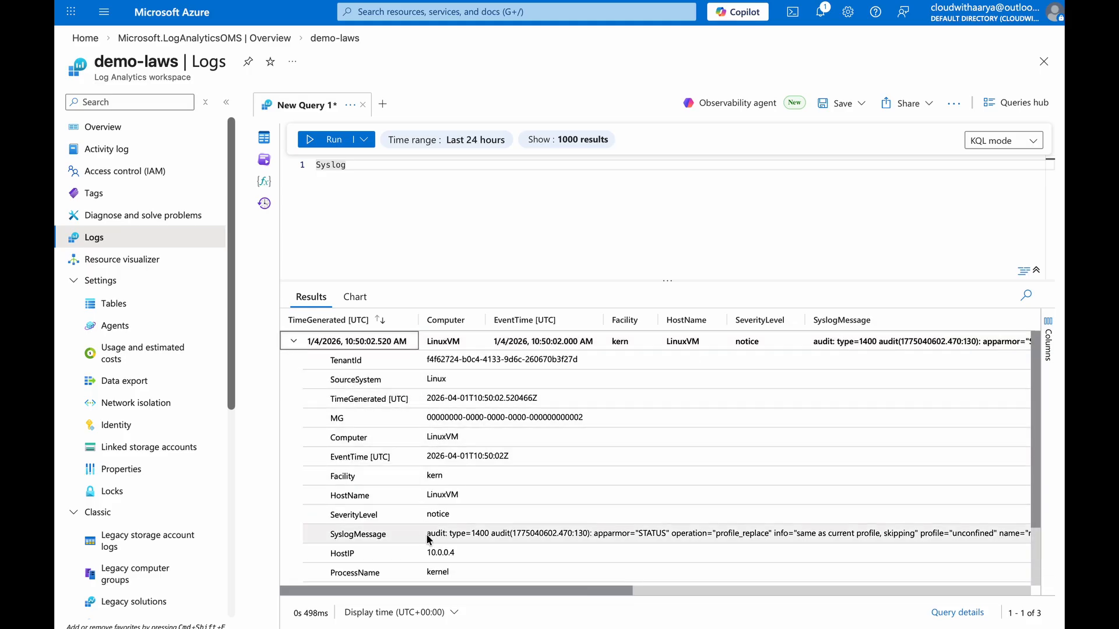
{"action": "scroll", "coordinate": [460, 533], "scroll_direction": "down", "scroll_amount": 2}
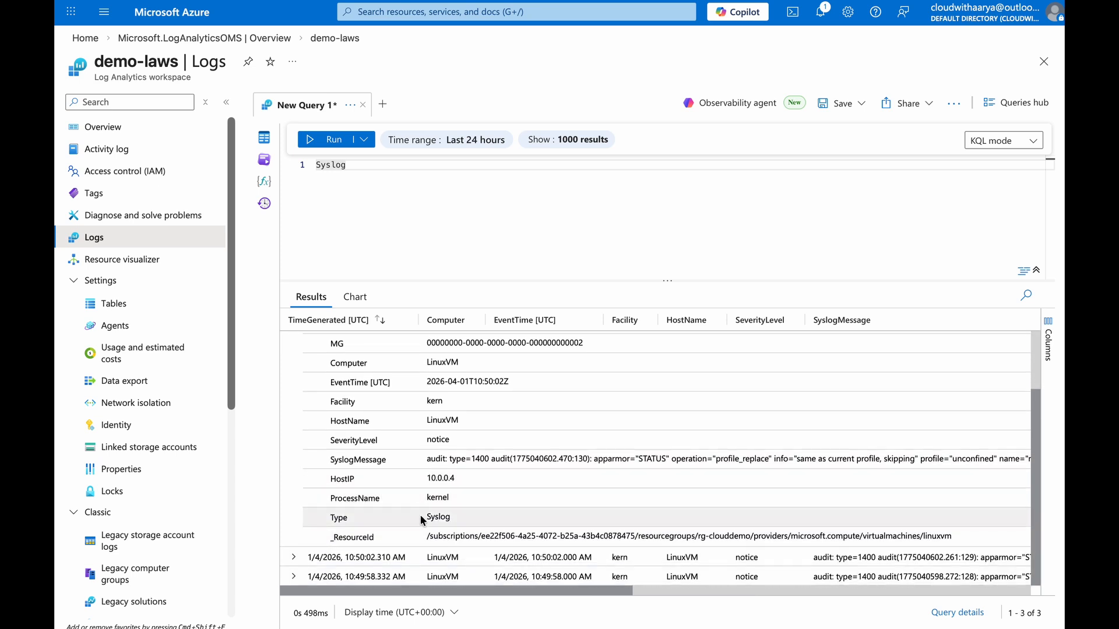
{"action": "scroll", "coordinate": [385, 408], "scroll_direction": "up", "scroll_amount": 2}
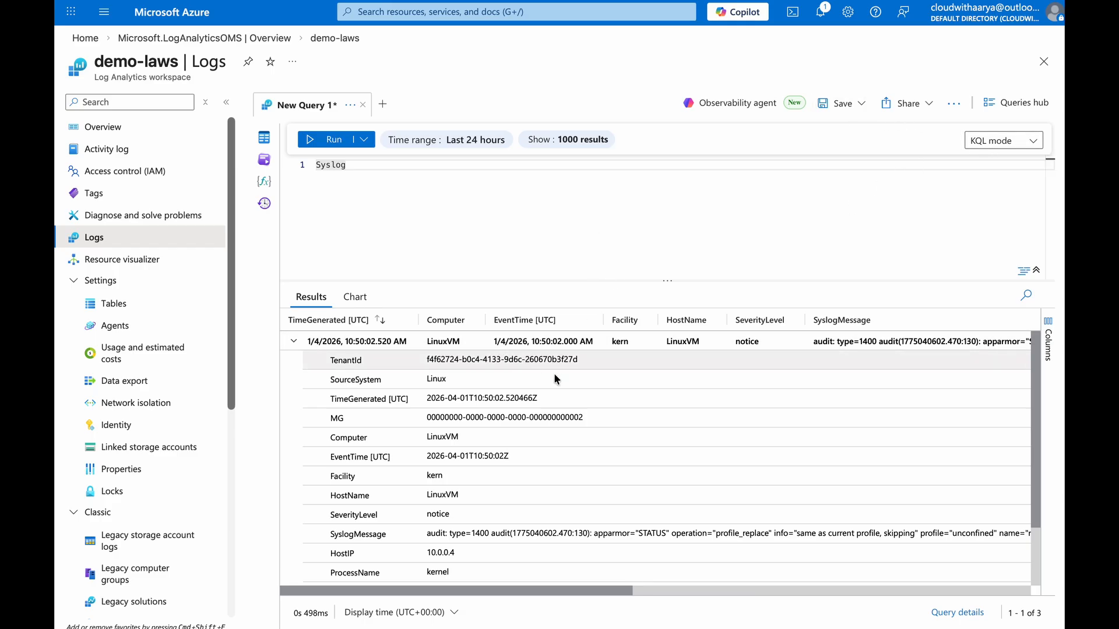
Leave the Logs page, discarding the unsaved query edits
{"action": "left_click", "coordinate": [956, 105]}
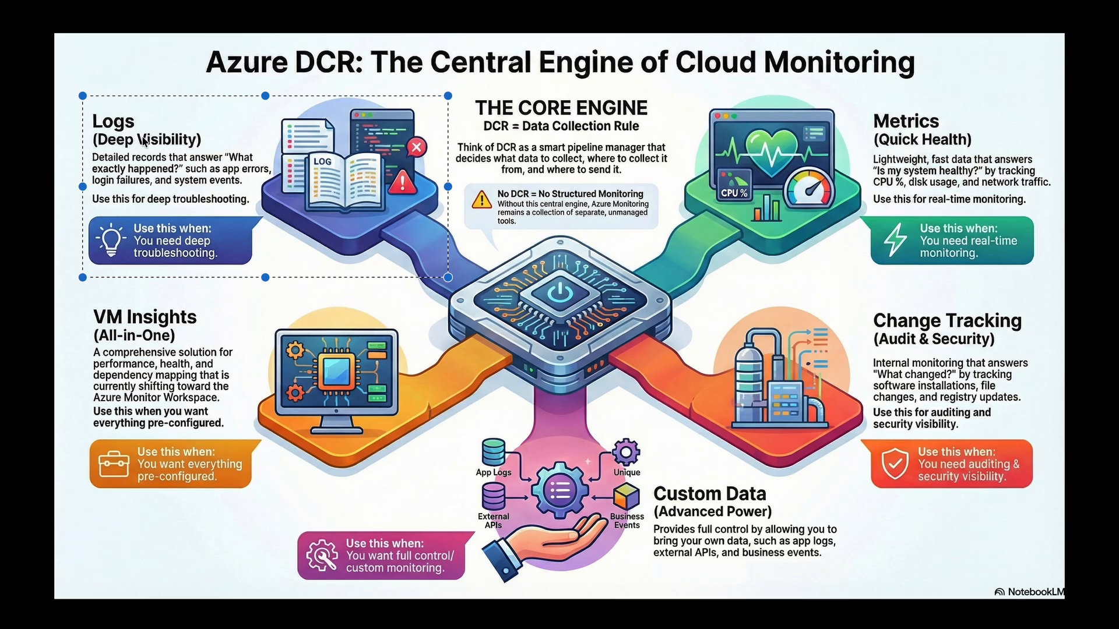
{"action": "left_click_drag", "start_coordinate": [705, 88], "coordinate": [1048, 280]}
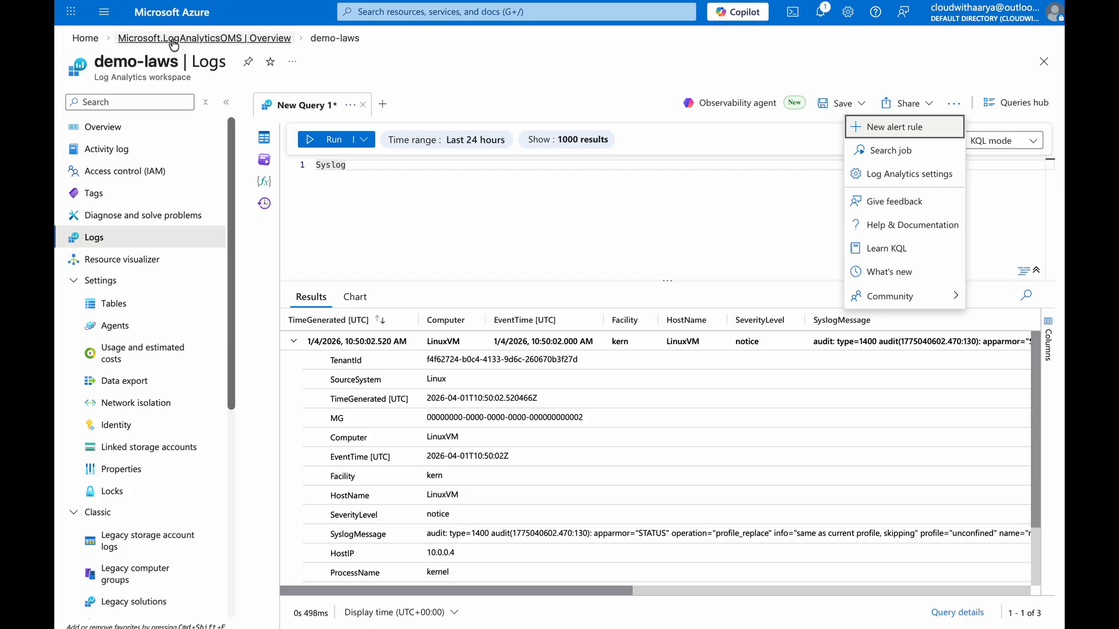
{"action": "left_click", "coordinate": [204, 38]}
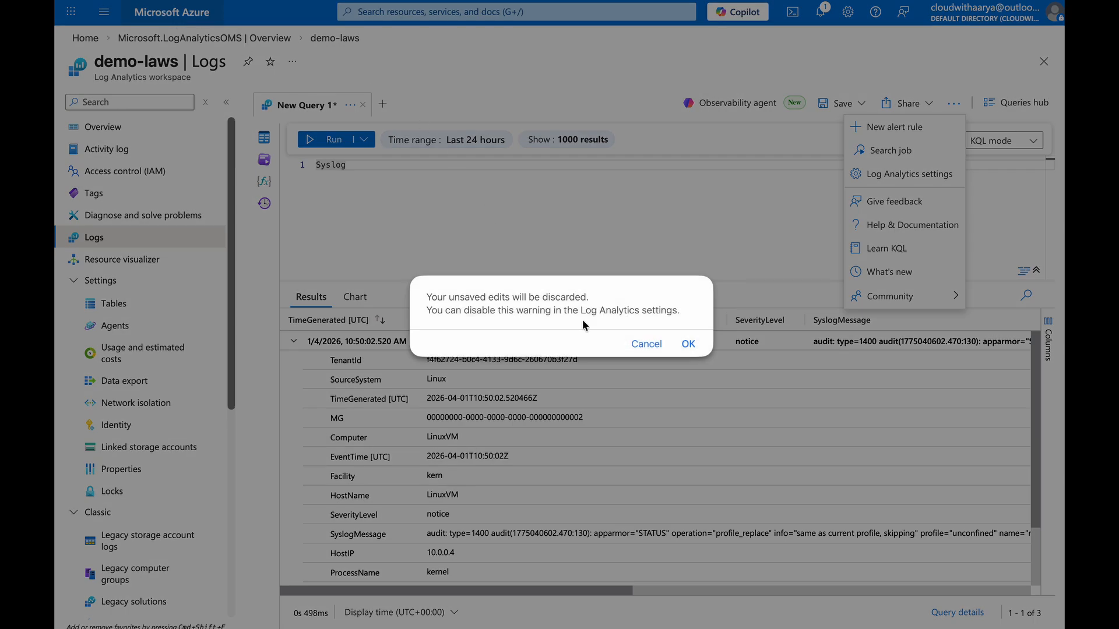
{"action": "left_click", "coordinate": [688, 344]}
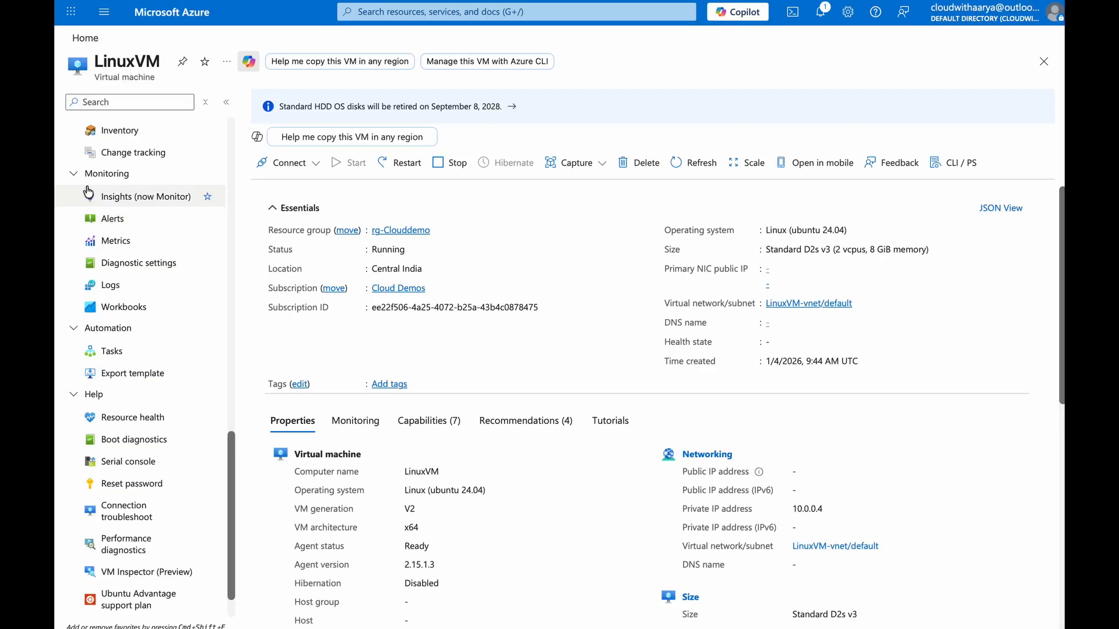
Chart LinuxVM's Percentage CPU metric from the Virtual Machine Host namespace in Metrics
{"action": "left_click", "coordinate": [109, 244]}
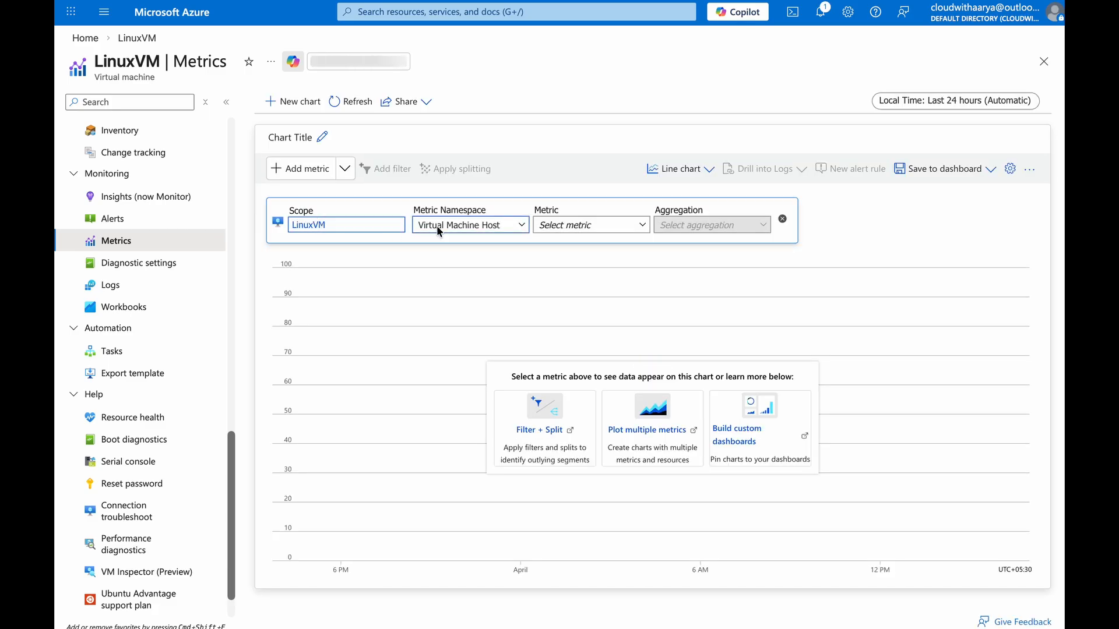
{"action": "left_click", "coordinate": [497, 228]}
{"action": "left_click", "coordinate": [592, 225]}
{"action": "left_click_drag", "start_coordinate": [732, 243], "coordinate": [727, 327]}
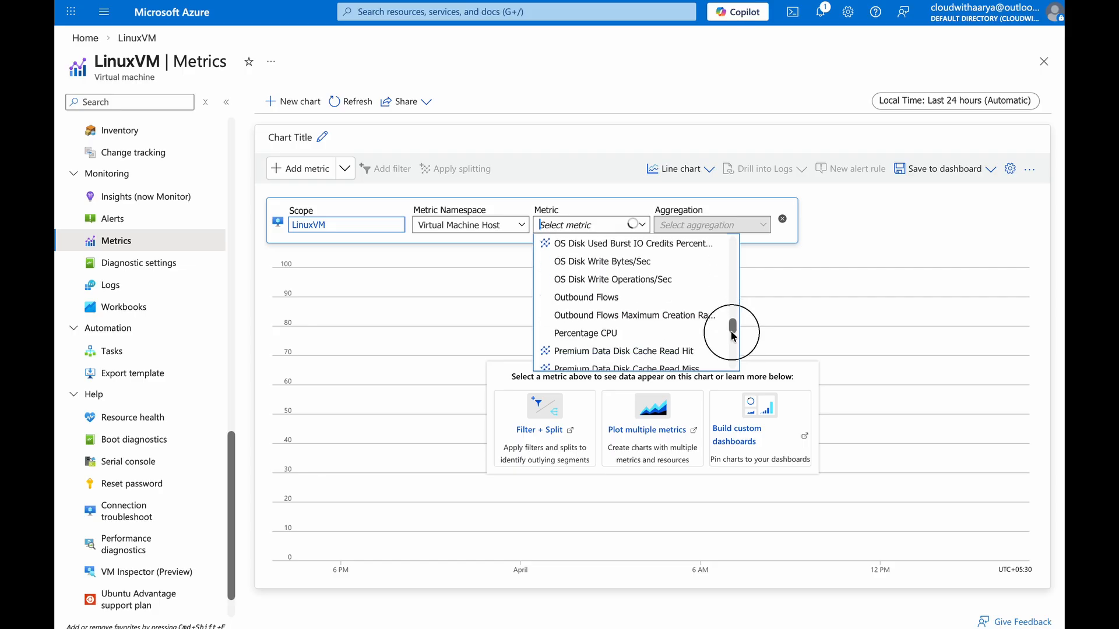
{"action": "left_click", "coordinate": [632, 334]}
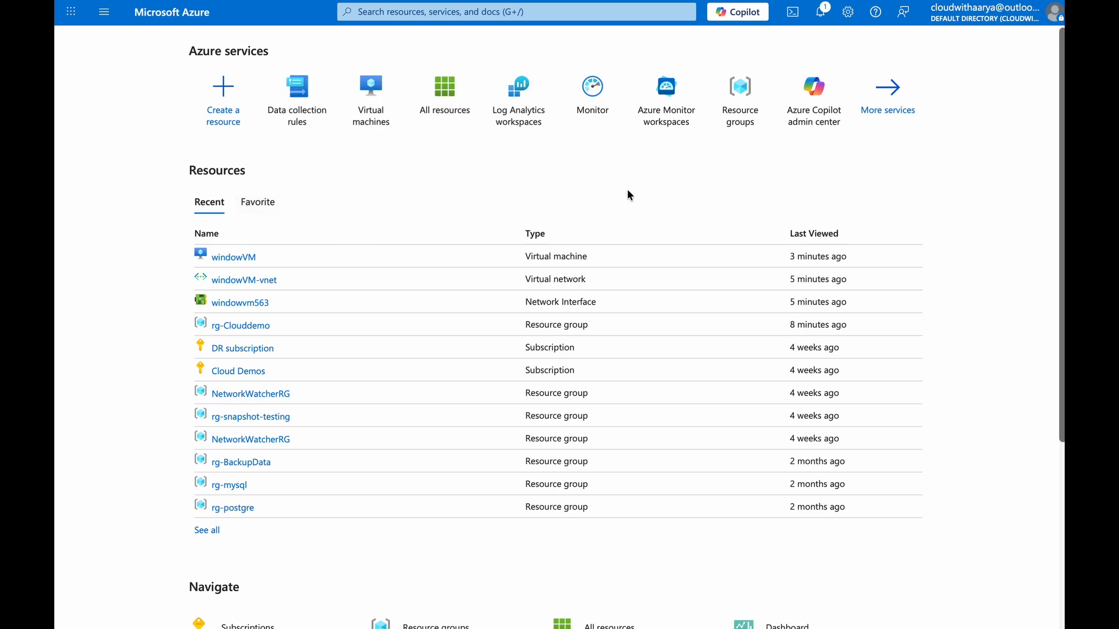
Start a new data collection rule dcr-demo in rg-Clouddemo, region Central India, with platform type All
{"action": "left_click", "coordinate": [298, 102]}
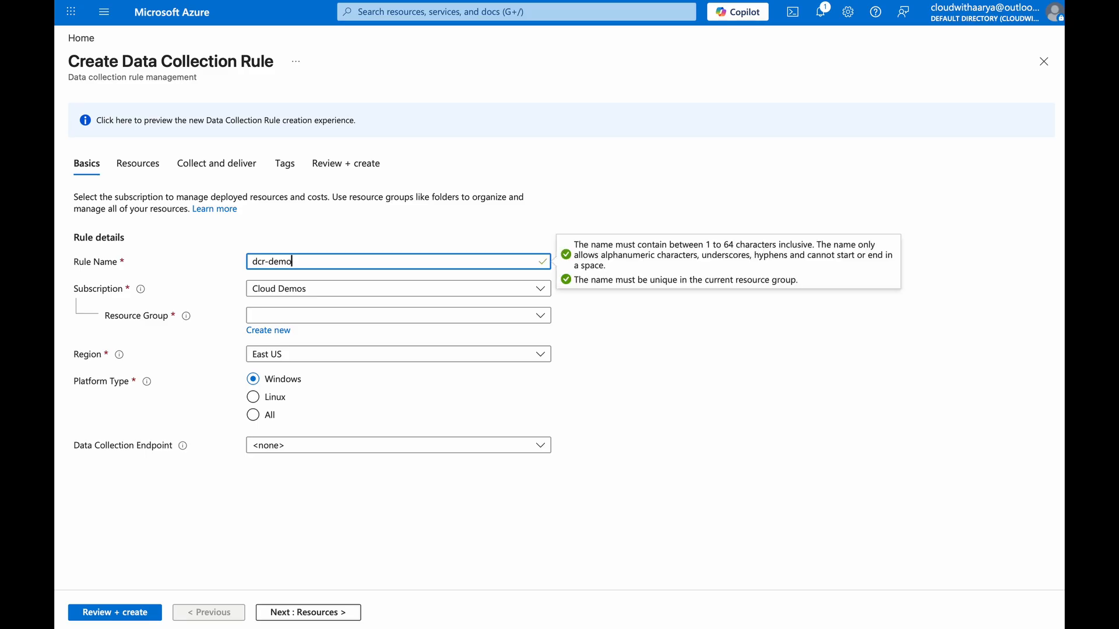
{"action": "left_click", "coordinate": [302, 315]}
{"action": "left_click", "coordinate": [311, 429]}
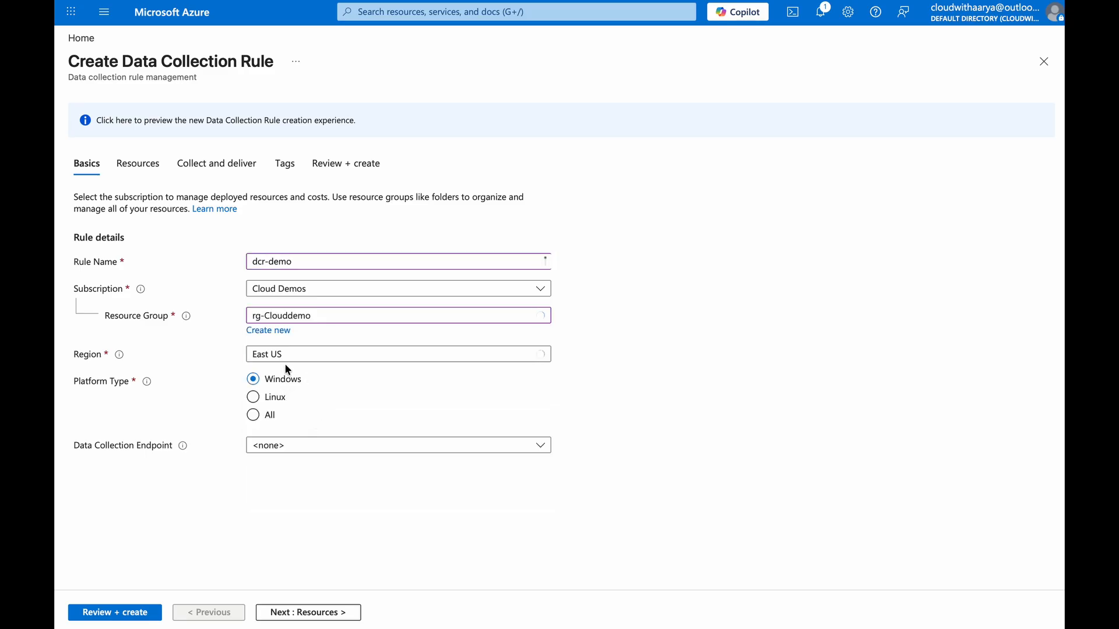
{"action": "left_click", "coordinate": [286, 356]}
{"action": "type", "text": "india"}
{"action": "left_click", "coordinate": [291, 262]}
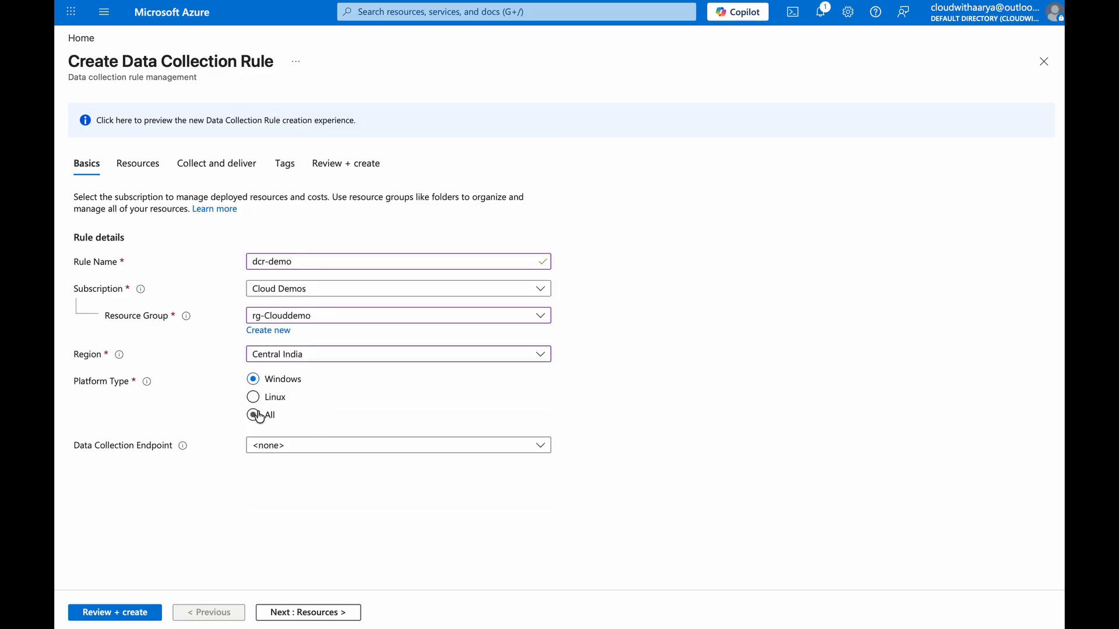
{"action": "left_click", "coordinate": [253, 415]}
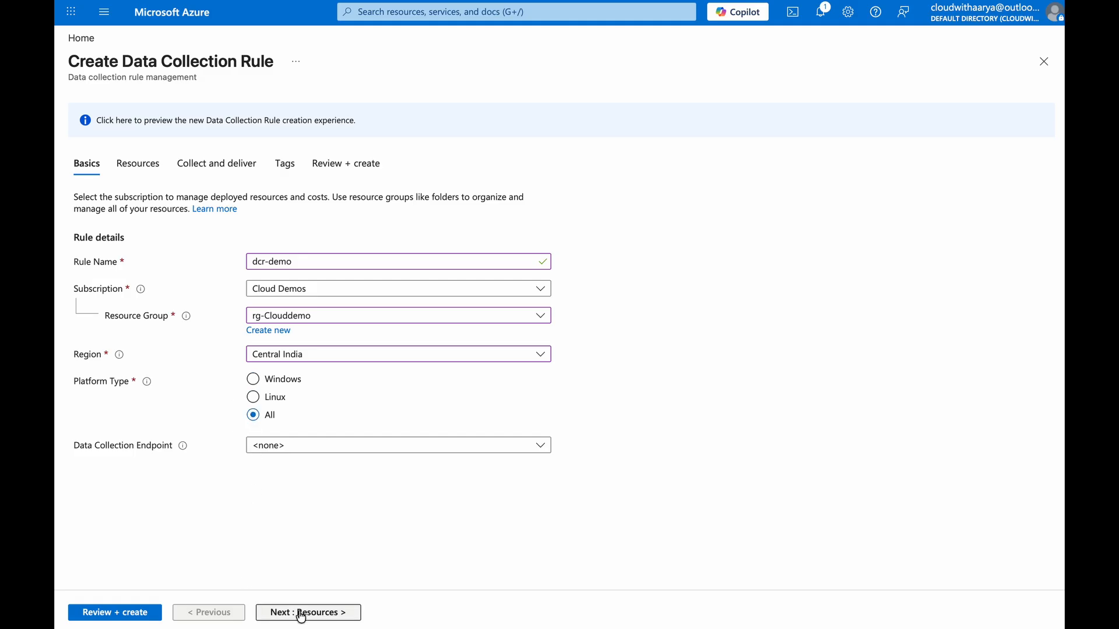
Add windowVM from rg-Clouddemo as the rule's resource
{"action": "left_click", "coordinate": [300, 612]}
{"action": "left_click", "coordinate": [117, 298]}
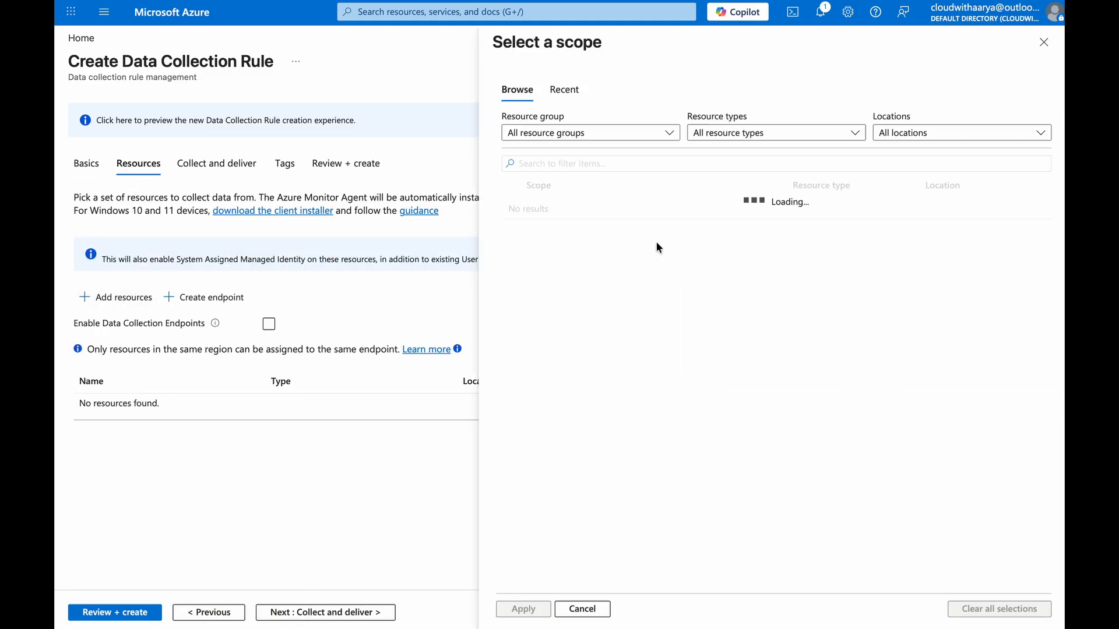
{"action": "left_click", "coordinate": [551, 231]}
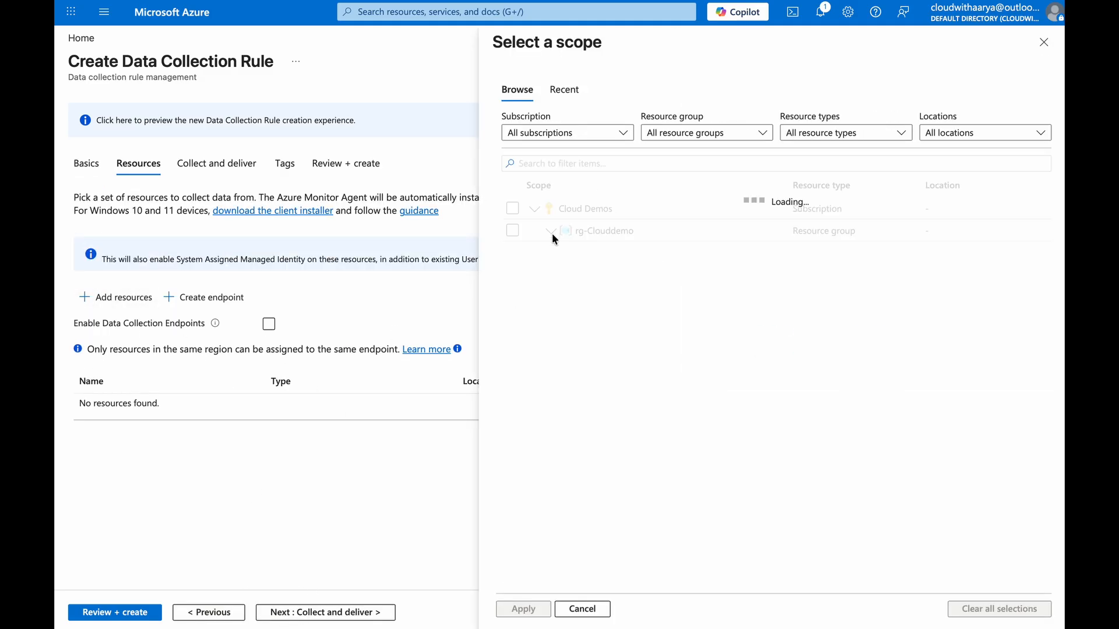
{"action": "left_click", "coordinate": [512, 253]}
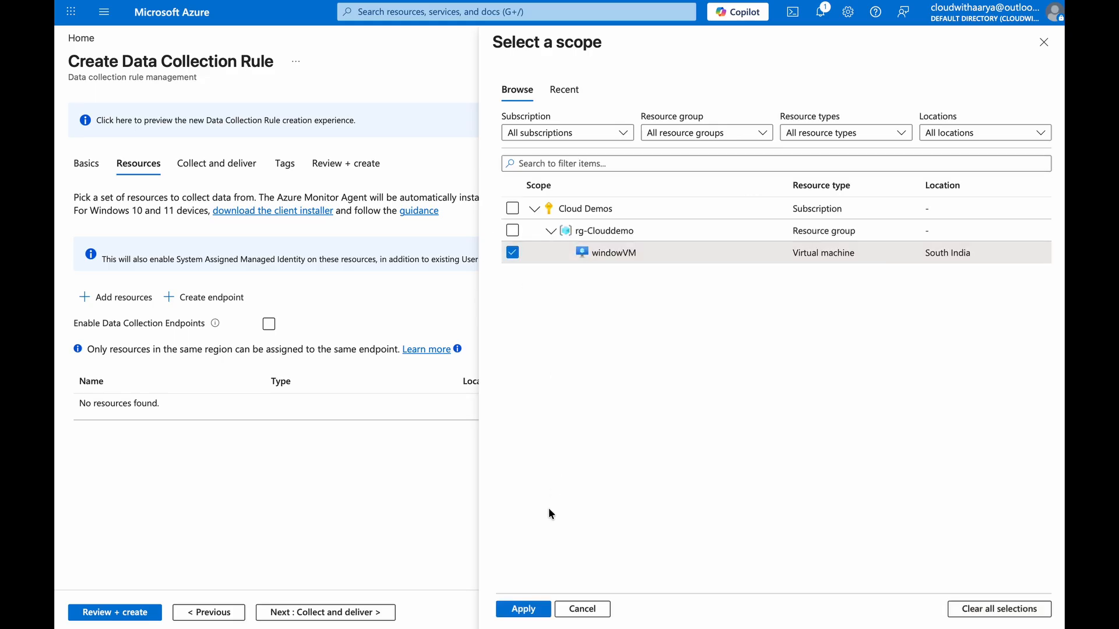
{"action": "left_click", "coordinate": [539, 608]}
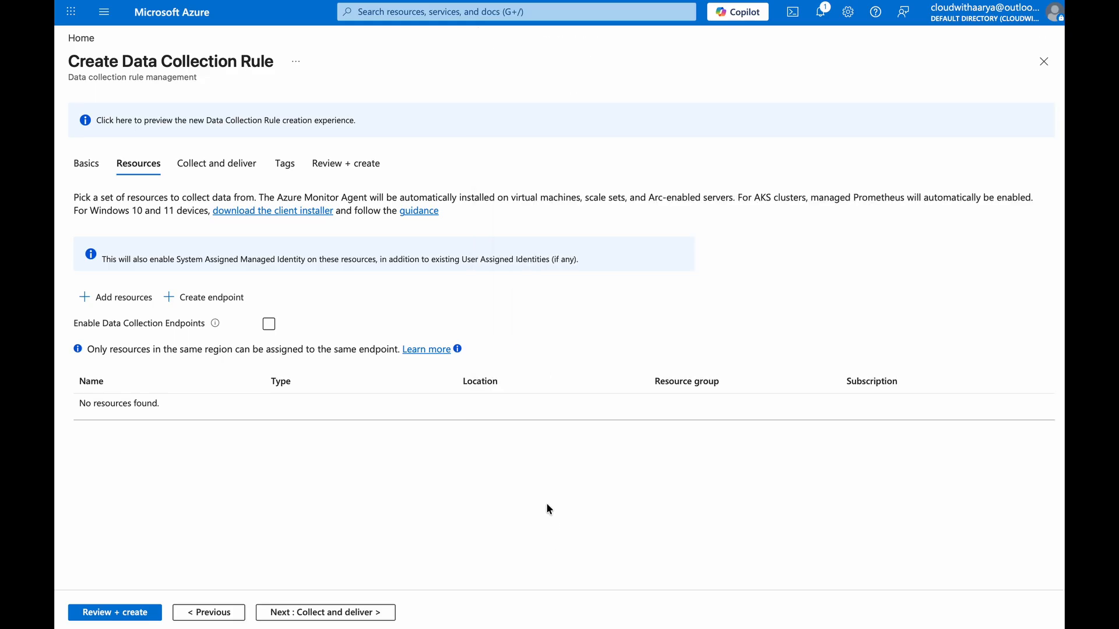
Add a Performance Counters data source collecting only the CPU, Memory and Disk counters
{"action": "left_click", "coordinate": [313, 613]}
{"action": "left_click", "coordinate": [142, 226]}
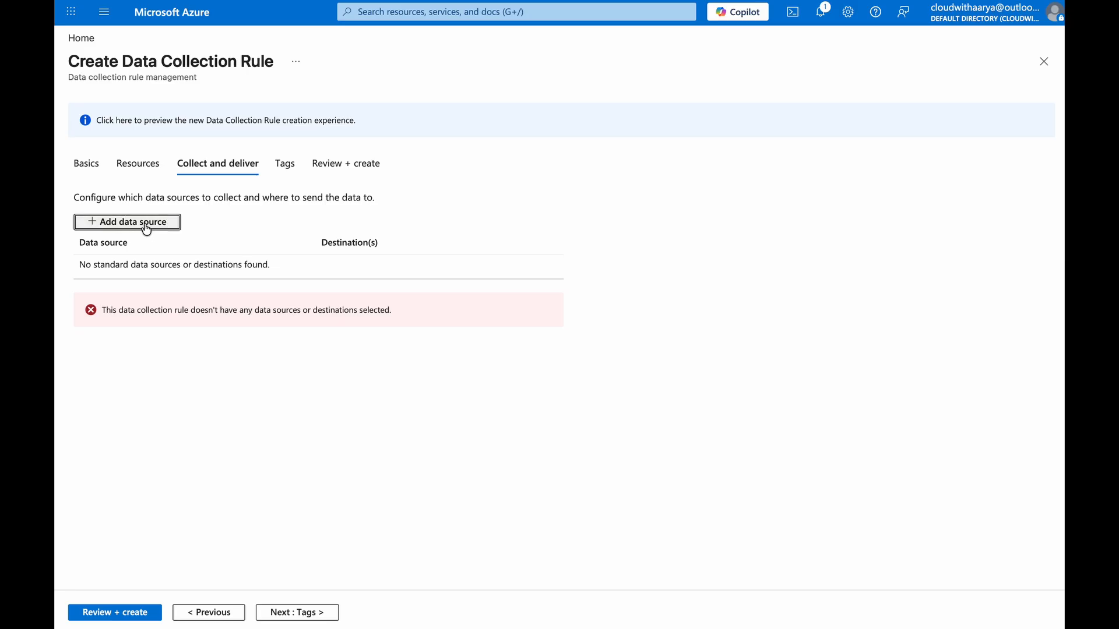
{"action": "left_click", "coordinate": [589, 151]}
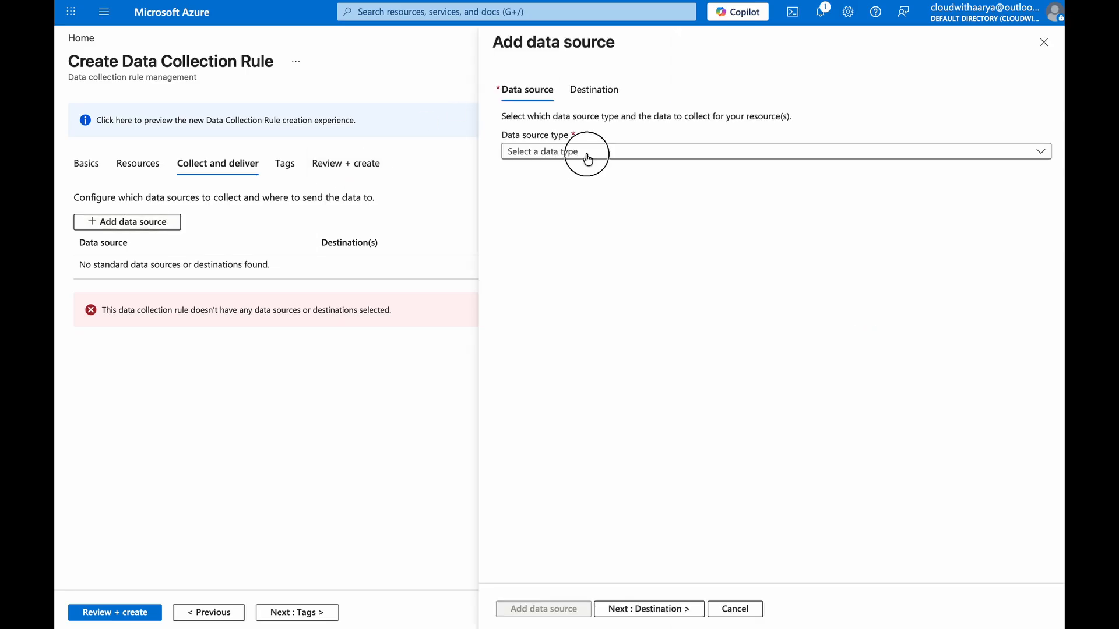
{"action": "left_click", "coordinate": [701, 176]}
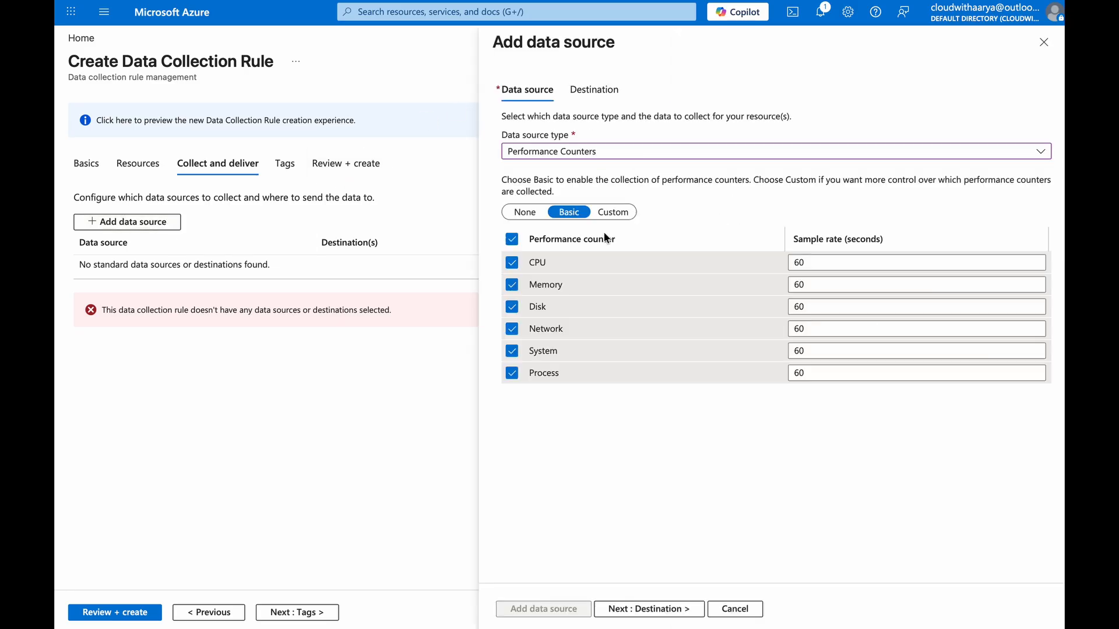
{"action": "left_click", "coordinate": [512, 330]}
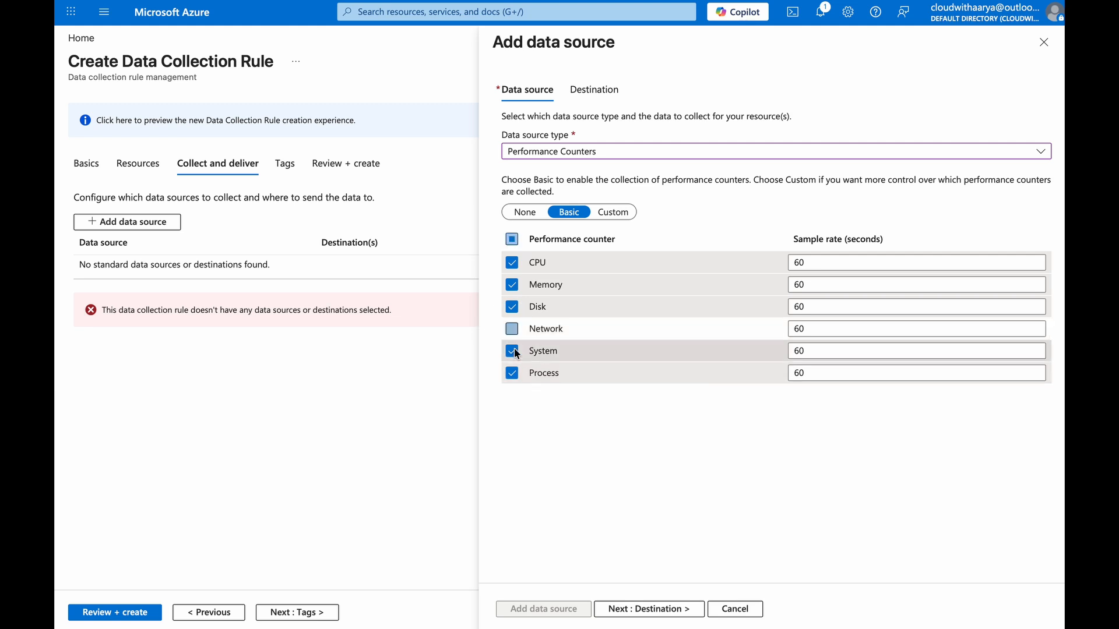
{"action": "left_click", "coordinate": [513, 351]}
{"action": "left_click", "coordinate": [512, 373]}
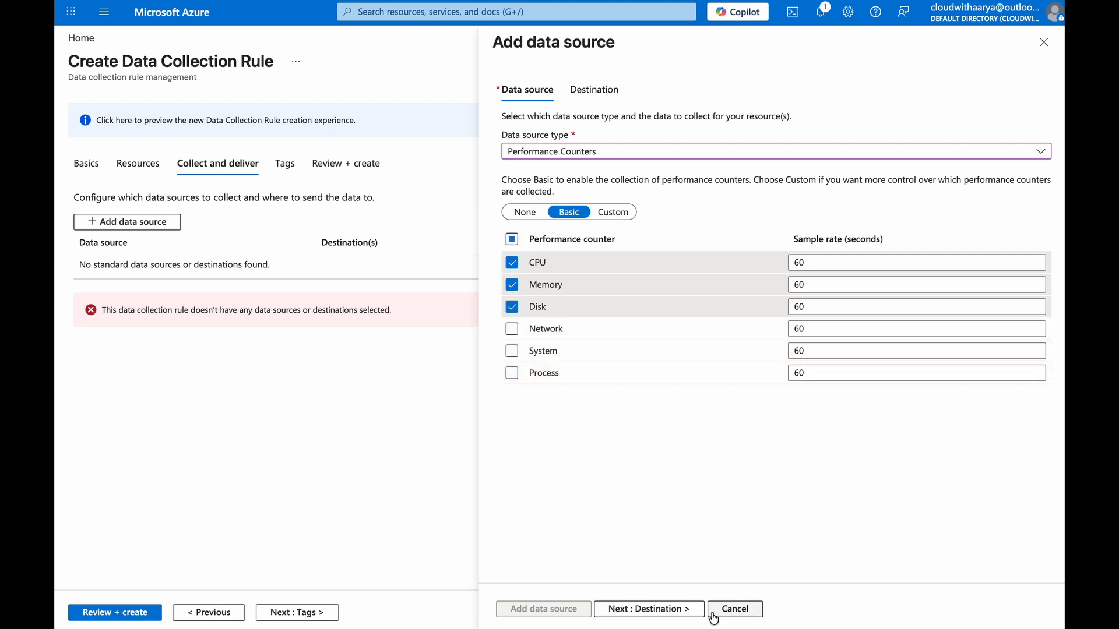
Set the data source destination to Azure Monitor Metrics (preview) in Cloud Demos and add the data source
{"action": "left_click", "coordinate": [655, 610]}
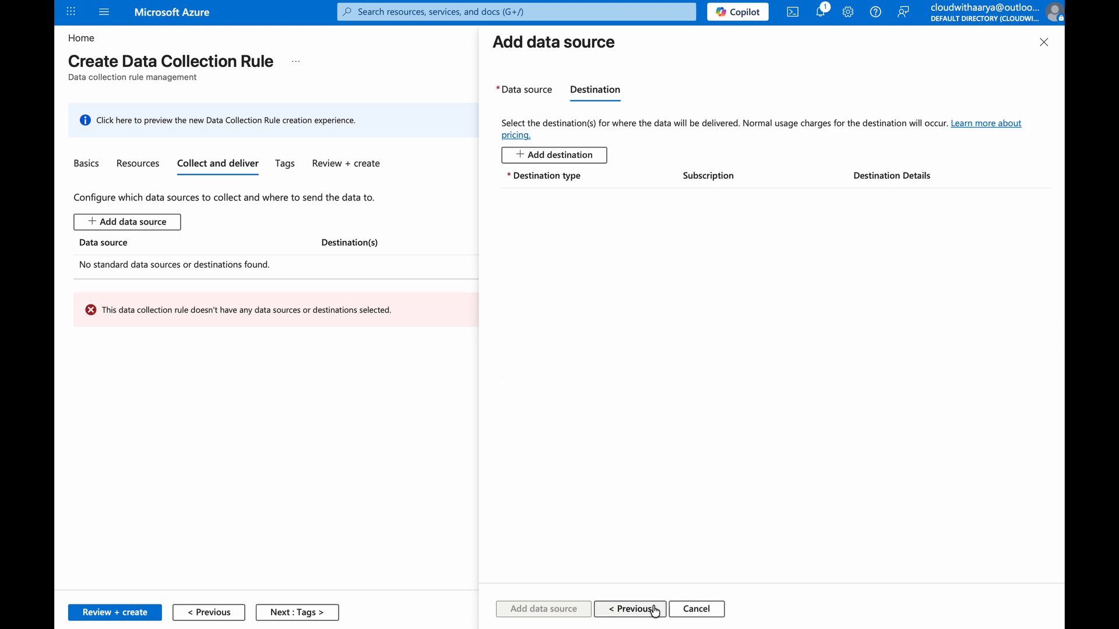
{"action": "left_click", "coordinate": [566, 161]}
{"action": "left_click", "coordinate": [581, 199]}
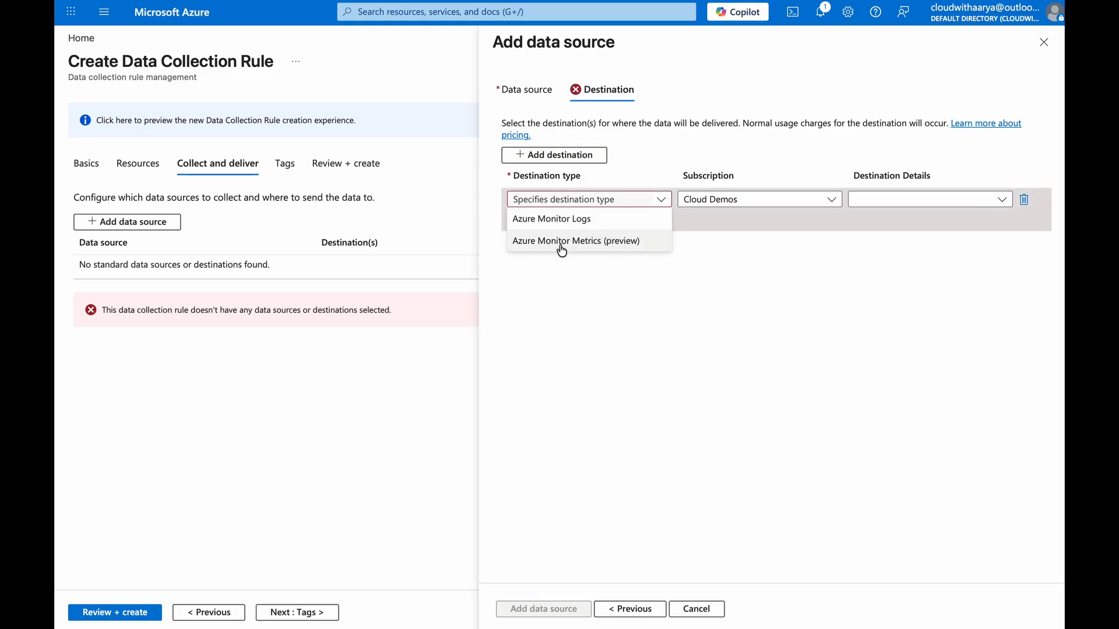
{"action": "left_click", "coordinate": [618, 244]}
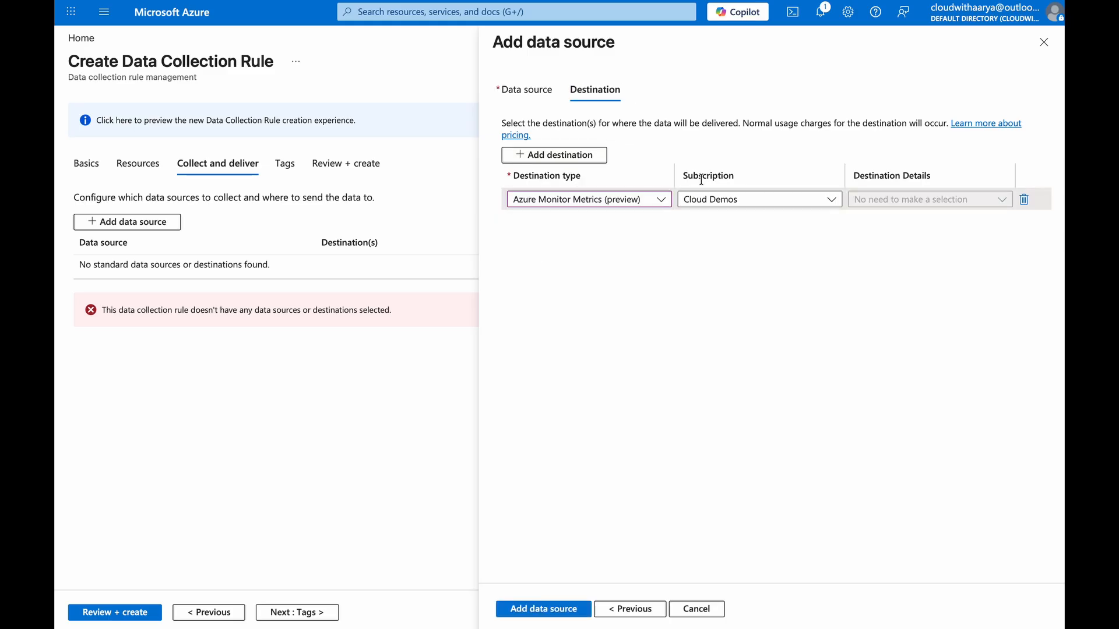
{"action": "left_click_drag", "start_coordinate": [686, 176], "coordinate": [748, 176]}
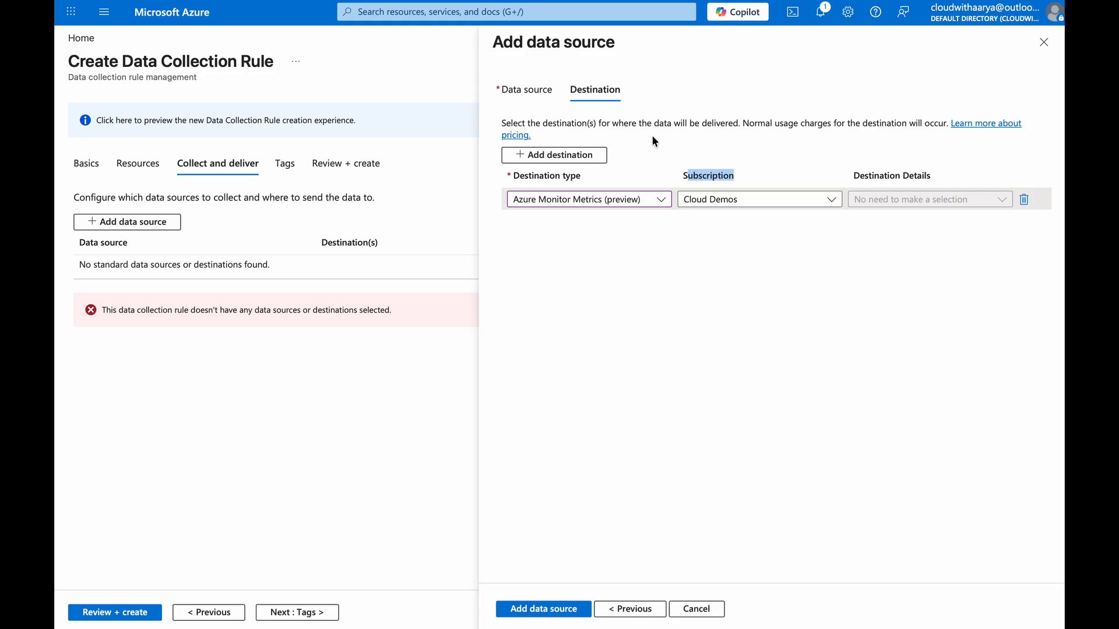
{"action": "left_click", "coordinate": [781, 200]}
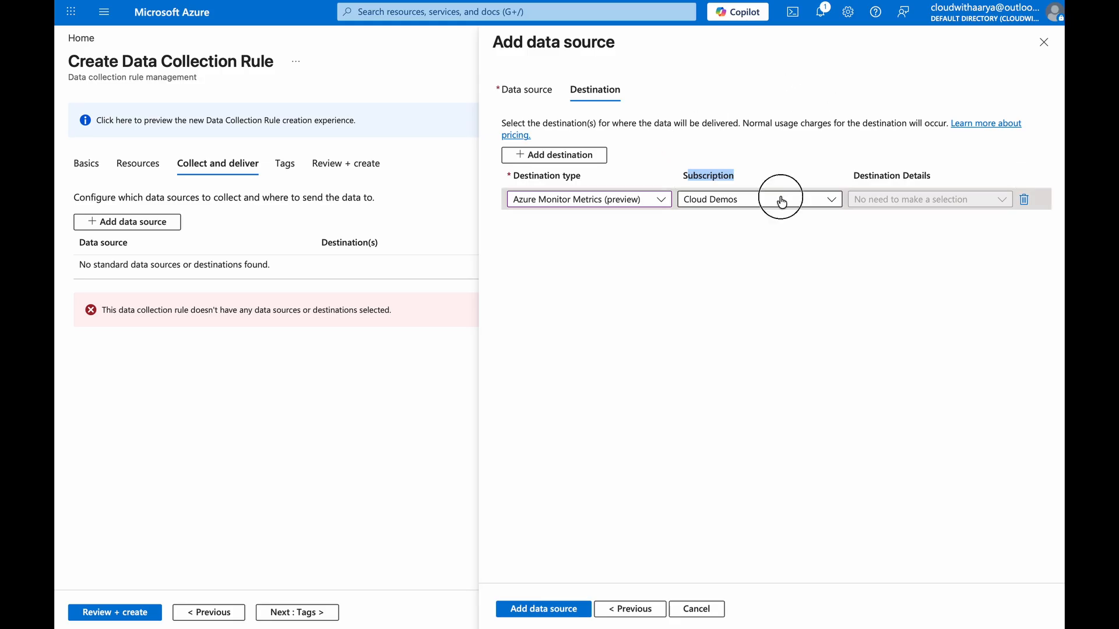
{"action": "left_click_drag", "start_coordinate": [854, 177], "coordinate": [926, 174]}
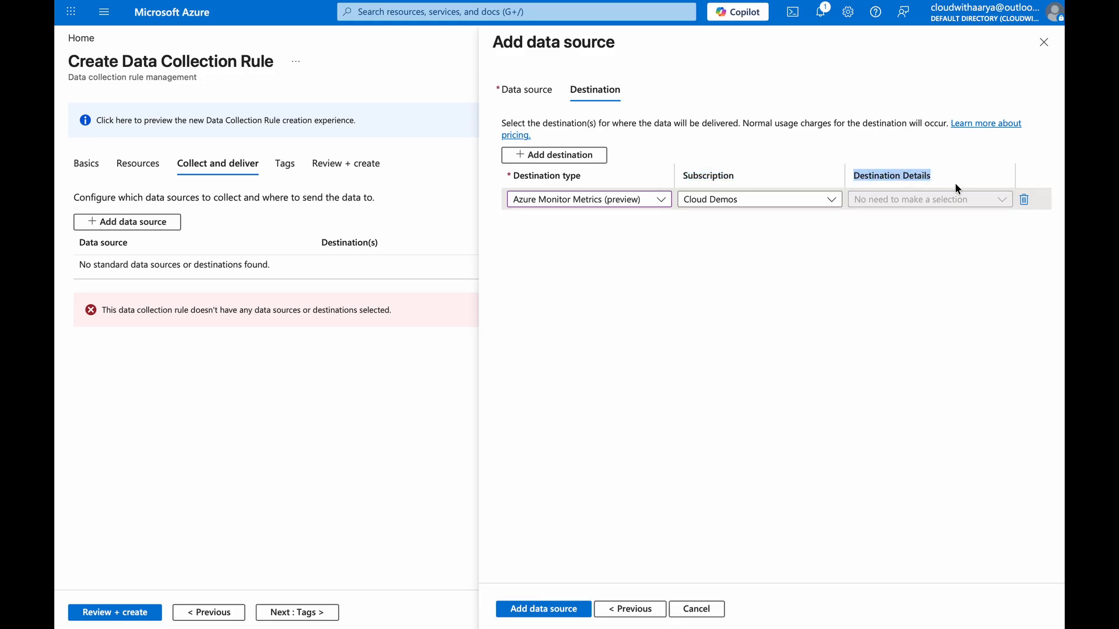
{"action": "triple_click", "coordinate": [972, 200]}
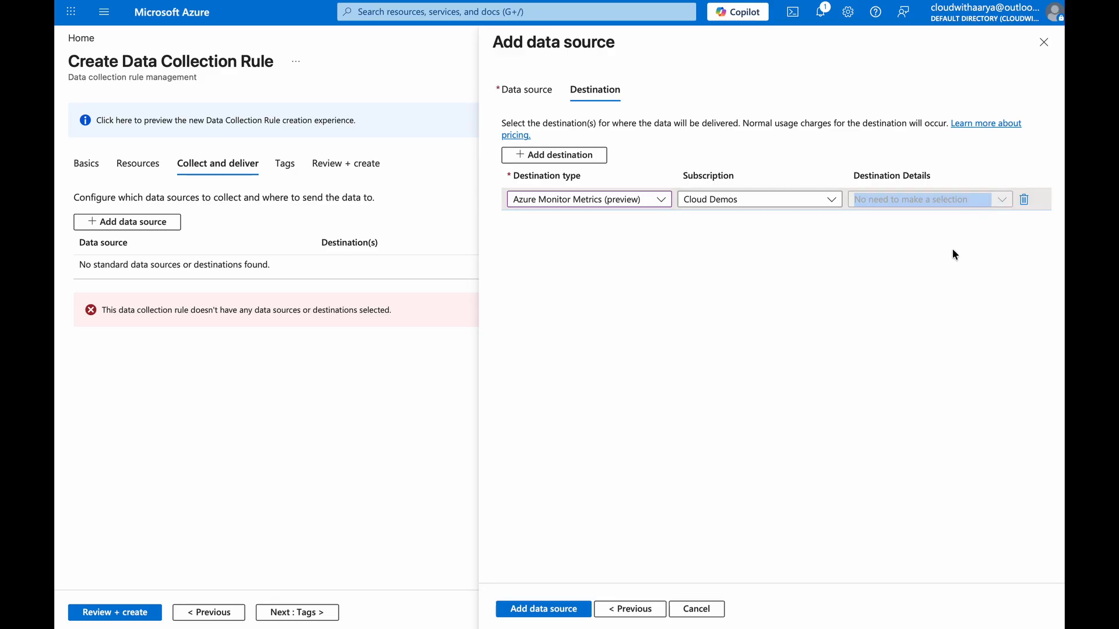
{"action": "left_click", "coordinate": [554, 609]}
Review and create the dcr-demo data collection rule
{"action": "left_click", "coordinate": [281, 617]}
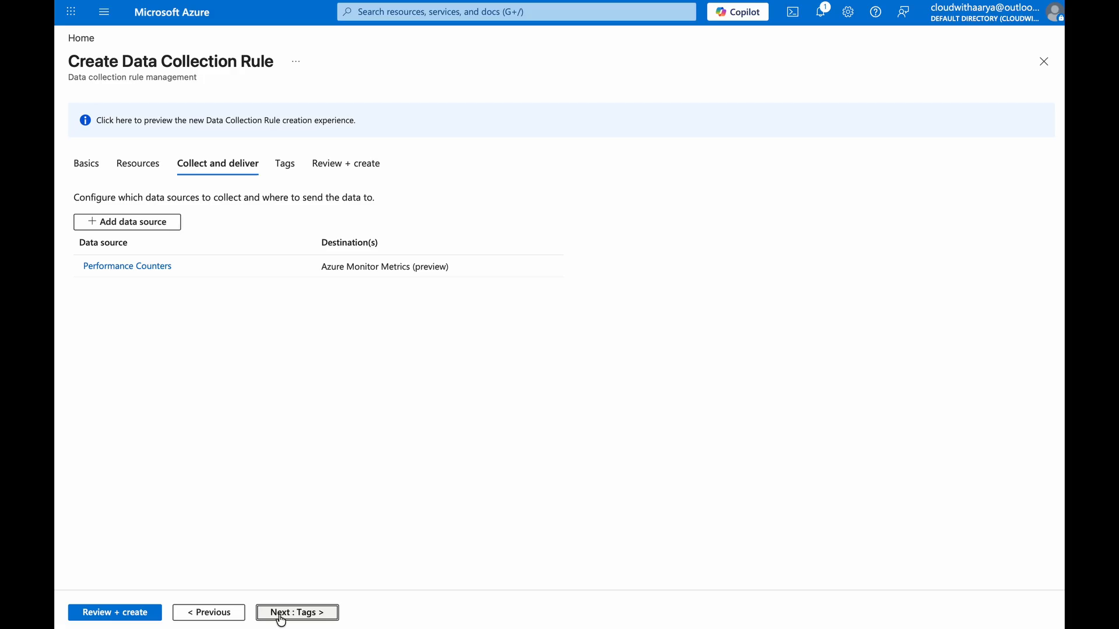
{"action": "left_click", "coordinate": [296, 616]}
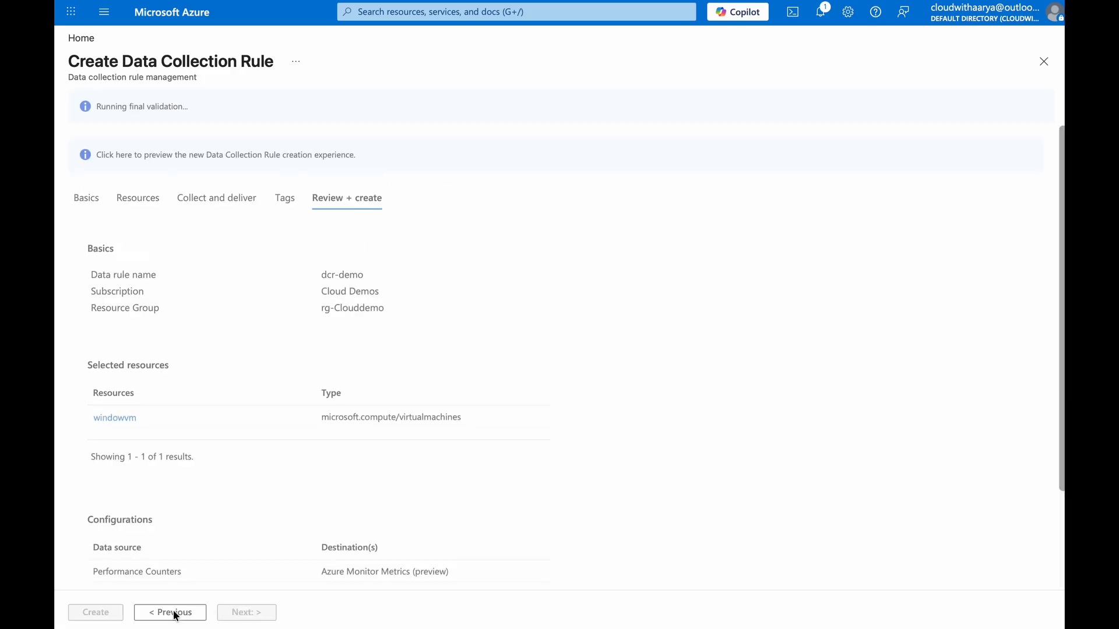
{"action": "left_click", "coordinate": [98, 615]}
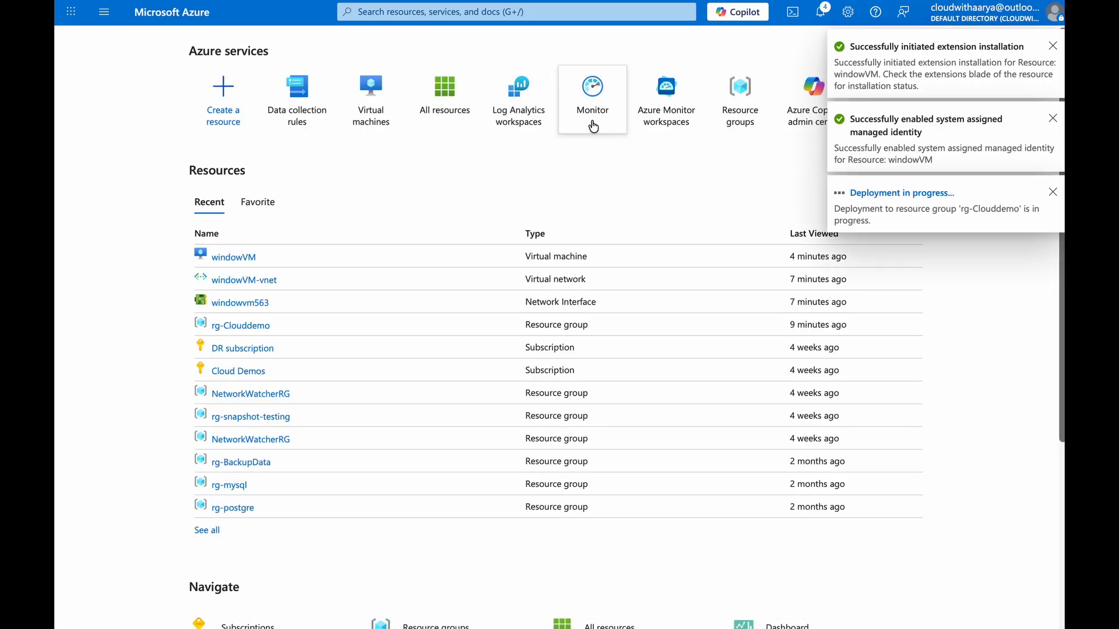
Inspect windowVM's Extensions + applications and Identity pages
{"action": "left_click", "coordinate": [247, 258]}
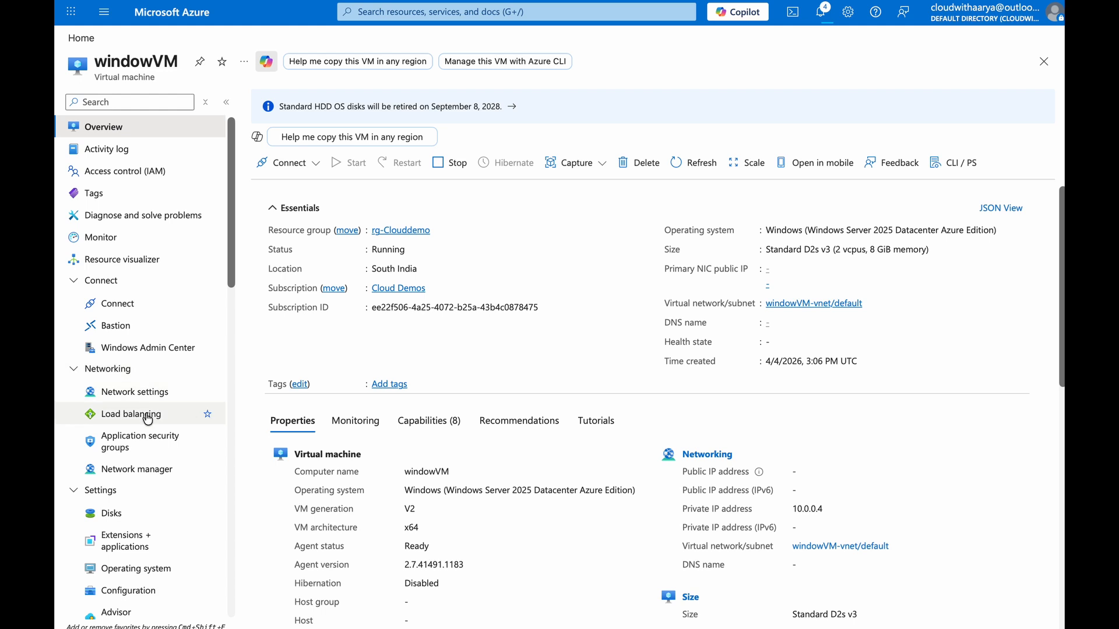
{"action": "left_click", "coordinate": [148, 542]}
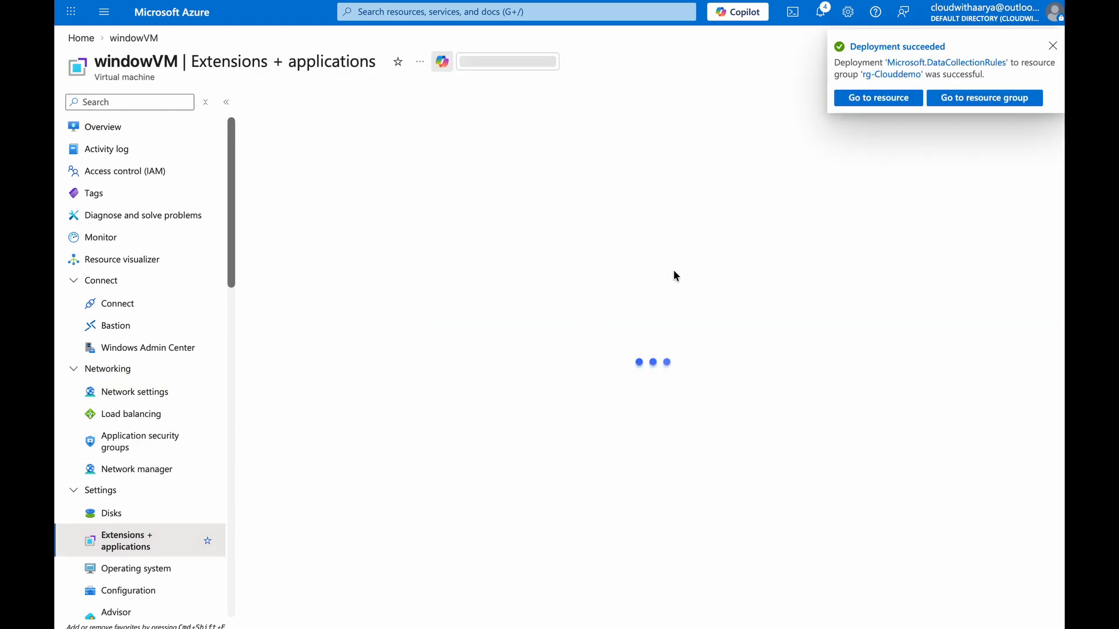
{"action": "scroll", "coordinate": [150, 483], "scroll_direction": "down", "scroll_amount": 8}
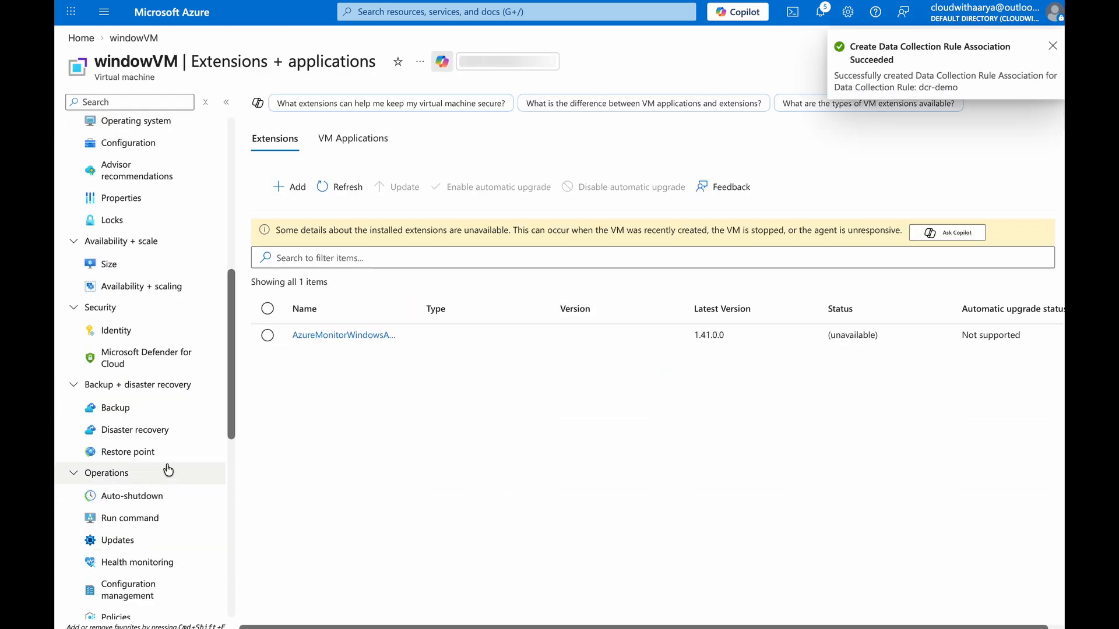
{"action": "left_click", "coordinate": [174, 329]}
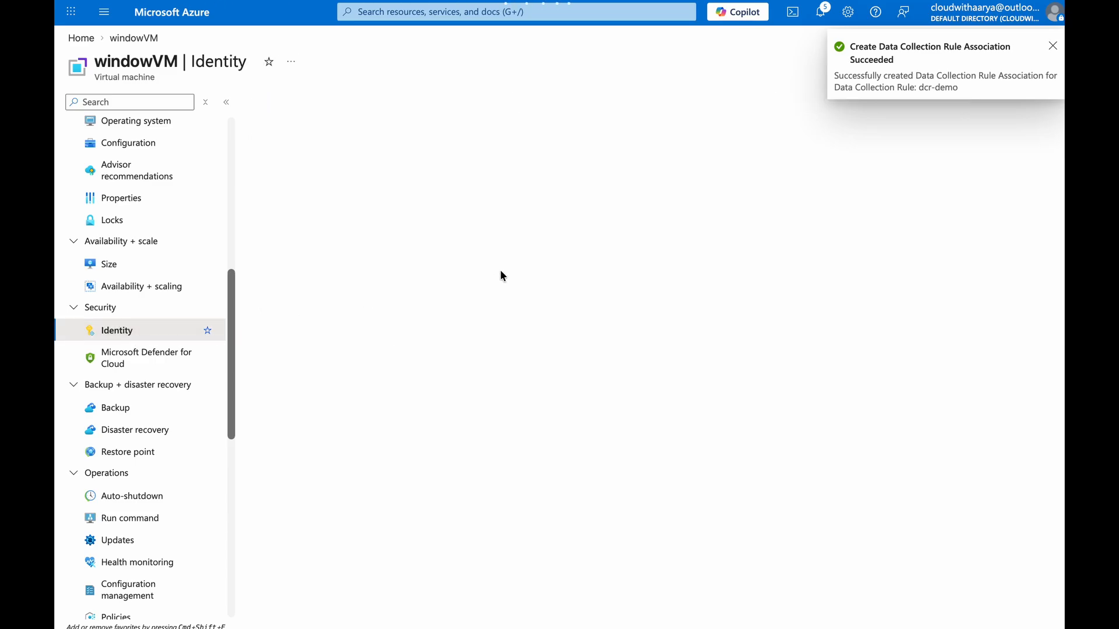
Browse the metric namespaces and metrics available for windowVM in Metrics
{"action": "mouse_move", "coordinate": [350, 268]}
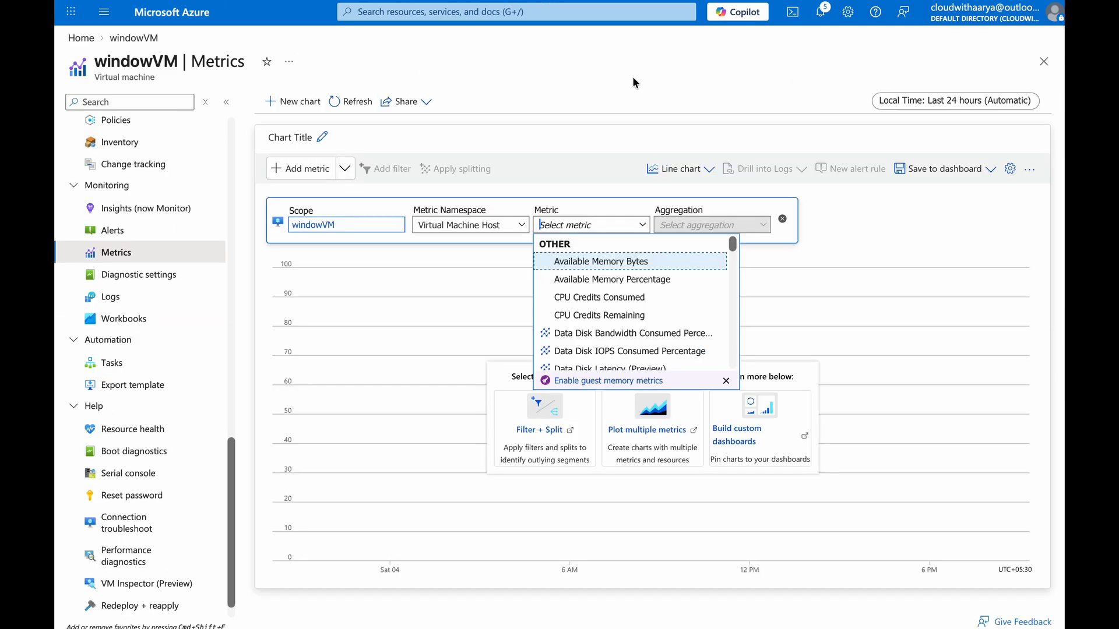
{"action": "left_click", "coordinate": [496, 225]}
{"action": "left_click", "coordinate": [536, 97]}
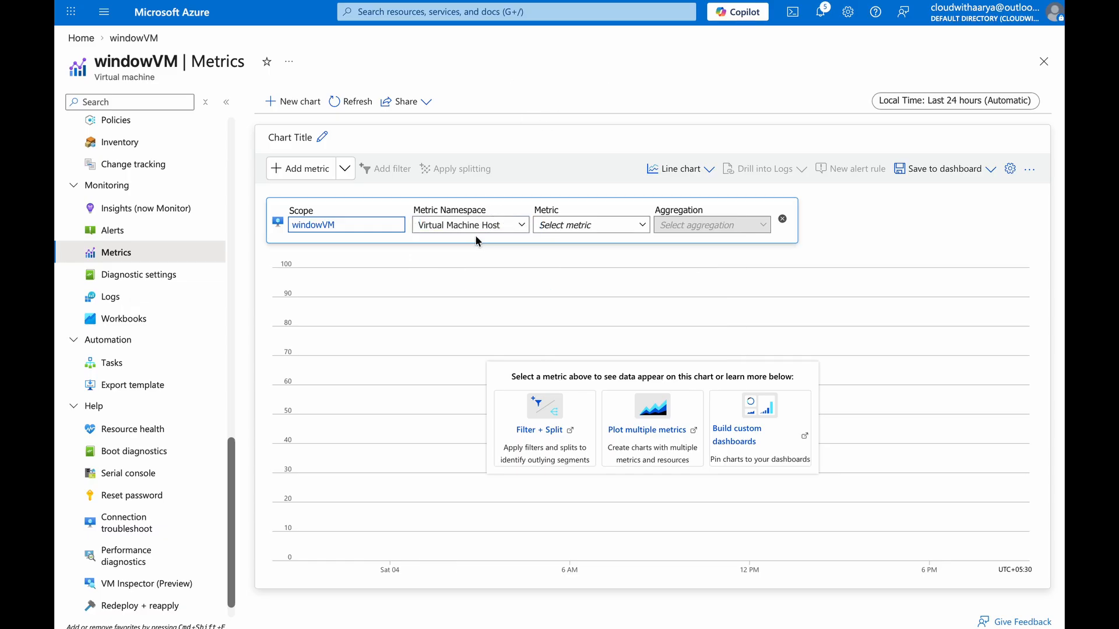
{"action": "left_click", "coordinate": [474, 229]}
Open the dcr-demo rule's Performance Counters data source for editing
{"action": "left_click", "coordinate": [178, 17]}
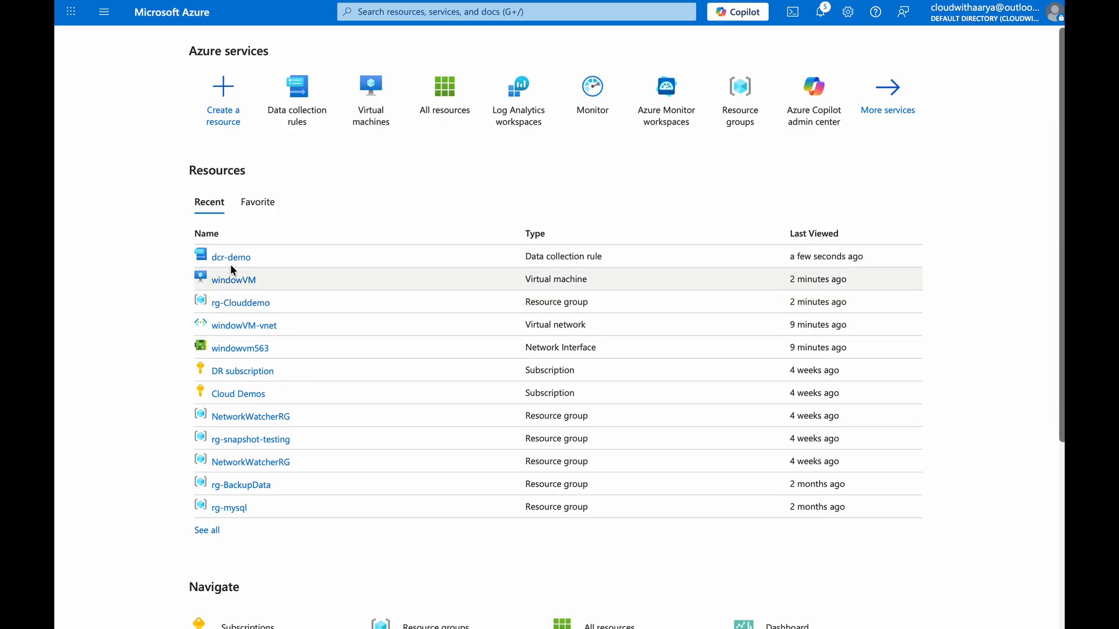
{"action": "left_click", "coordinate": [236, 257]}
{"action": "left_click", "coordinate": [124, 281]}
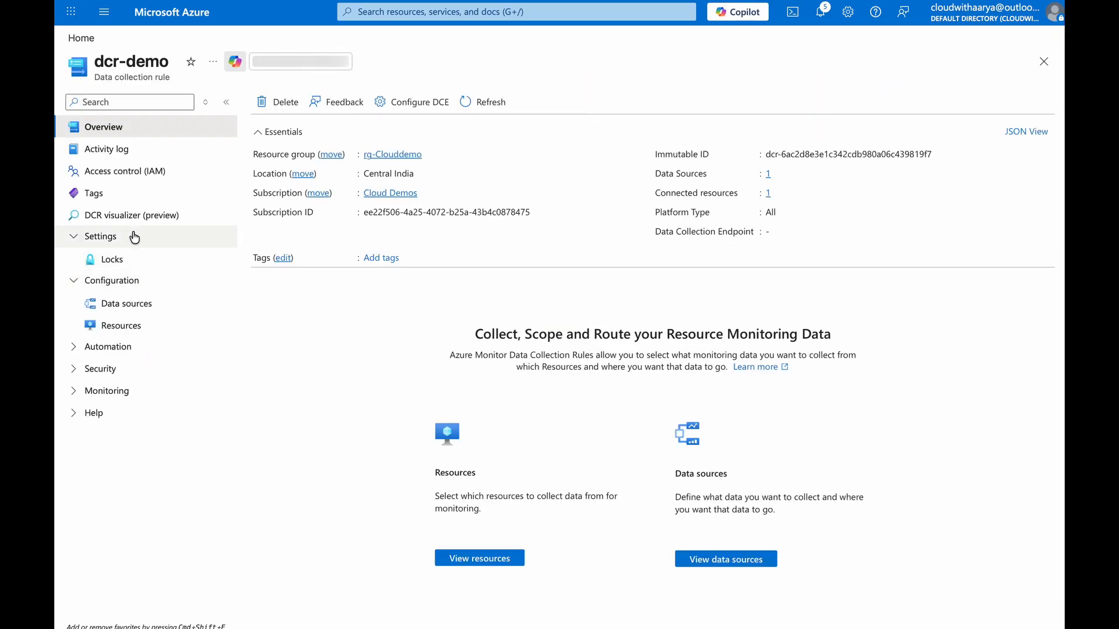
{"action": "left_click", "coordinate": [142, 303]}
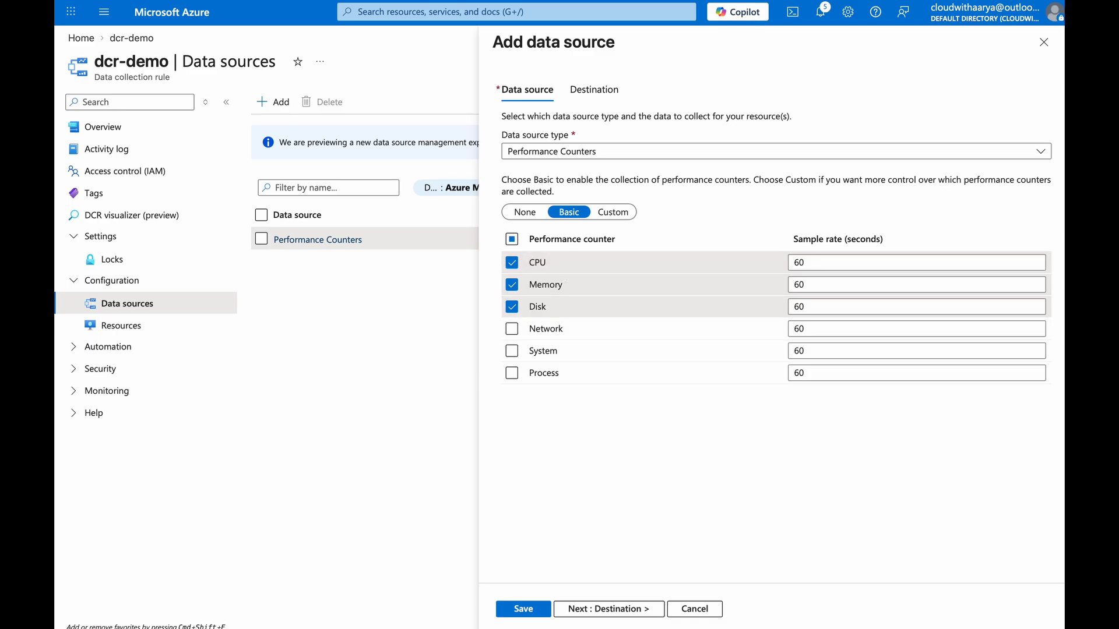
Close the data source panel and open windowVM's full metrics view from its Monitoring overview
{"action": "left_click", "coordinate": [688, 609]}
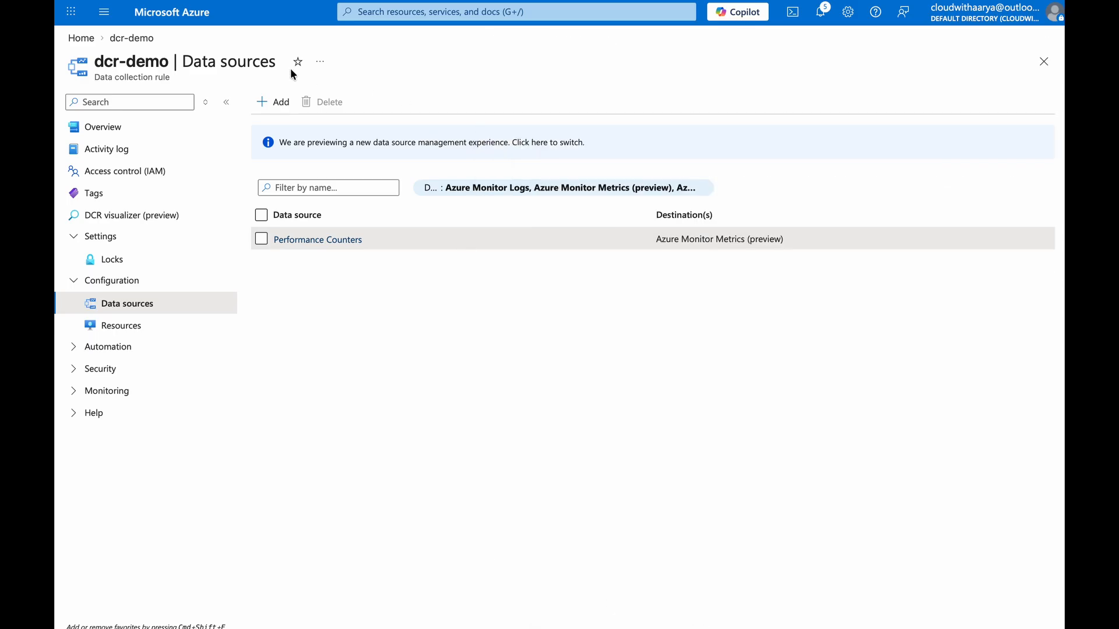
{"action": "left_click", "coordinate": [191, 14]}
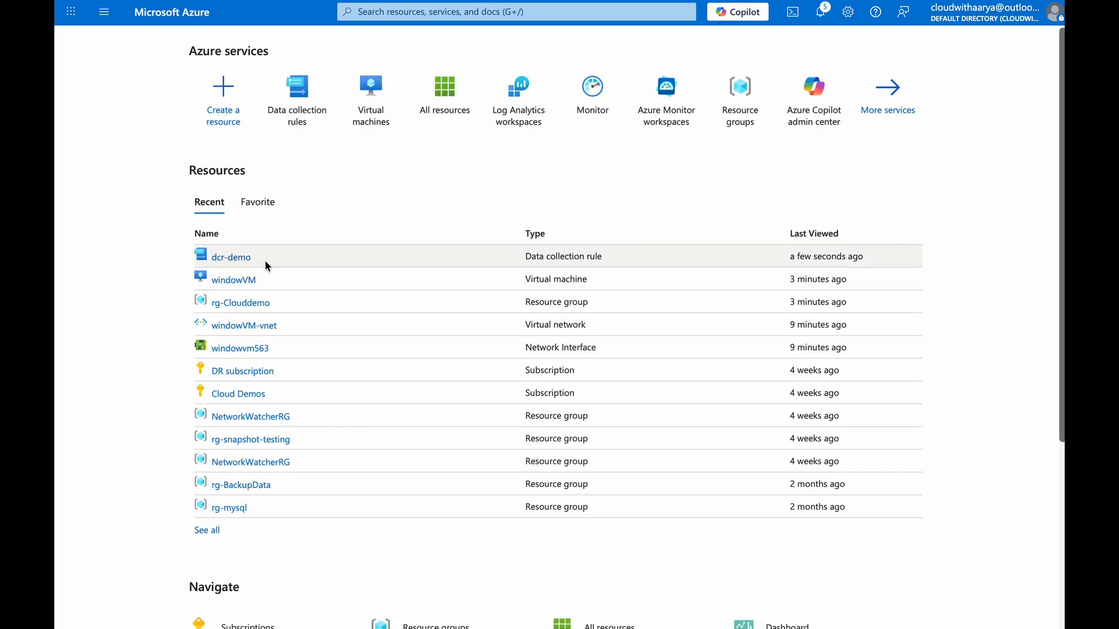
{"action": "left_click", "coordinate": [242, 281]}
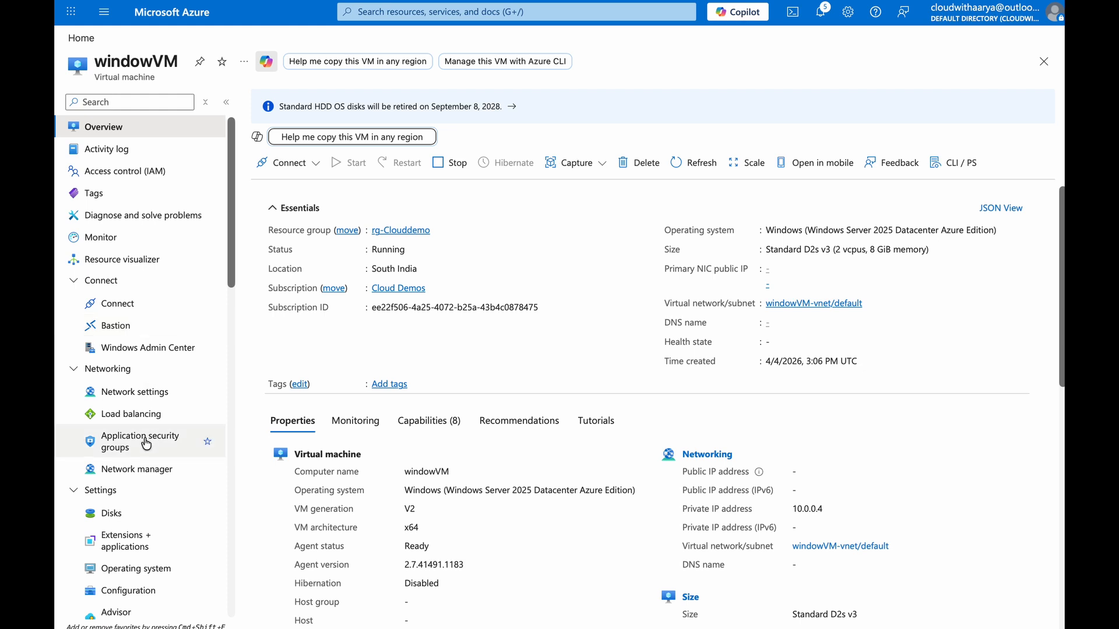
{"action": "scroll", "coordinate": [117, 431], "scroll_direction": "down", "scroll_amount": 2}
{"action": "left_click", "coordinate": [355, 421]}
{"action": "scroll", "coordinate": [349, 469], "scroll_direction": "down", "scroll_amount": 8}
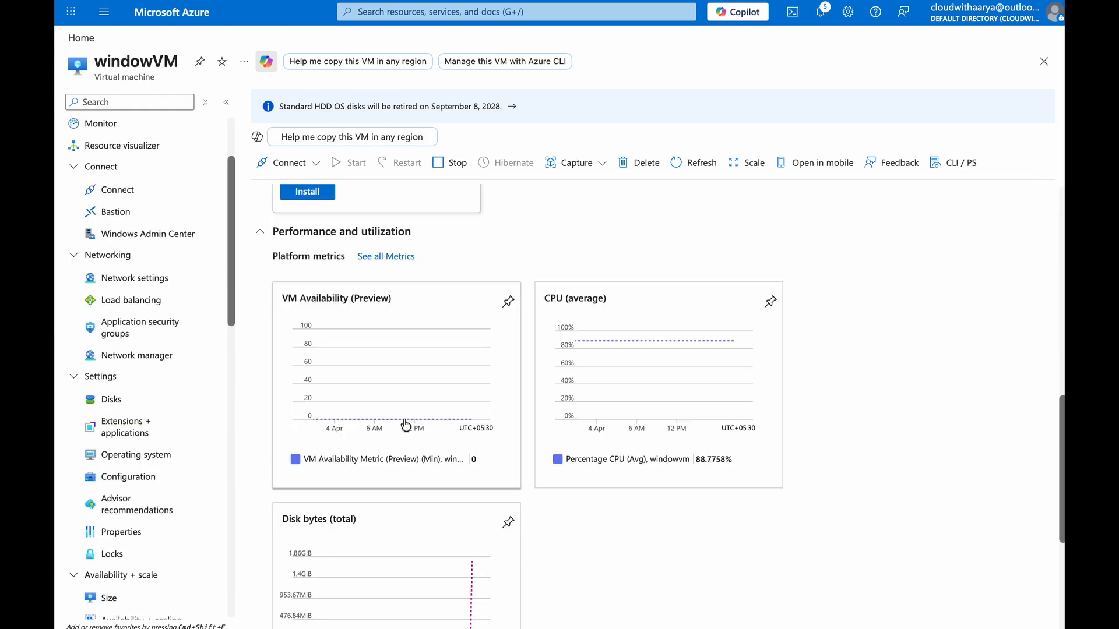
{"action": "left_click", "coordinate": [399, 258]}
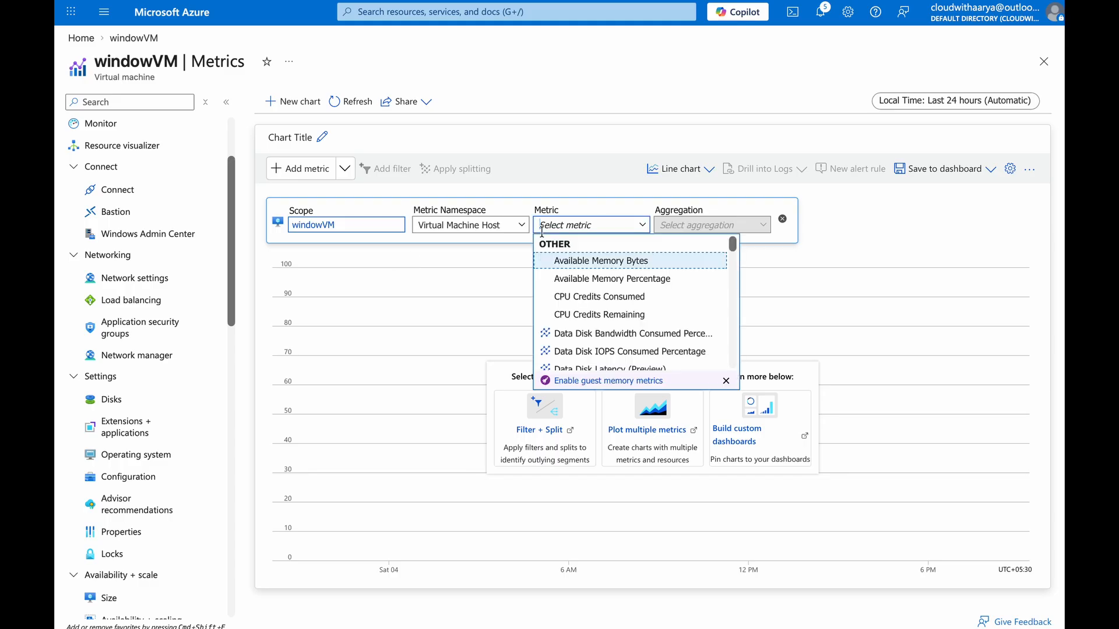
Search windowVM's host metrics for disk and browse the matching metrics
{"action": "type", "text": "disk"}
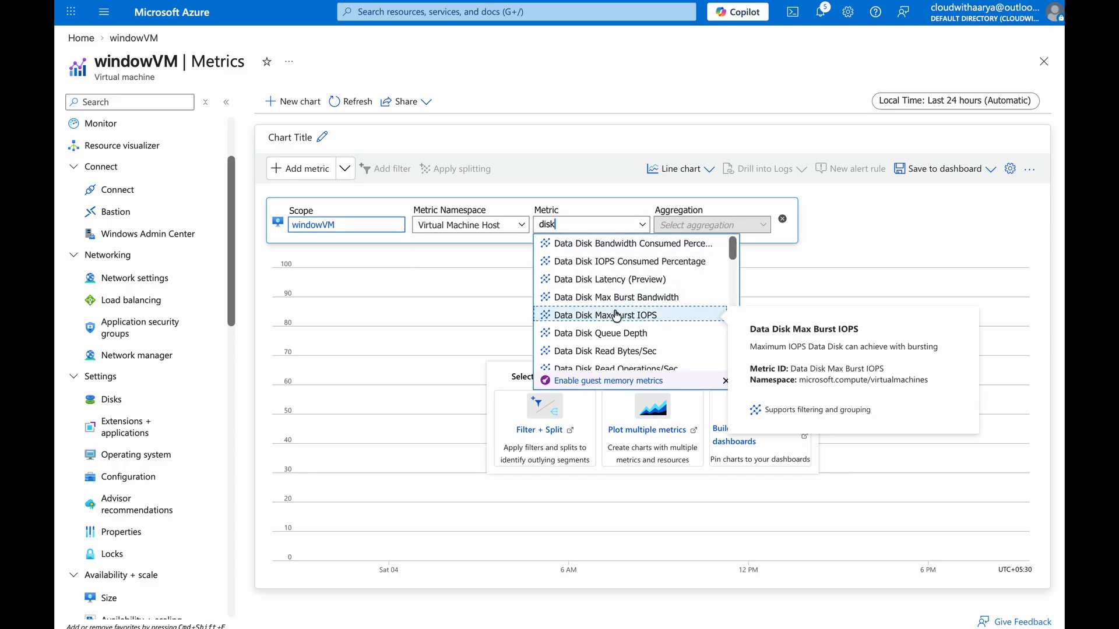
{"action": "scroll", "coordinate": [618, 315], "scroll_direction": "down", "scroll_amount": 5}
{"action": "scroll", "coordinate": [652, 310], "scroll_direction": "down", "scroll_amount": 5}
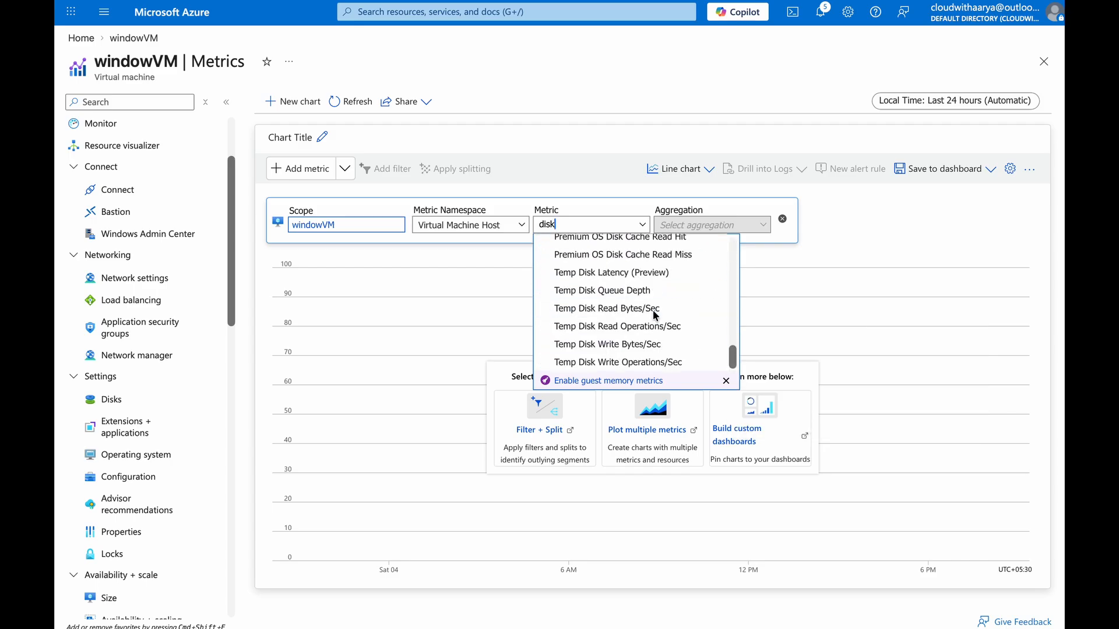
{"action": "scroll", "coordinate": [612, 280], "scroll_direction": "up", "scroll_amount": 10}
{"action": "scroll", "coordinate": [613, 279], "scroll_direction": "down", "scroll_amount": 3}
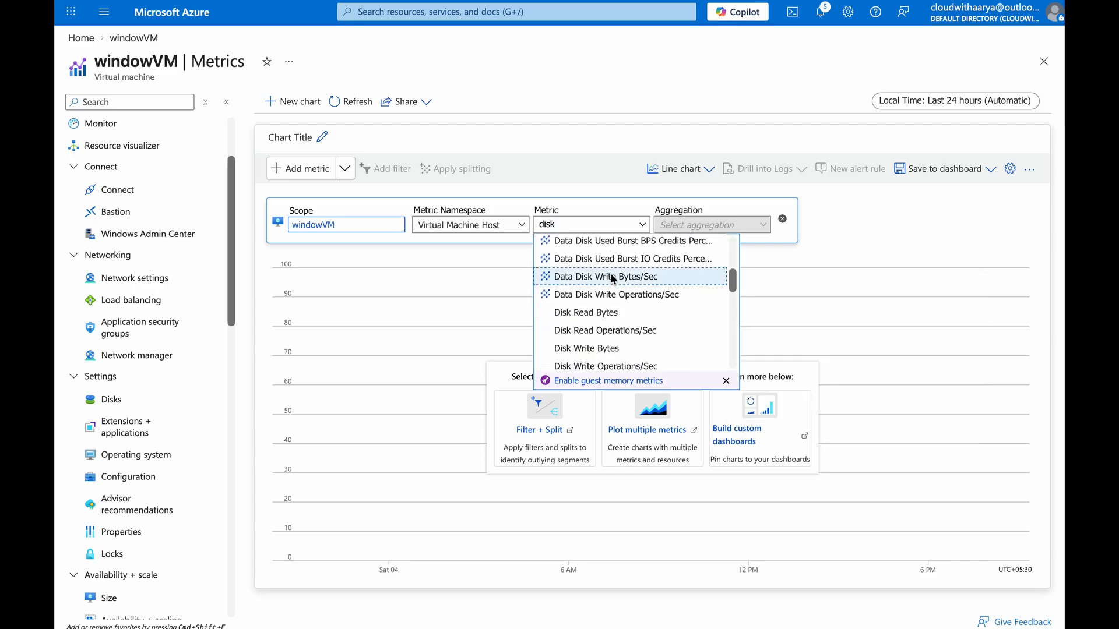
{"action": "scroll", "coordinate": [623, 306], "scroll_direction": "down", "scroll_amount": 4}
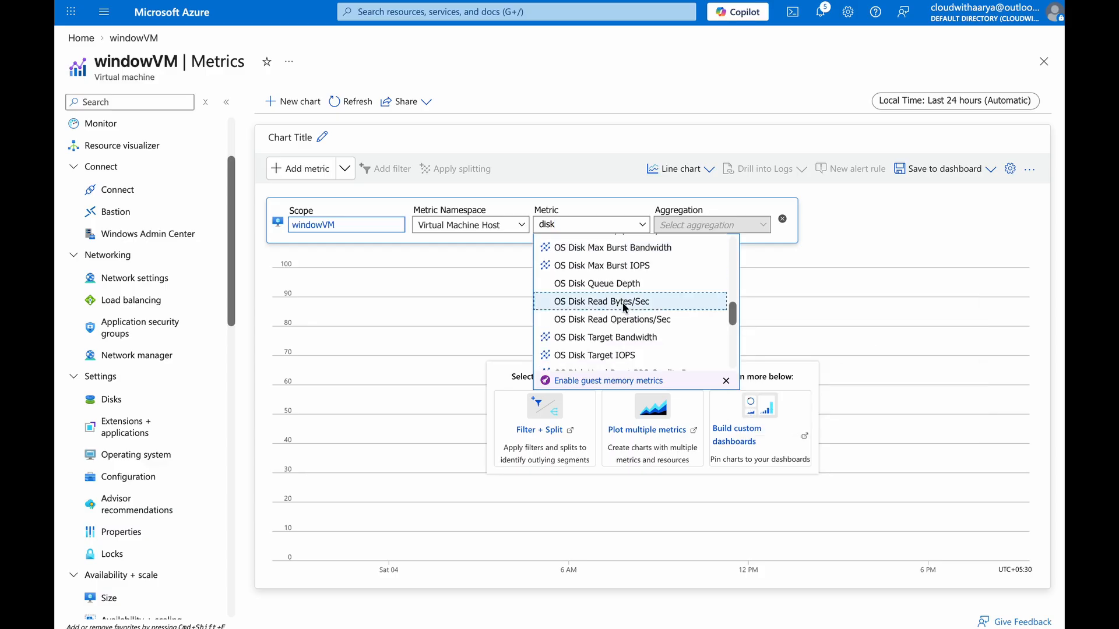
{"action": "scroll", "coordinate": [622, 304], "scroll_direction": "down", "scroll_amount": 1}
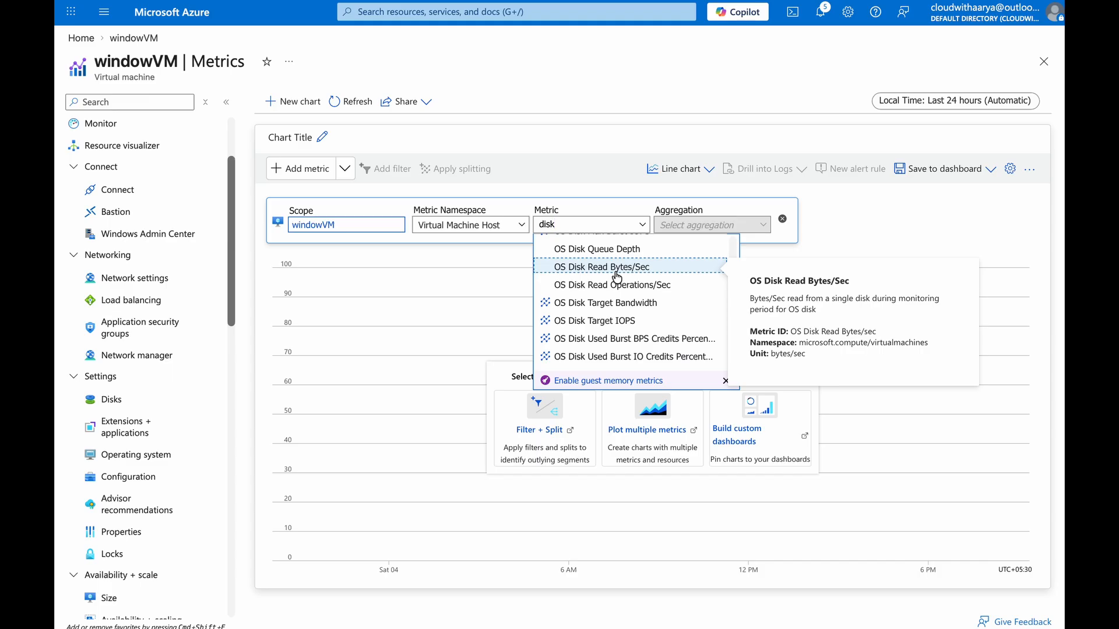
Chart the \LogicalDisk(C:)\% Free Space metric from the Virtual Machine Guest namespace
{"action": "left_click", "coordinate": [589, 104]}
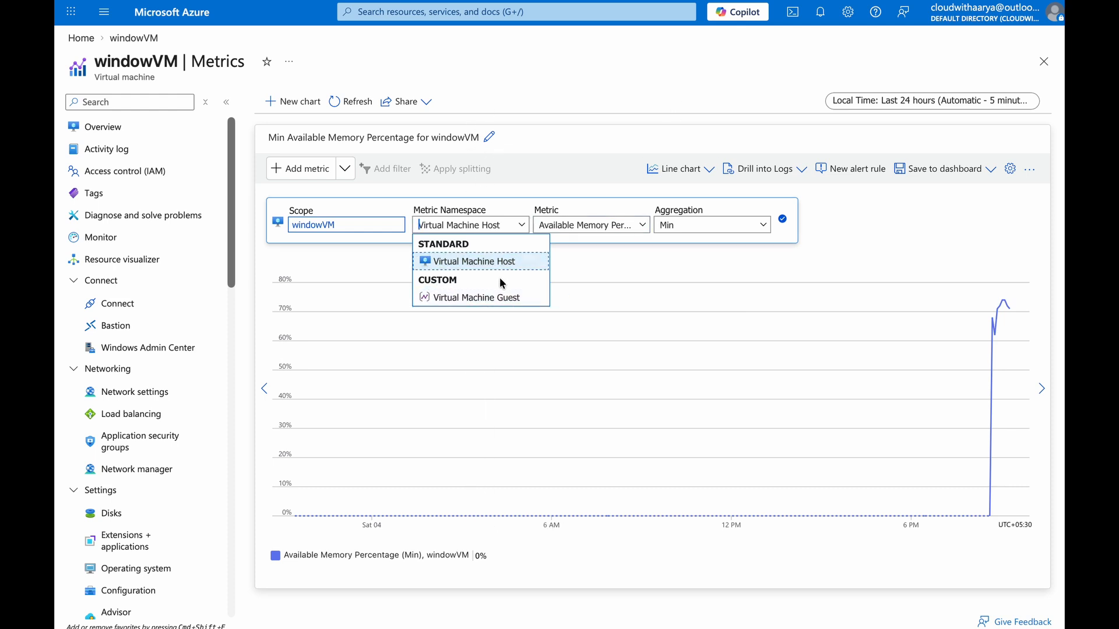
{"action": "left_click", "coordinate": [491, 299]}
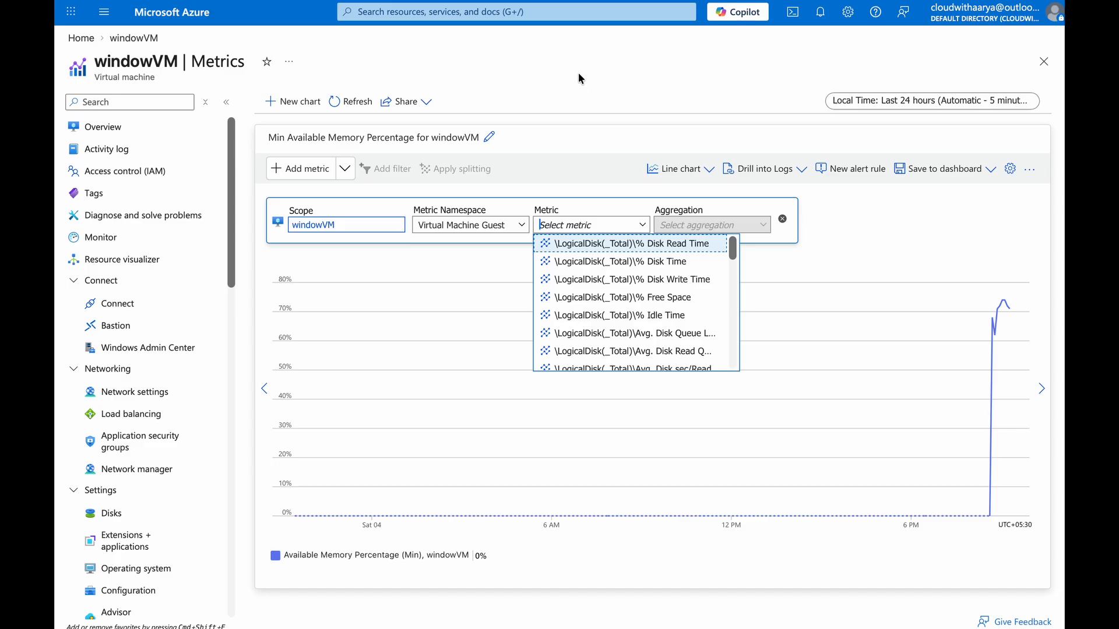
{"action": "left_click_drag", "start_coordinate": [732, 248], "coordinate": [727, 302]}
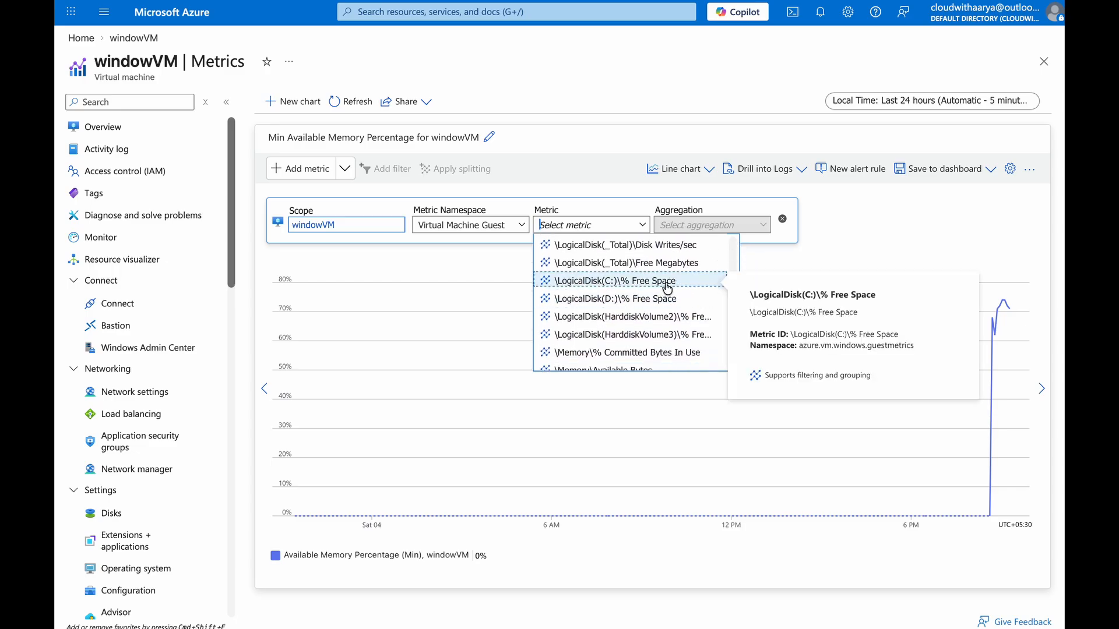
{"action": "left_click", "coordinate": [613, 282]}
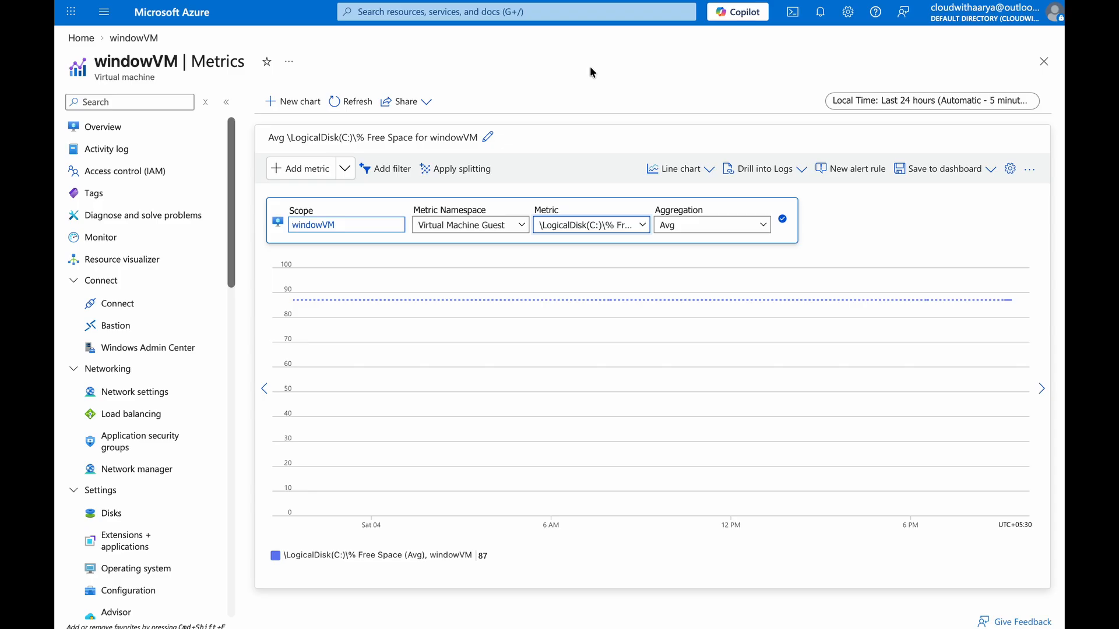
Browse the other guest metrics available for windowVM
{"action": "left_click", "coordinate": [591, 225]}
{"action": "scroll", "coordinate": [578, 292], "scroll_direction": "down", "scroll_amount": 3}
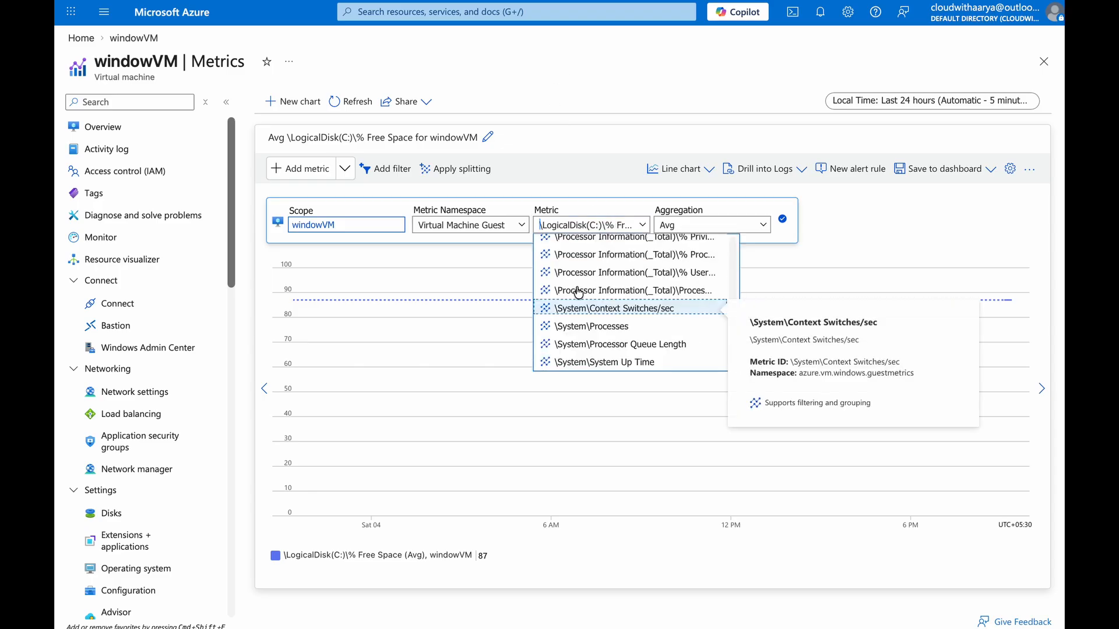
{"action": "left_click", "coordinate": [649, 90]}
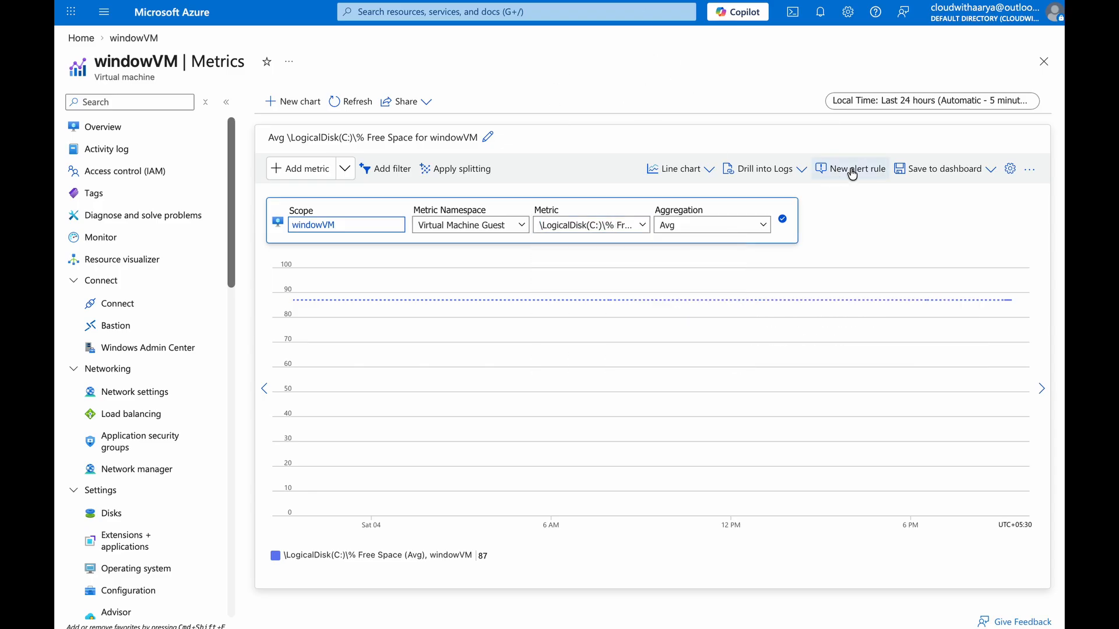
Open a new alert rule for the C: free space metric, then return to Metrics
{"action": "left_click", "coordinate": [851, 172]}
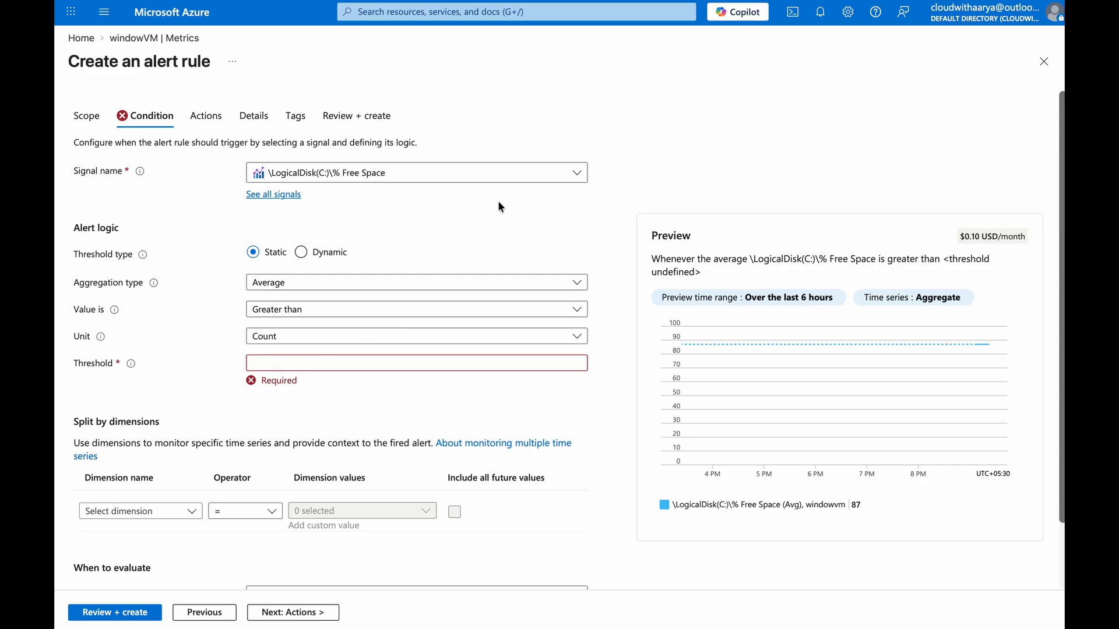
{"action": "left_click", "coordinate": [154, 38]}
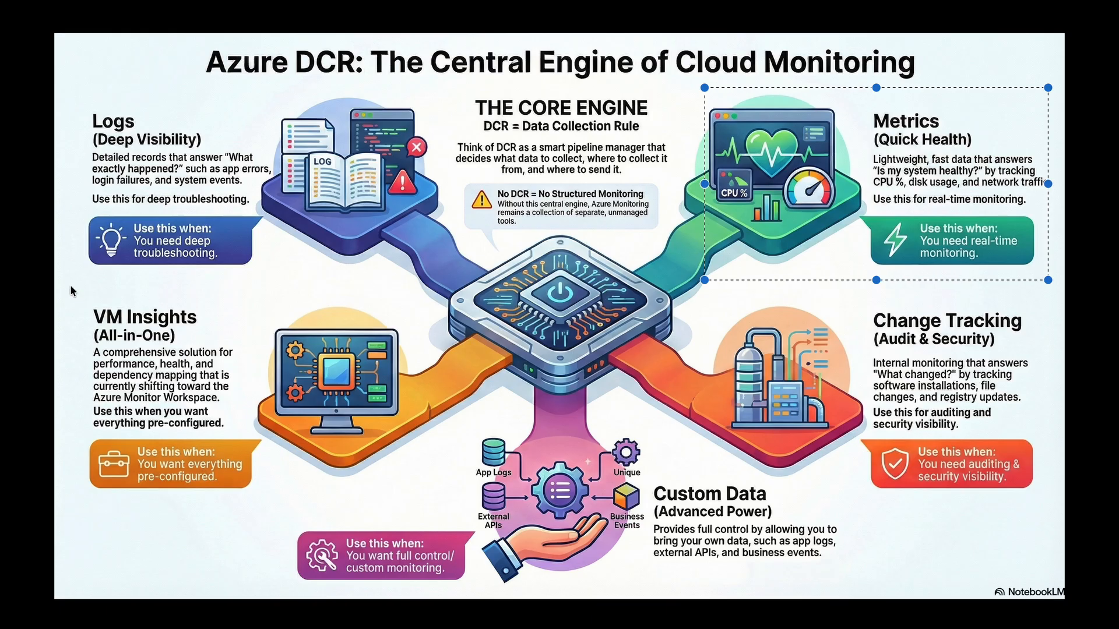
{"action": "left_click", "coordinate": [73, 288]}
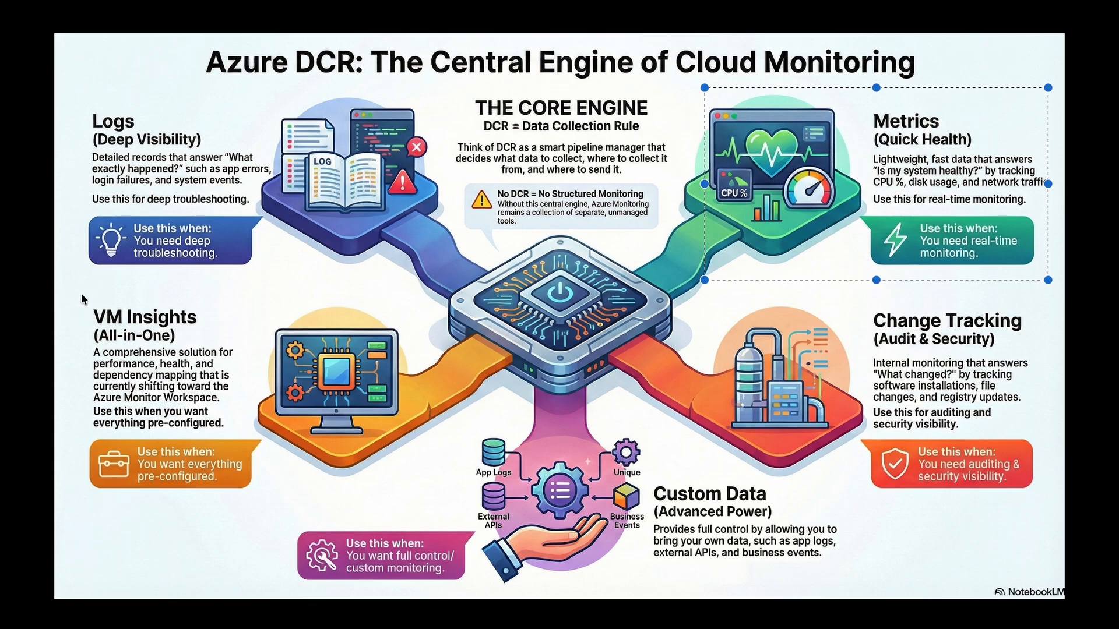
{"action": "left_click_drag", "start_coordinate": [72, 288], "coordinate": [422, 499]}
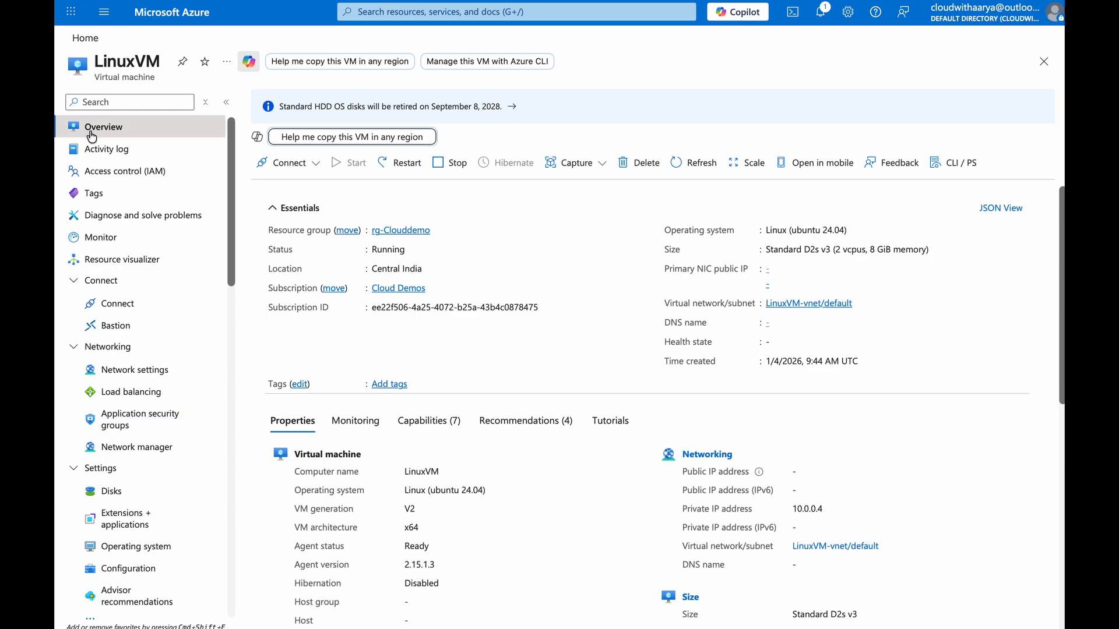
Open LinuxVM's Monitor page and review its CPU, memory, network and disk metric charts
{"action": "scroll", "coordinate": [120, 431], "scroll_direction": "down", "scroll_amount": 15}
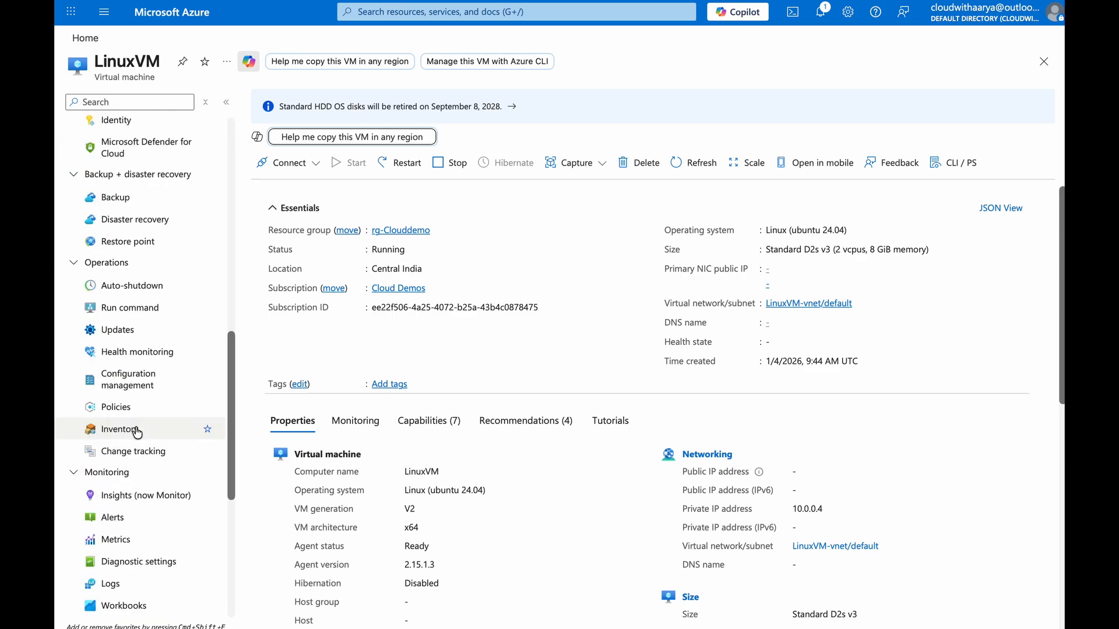
{"action": "scroll", "coordinate": [122, 340], "scroll_direction": "up", "scroll_amount": 1}
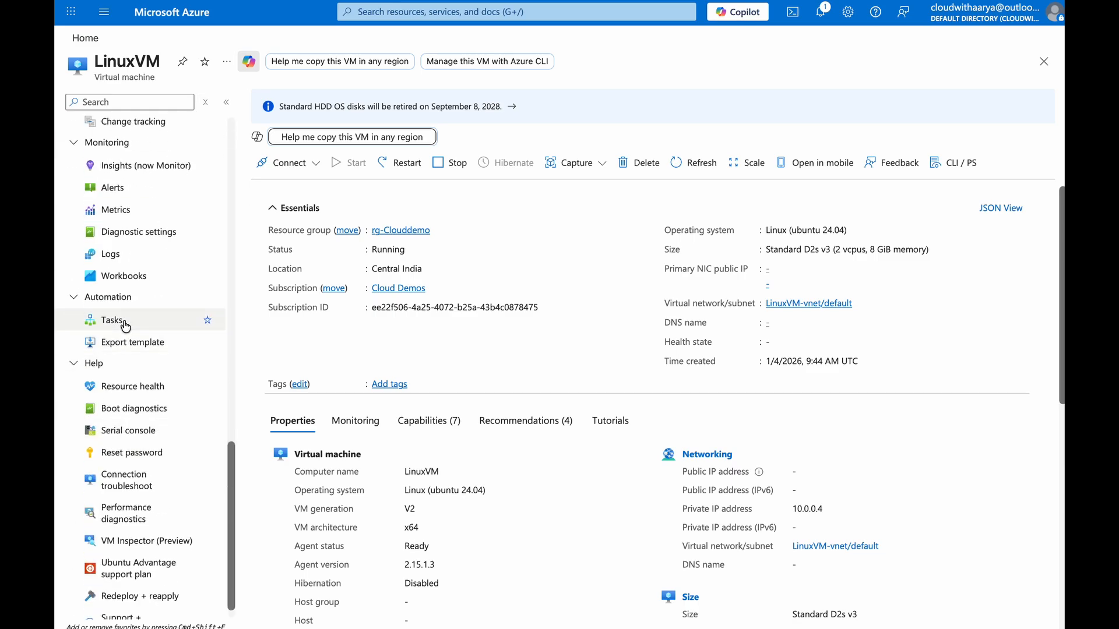
{"action": "left_click", "coordinate": [129, 167]}
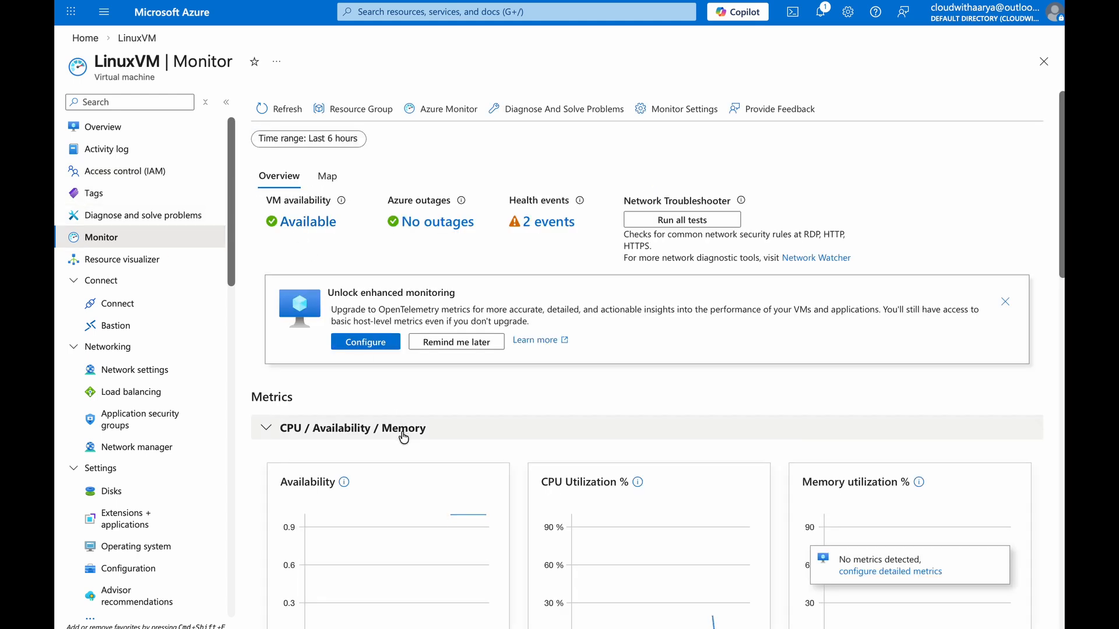
{"action": "scroll", "coordinate": [653, 415], "scroll_direction": "down", "scroll_amount": 5}
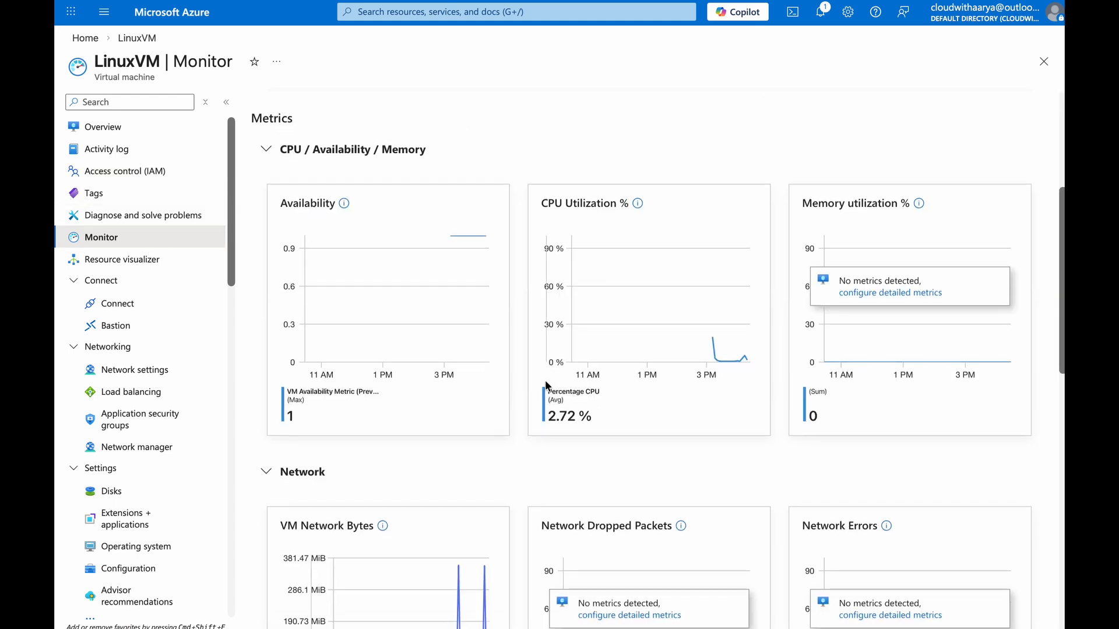
{"action": "scroll", "coordinate": [651, 408], "scroll_direction": "down", "scroll_amount": 2}
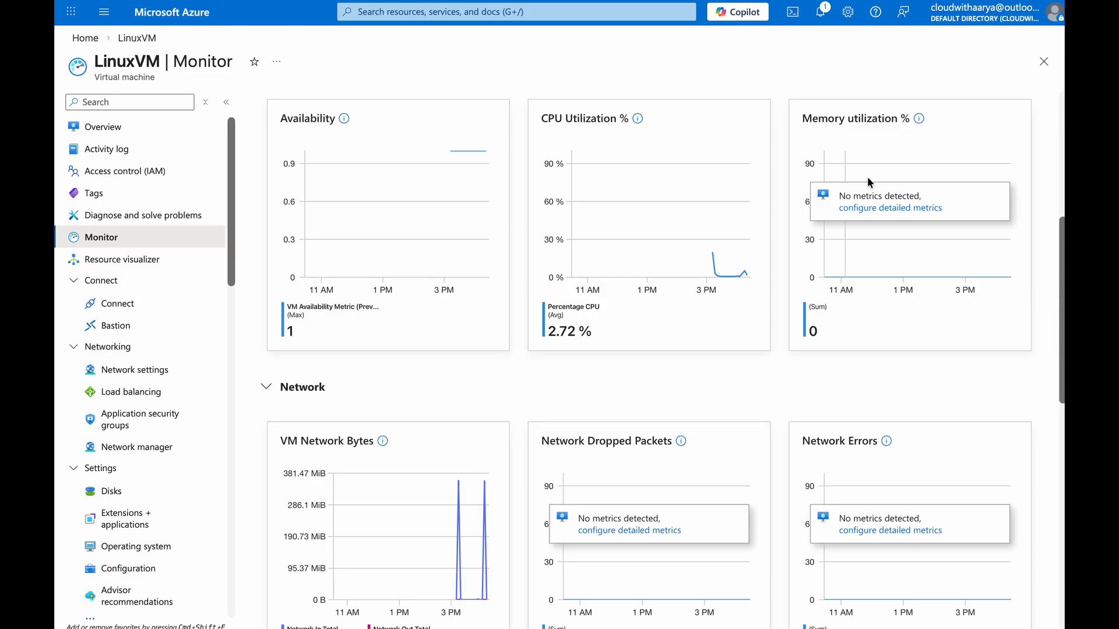
{"action": "scroll", "coordinate": [605, 257], "scroll_direction": "down", "scroll_amount": 3}
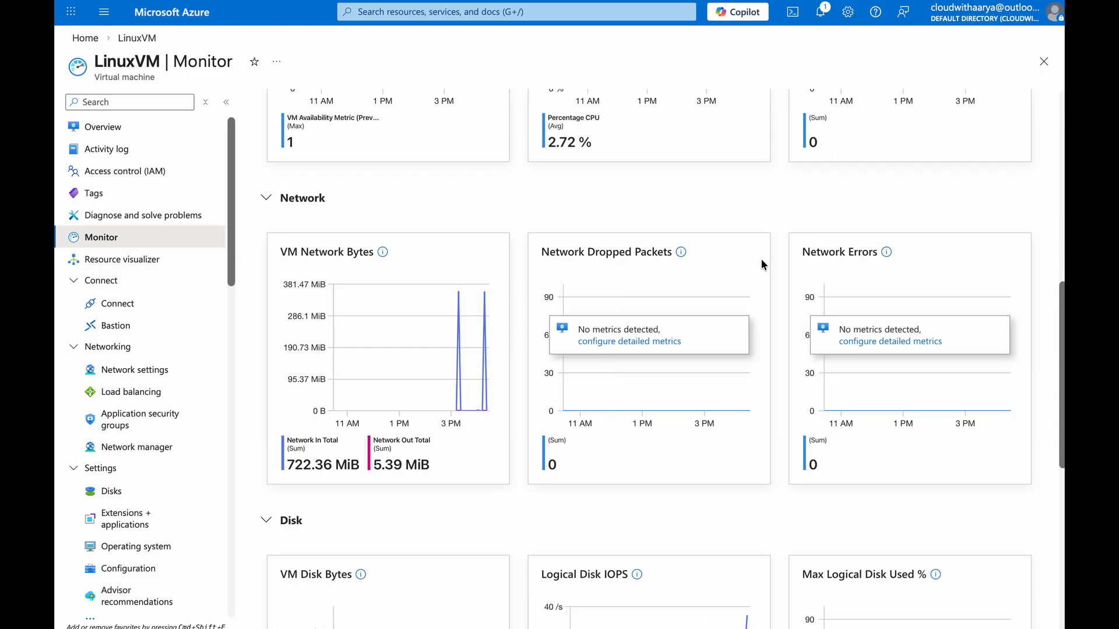
{"action": "scroll", "coordinate": [630, 297], "scroll_direction": "down", "scroll_amount": 7}
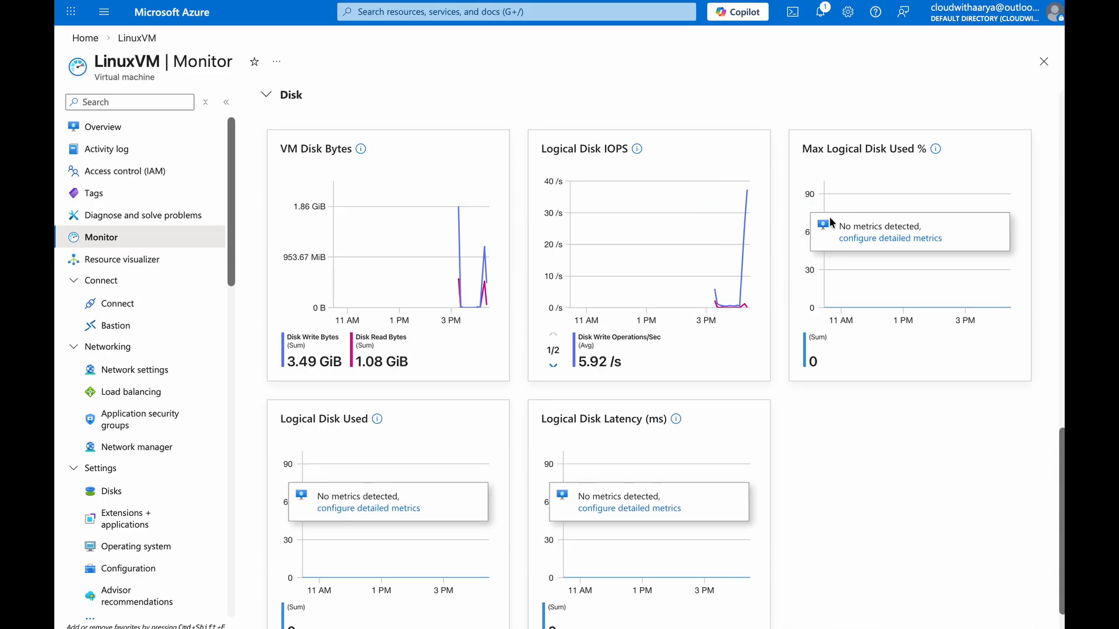
{"action": "scroll", "coordinate": [641, 407], "scroll_direction": "down", "scroll_amount": 1}
{"action": "scroll", "coordinate": [858, 380], "scroll_direction": "up", "scroll_amount": 12}
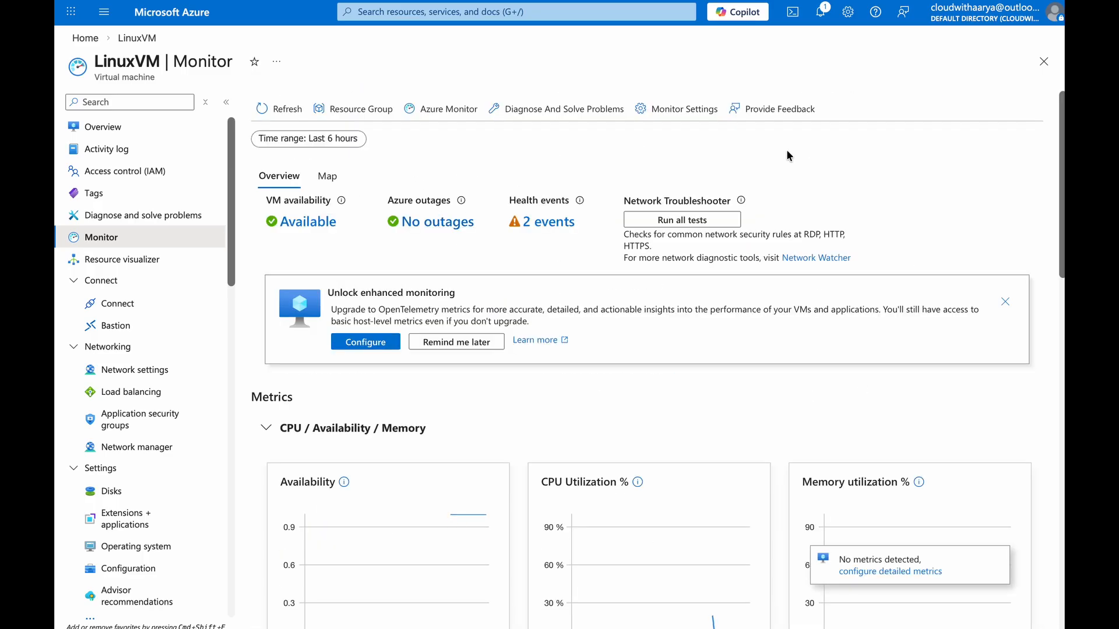
Open LinuxVM's monitor settings and disable the OpenTelemetry metrics option
{"action": "left_click", "coordinate": [714, 117]}
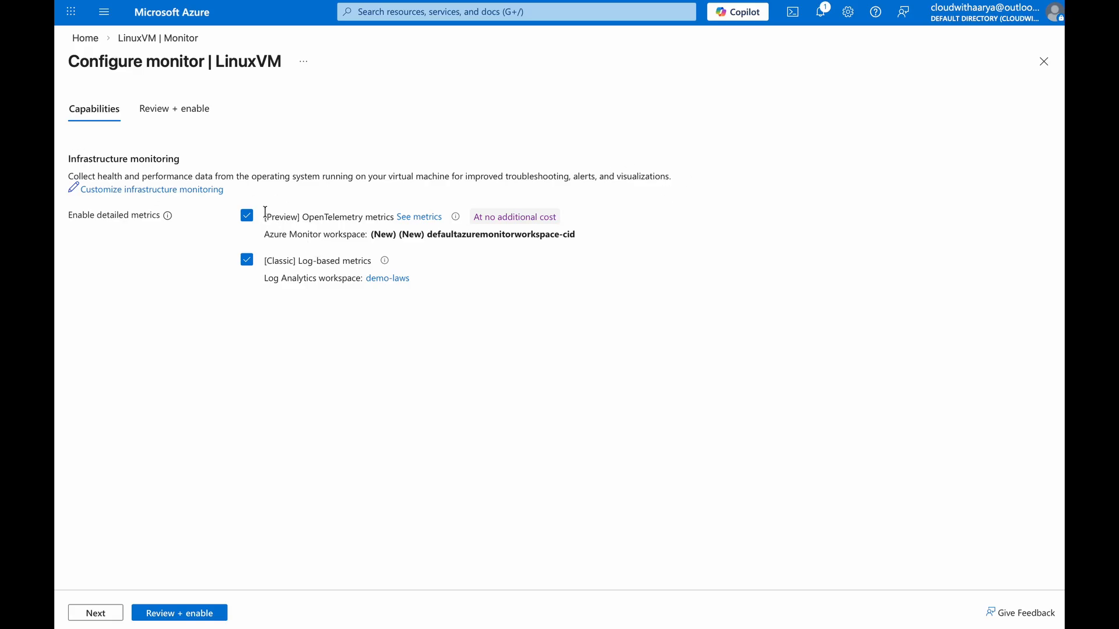
{"action": "left_click_drag", "start_coordinate": [265, 212], "coordinate": [370, 229]}
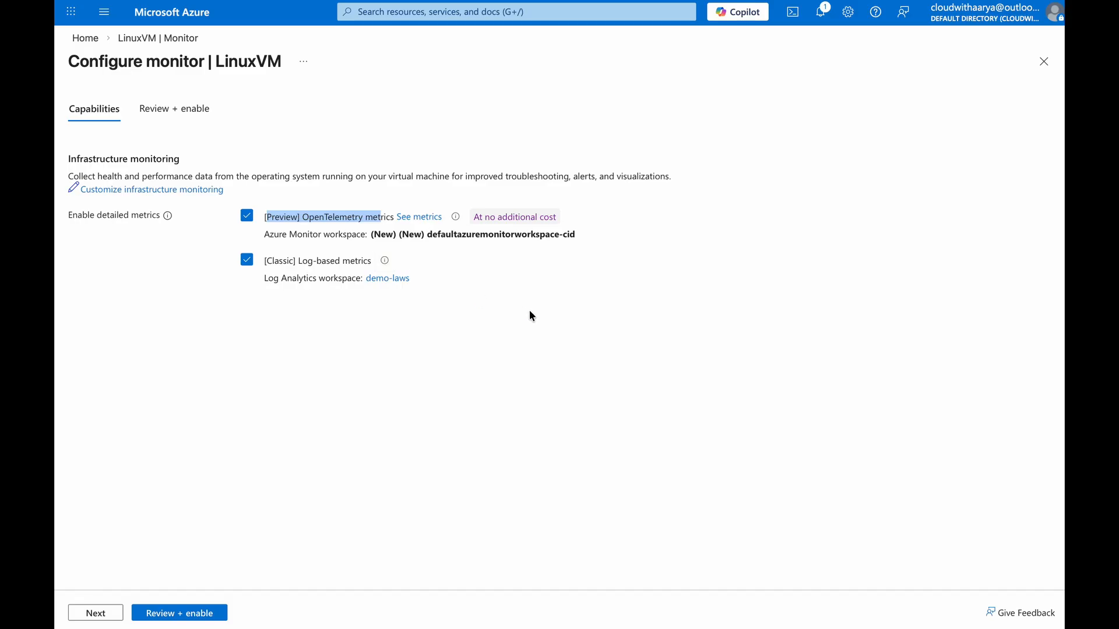
{"action": "left_click", "coordinate": [246, 215]}
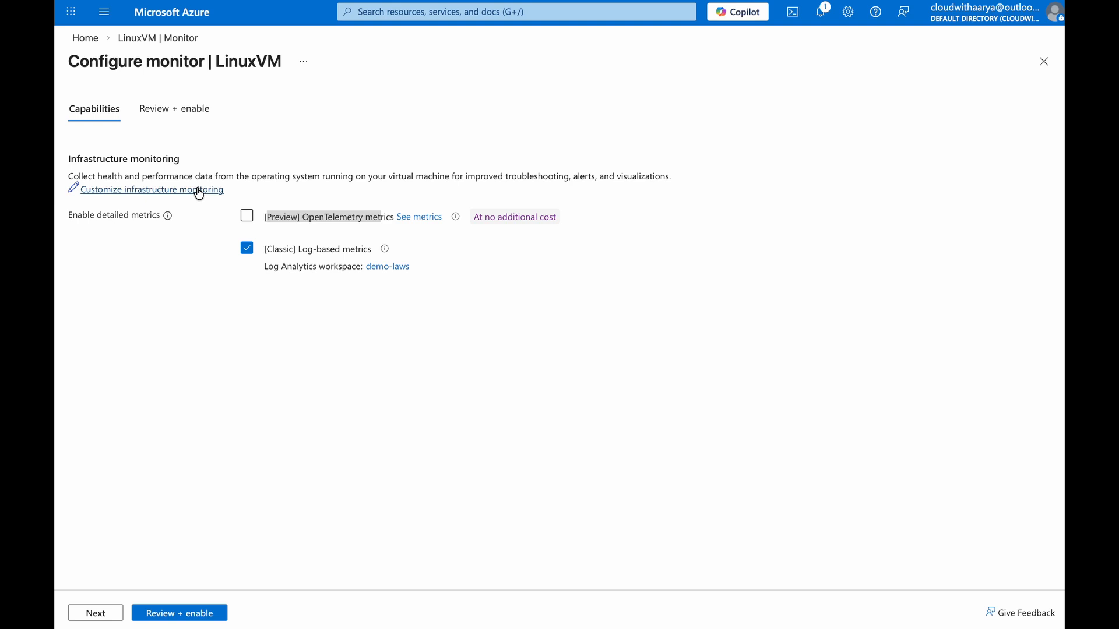
Customize infrastructure monitoring, keeping log-based metrics with demo-laws as the Log Analytics workspace
{"action": "left_click", "coordinate": [118, 190]}
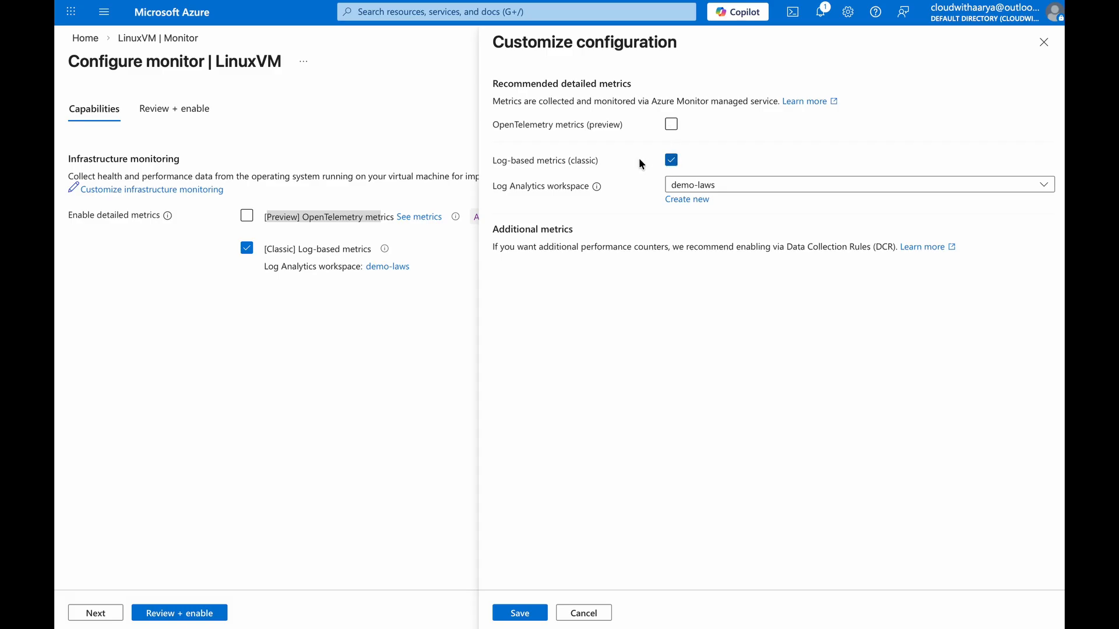
{"action": "double_click", "coordinate": [578, 160]}
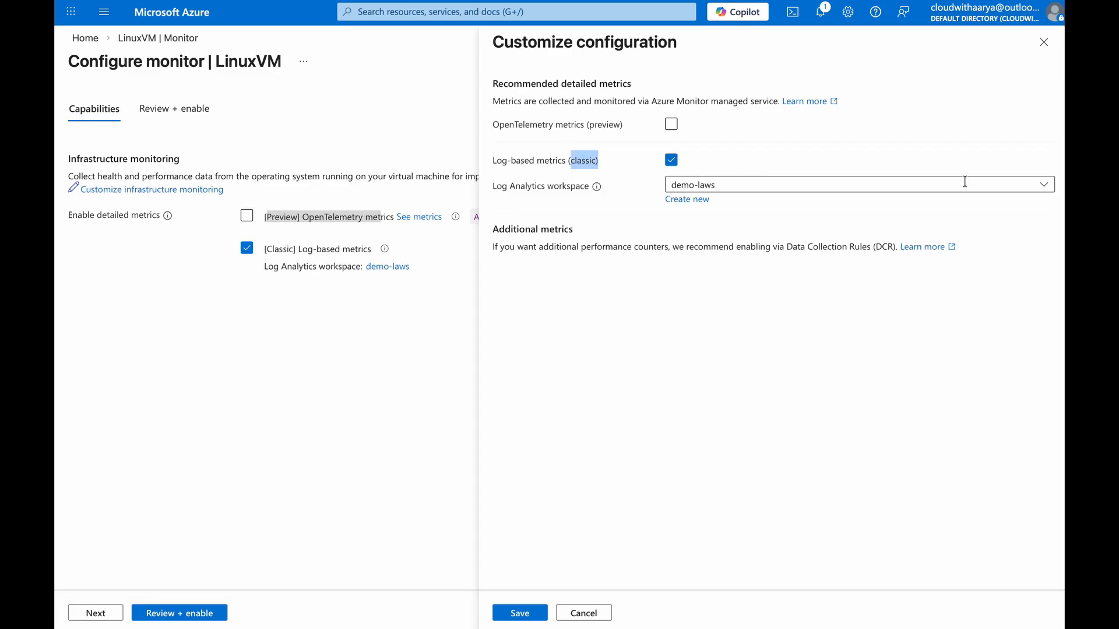
{"action": "left_click", "coordinate": [1043, 184]}
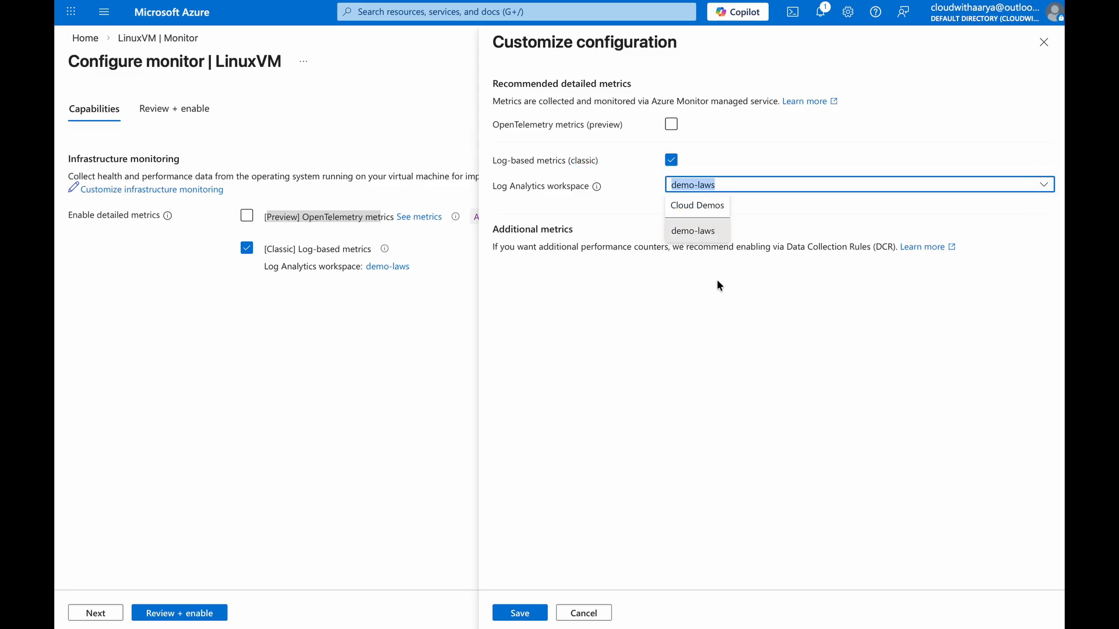
{"action": "left_click", "coordinate": [690, 233]}
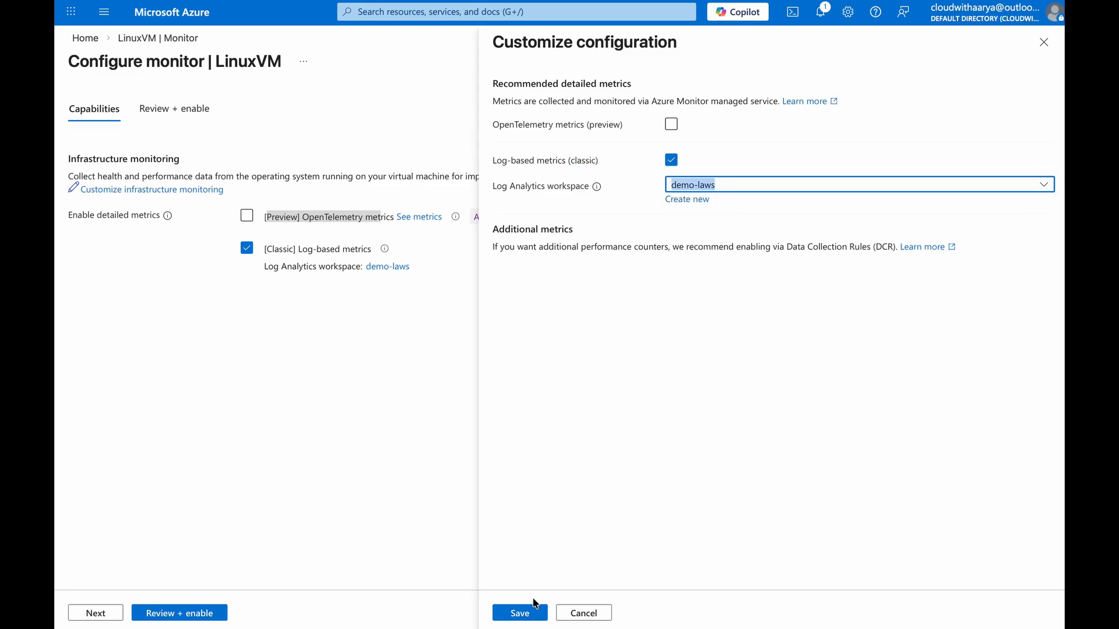
Save the customized monitoring configuration, review it, and enable detailed monitoring for LinuxVM
{"action": "left_click", "coordinate": [520, 612]}
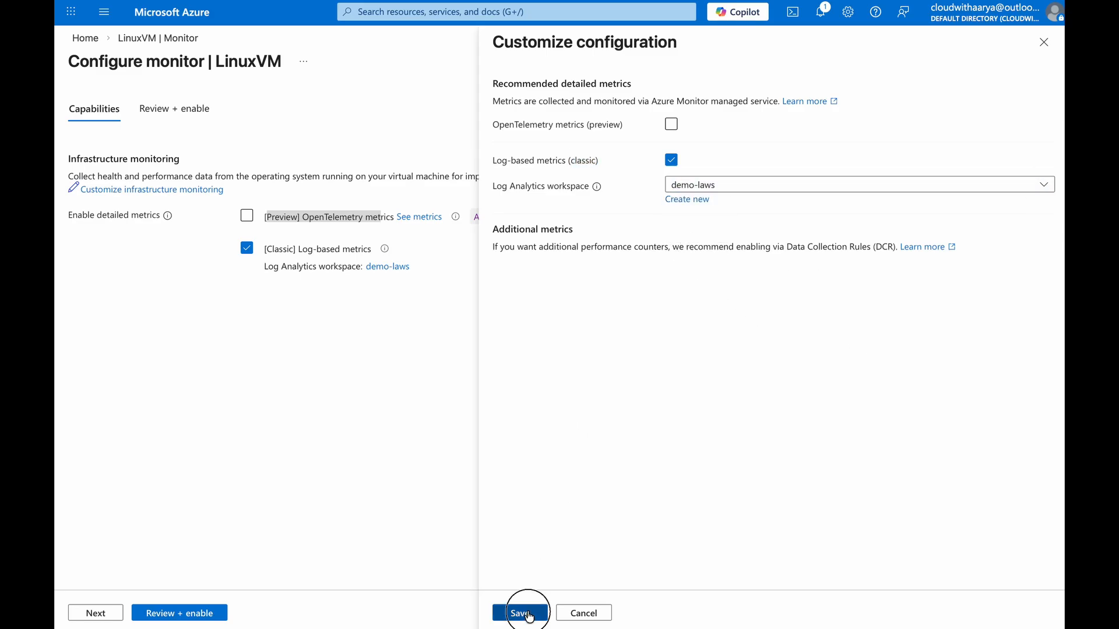
{"action": "left_click", "coordinate": [168, 613]}
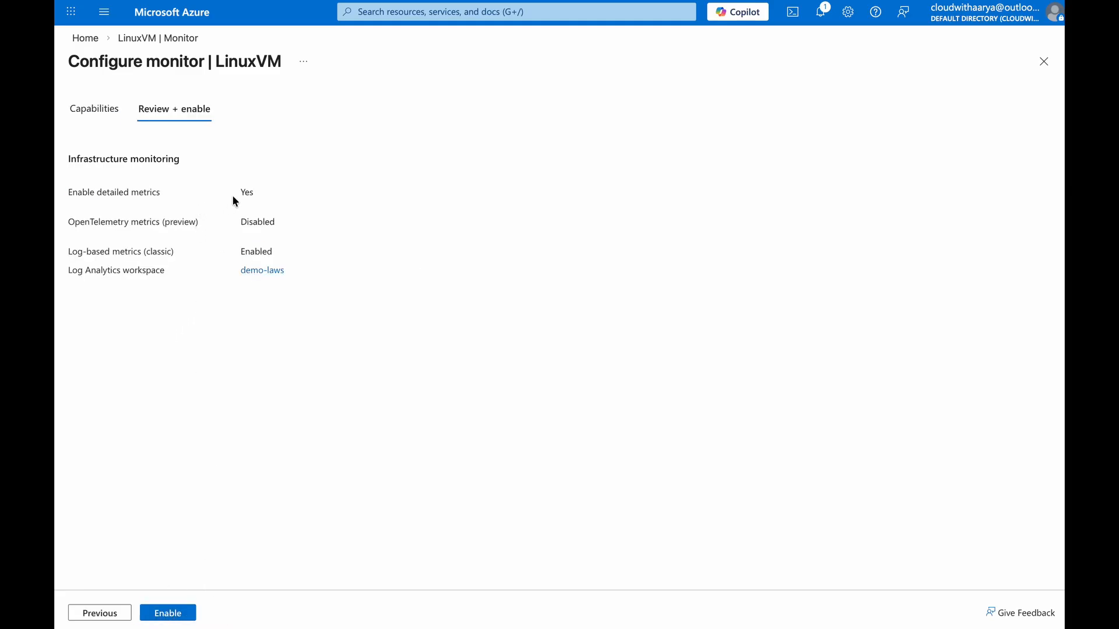
{"action": "left_click", "coordinate": [168, 613]}
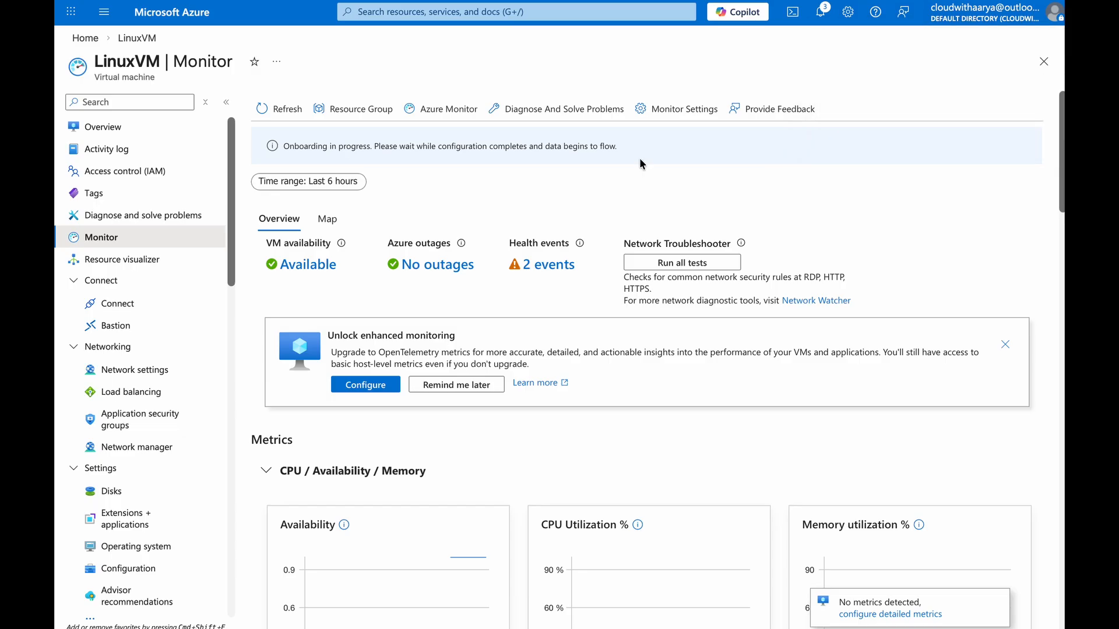
Inspect the onboarding deployment's details and its CreateVMLogsDCRA sub-deployment from the notifications
{"action": "left_click", "coordinate": [820, 12]}
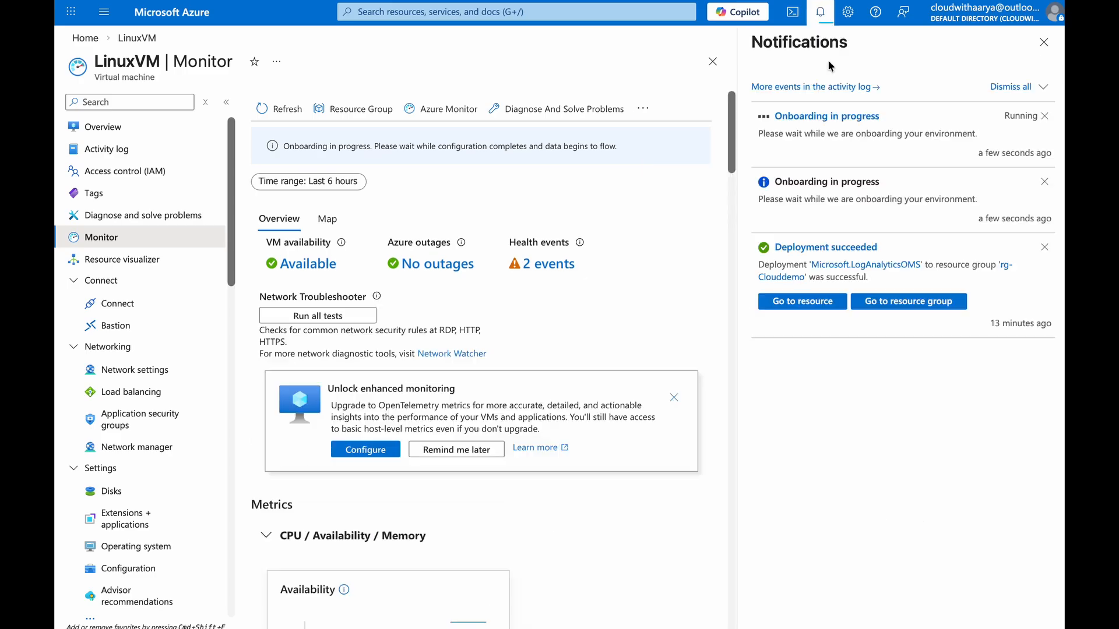
{"action": "left_click", "coordinate": [839, 119]}
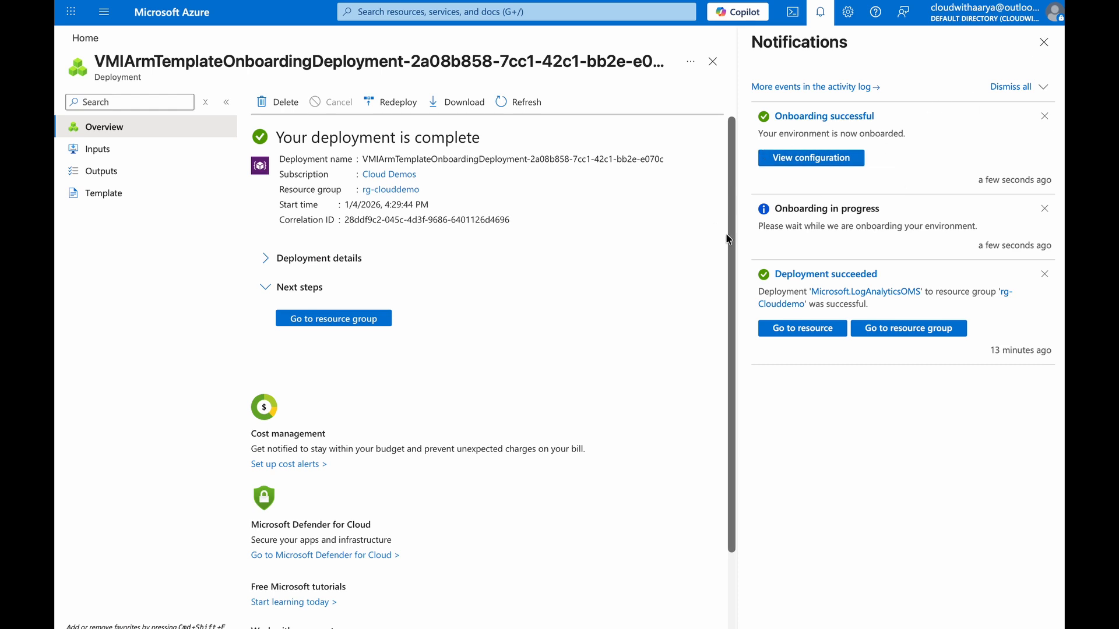
{"action": "left_click", "coordinate": [269, 261]}
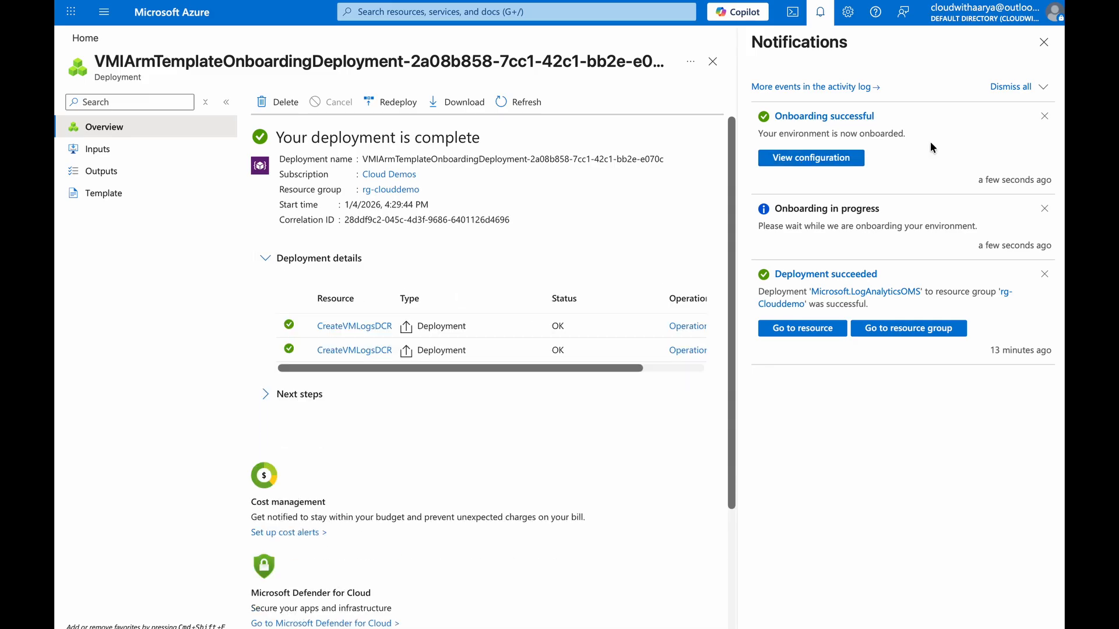
{"action": "left_click", "coordinate": [1044, 42]}
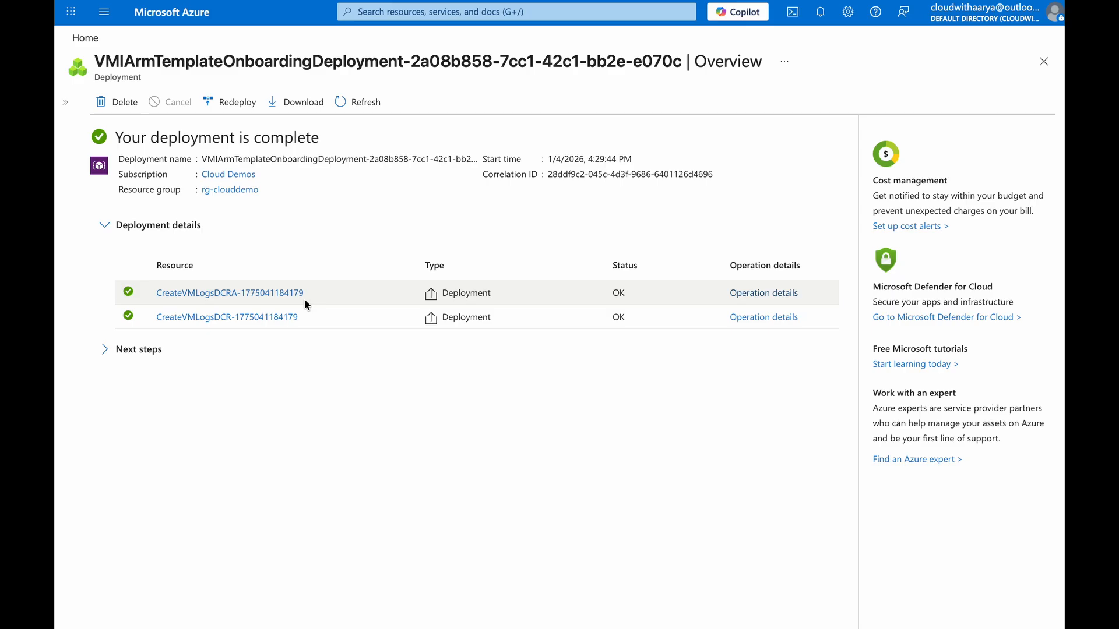
{"action": "left_click", "coordinate": [285, 299]}
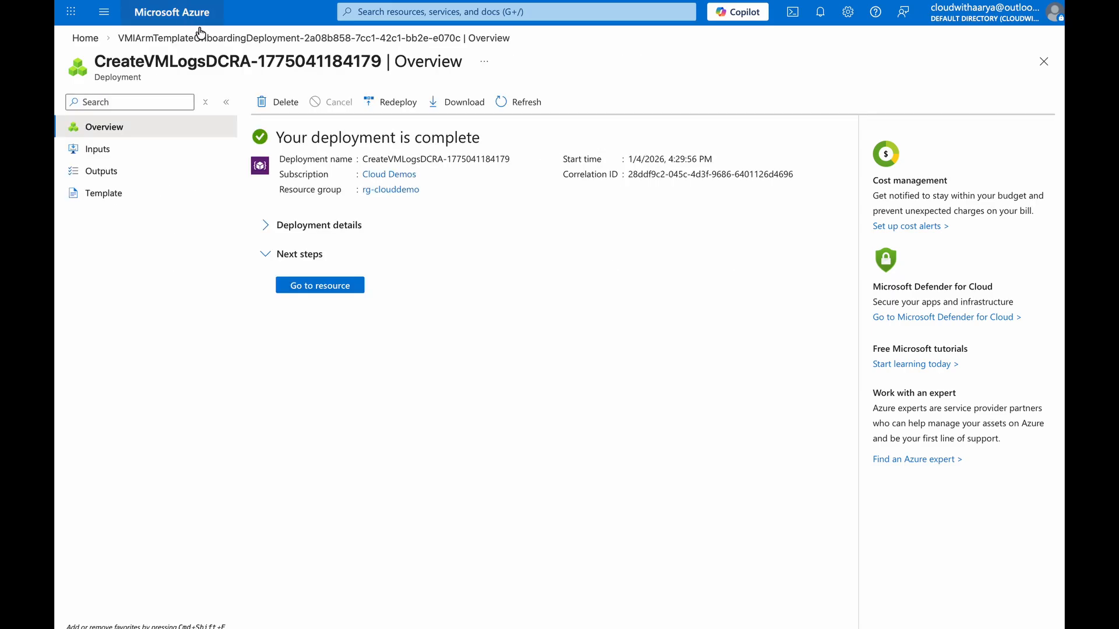
Examine the MSVMI-centralindia-linuxvm data collection rule's resources, Performance Counters data source and its destination
{"action": "left_click", "coordinate": [186, 14]}
{"action": "left_click", "coordinate": [378, 98]}
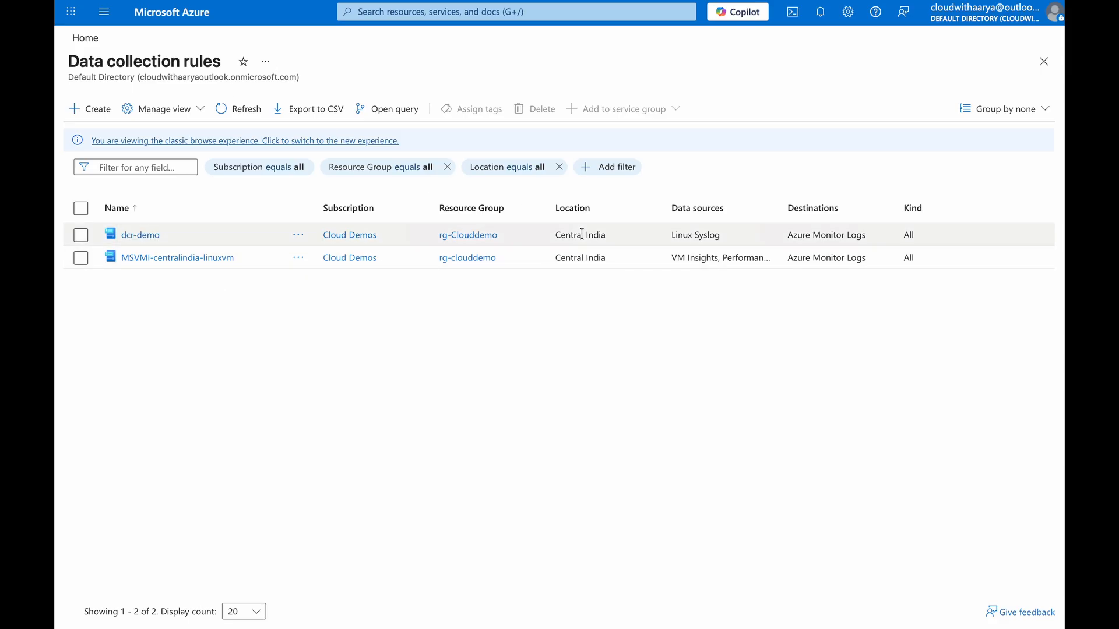
{"action": "left_click_drag", "start_coordinate": [777, 204], "coordinate": [874, 209]}
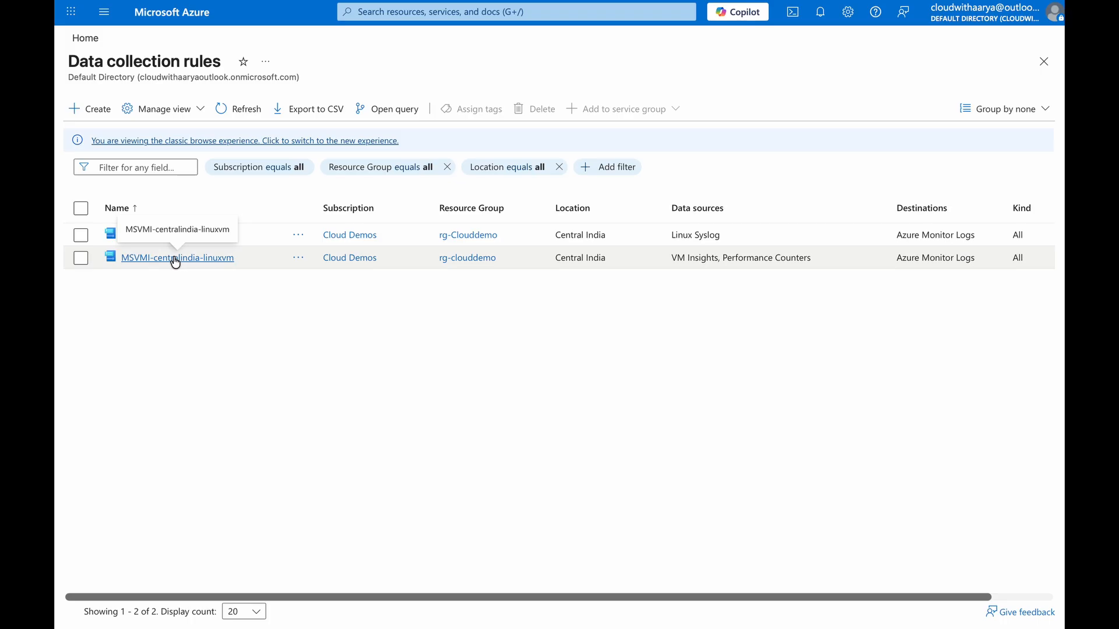
{"action": "left_click", "coordinate": [205, 259]}
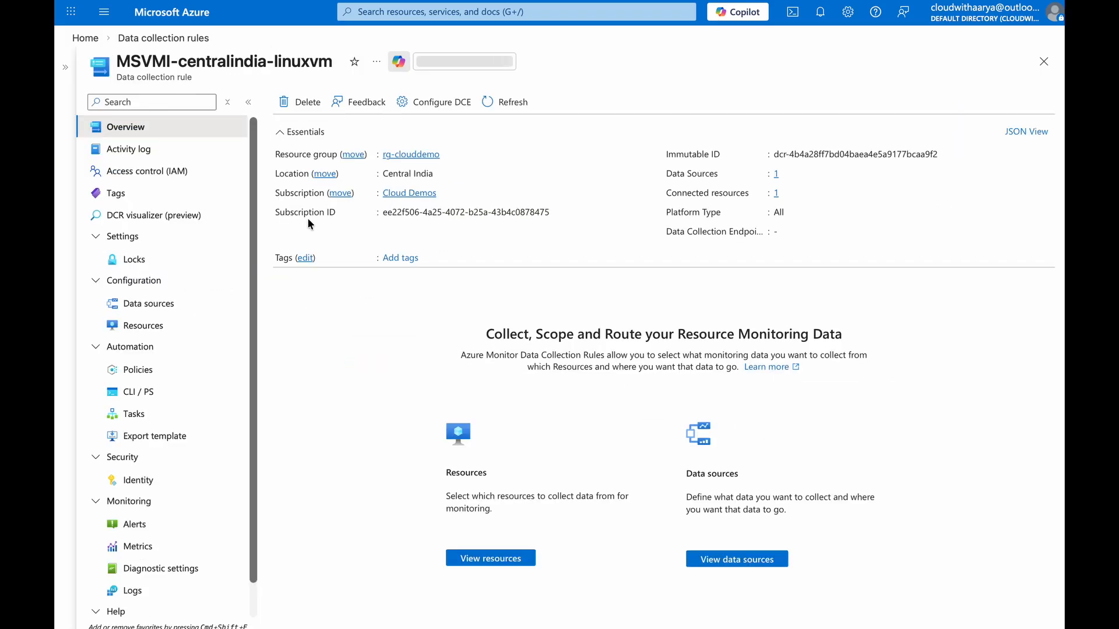
{"action": "left_click", "coordinate": [187, 324]}
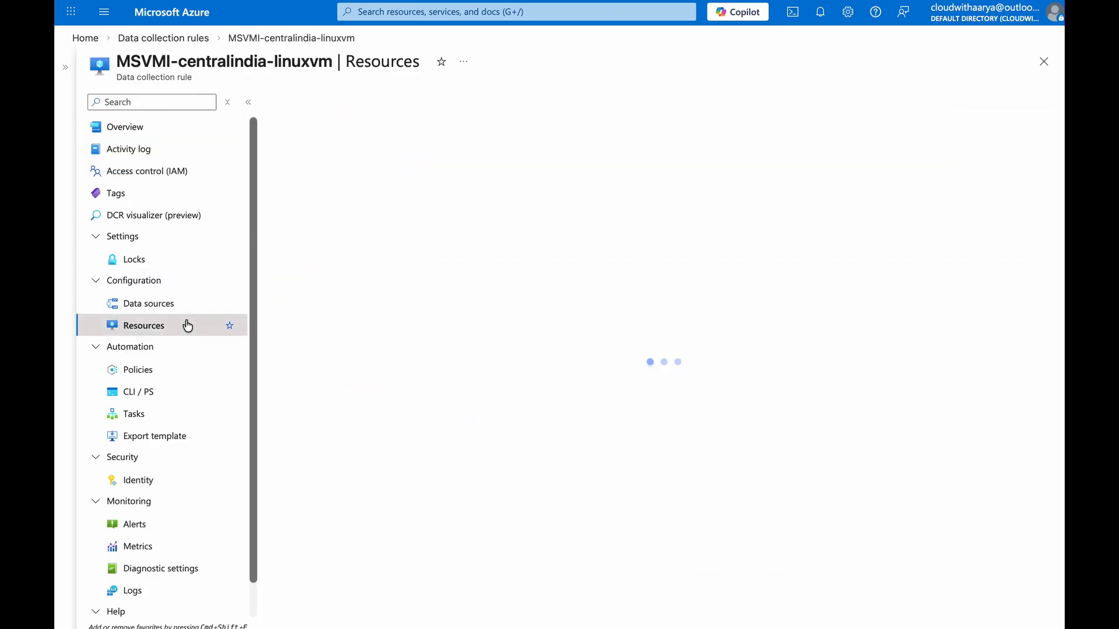
{"action": "left_click", "coordinate": [157, 308]}
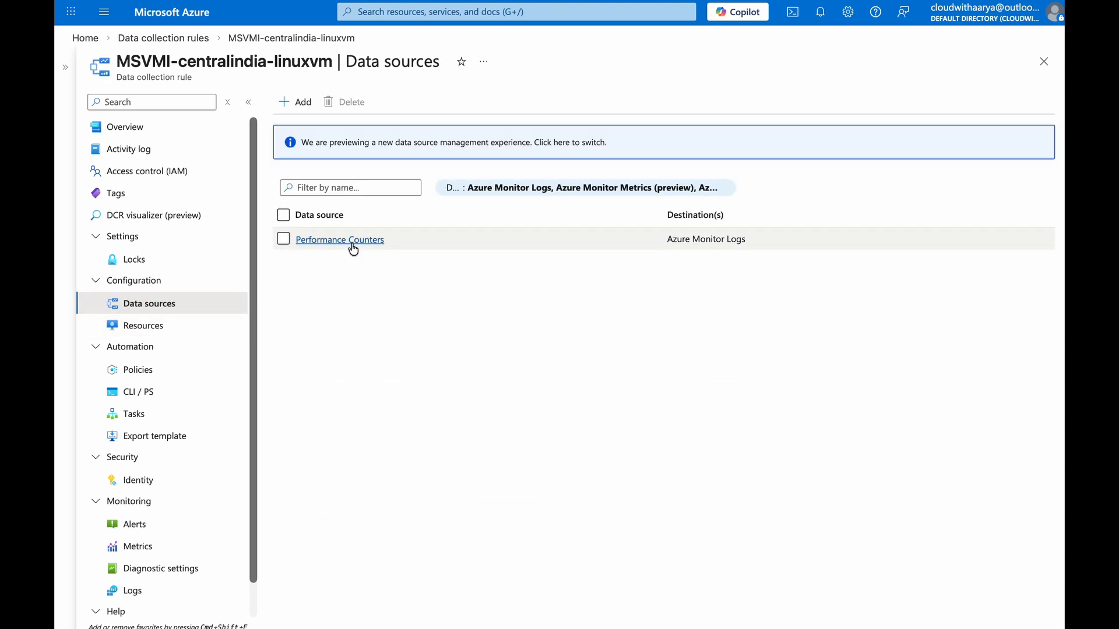
{"action": "left_click", "coordinate": [352, 244]}
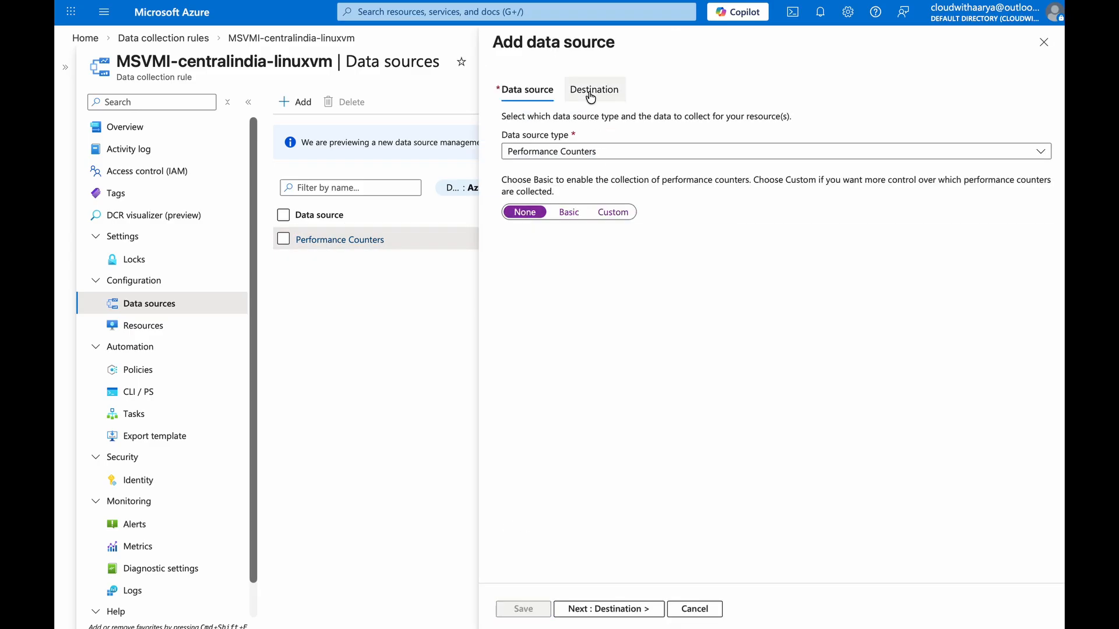
{"action": "left_click", "coordinate": [591, 93]}
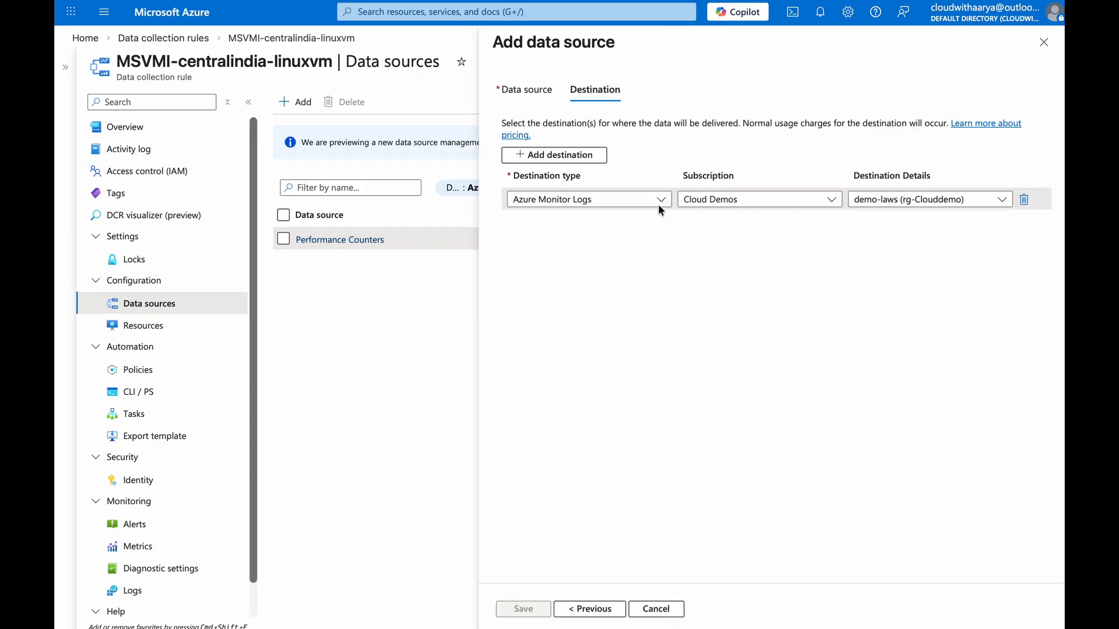
{"action": "left_click", "coordinate": [643, 602]}
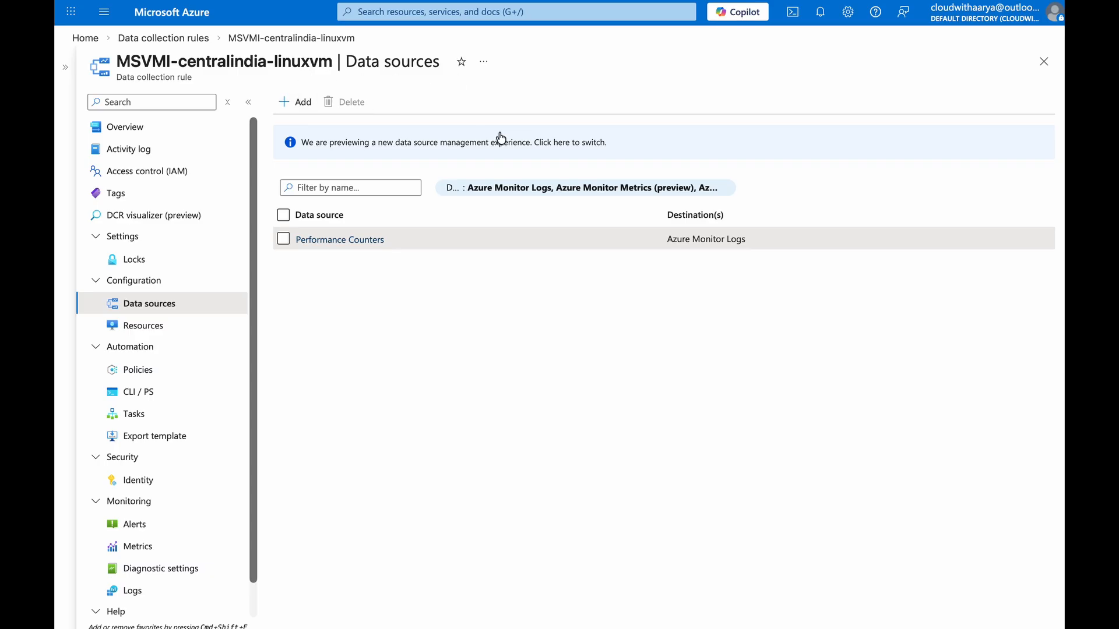
Open LinuxVM's Monitor insights and review the performance charts and the Map view
{"action": "left_click", "coordinate": [187, 38]}
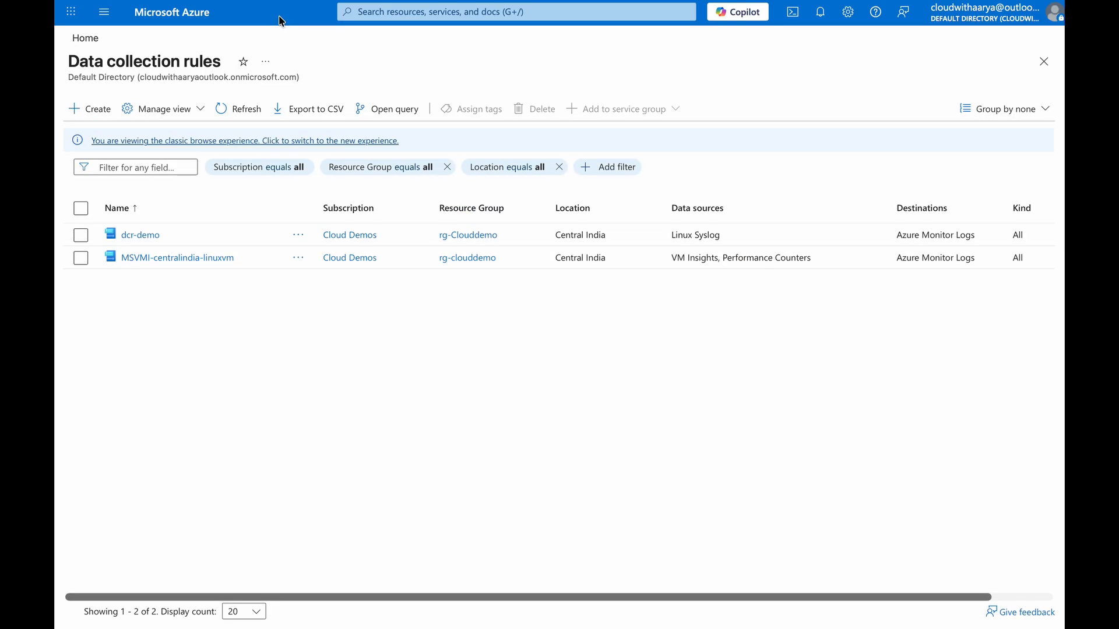
{"action": "left_click", "coordinate": [178, 17]}
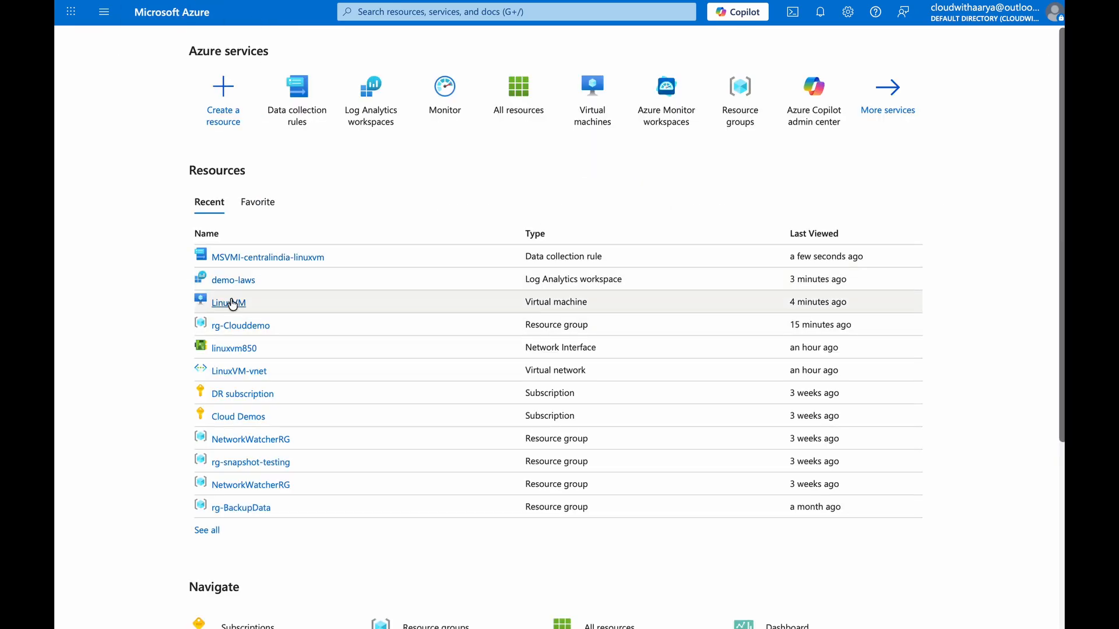
{"action": "left_click", "coordinate": [271, 299]}
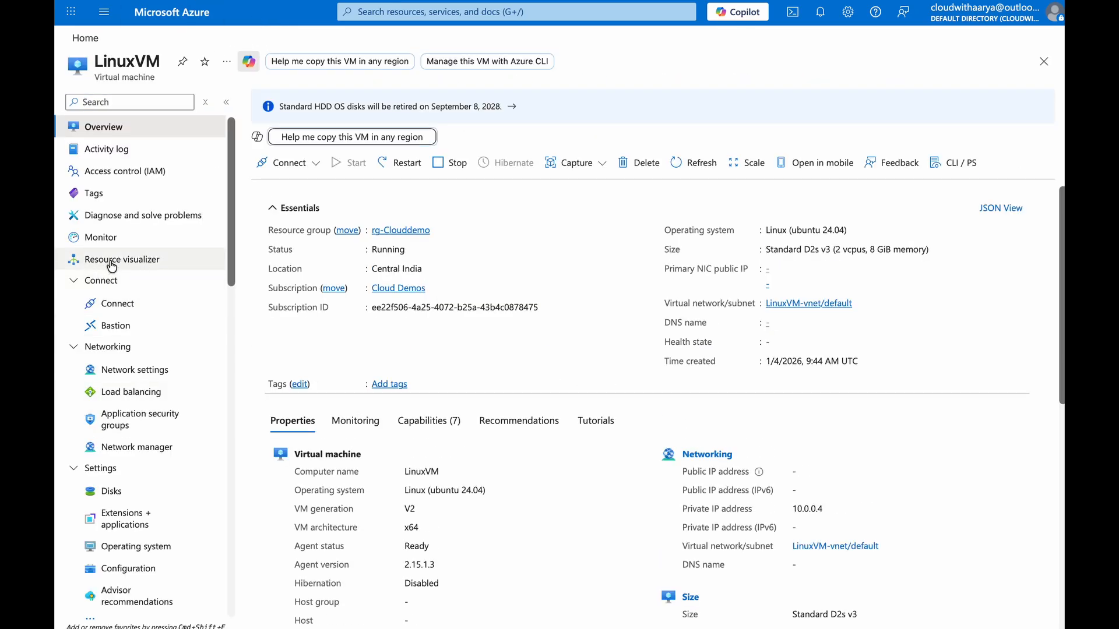
{"action": "left_click", "coordinate": [100, 237]}
{"action": "scroll", "coordinate": [412, 332], "scroll_direction": "down", "scroll_amount": 5}
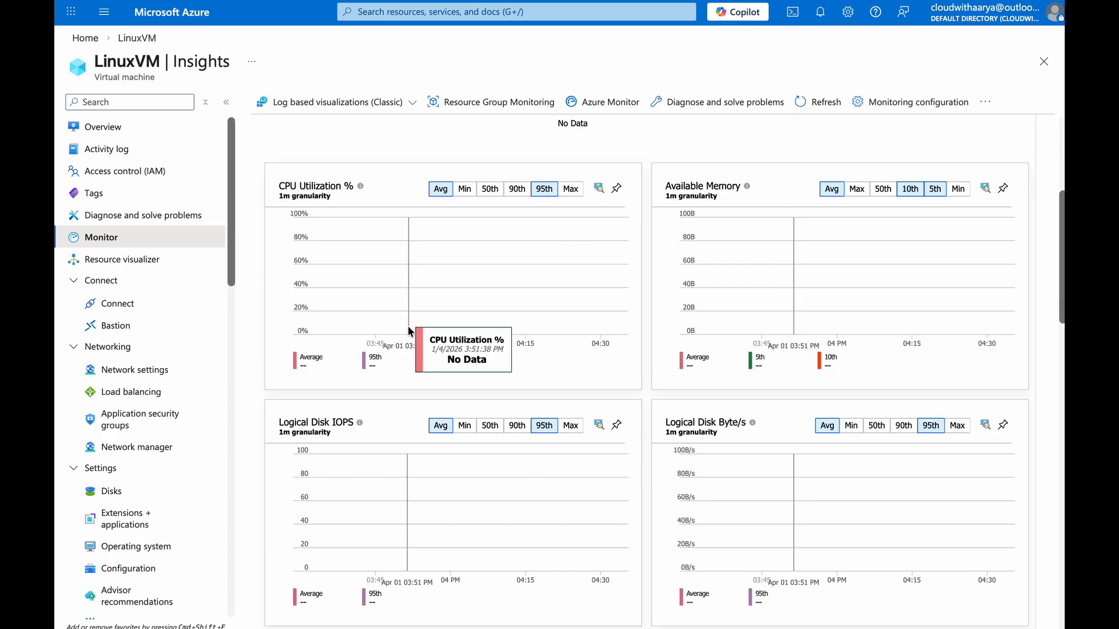
{"action": "scroll", "coordinate": [410, 332], "scroll_direction": "up", "scroll_amount": 5}
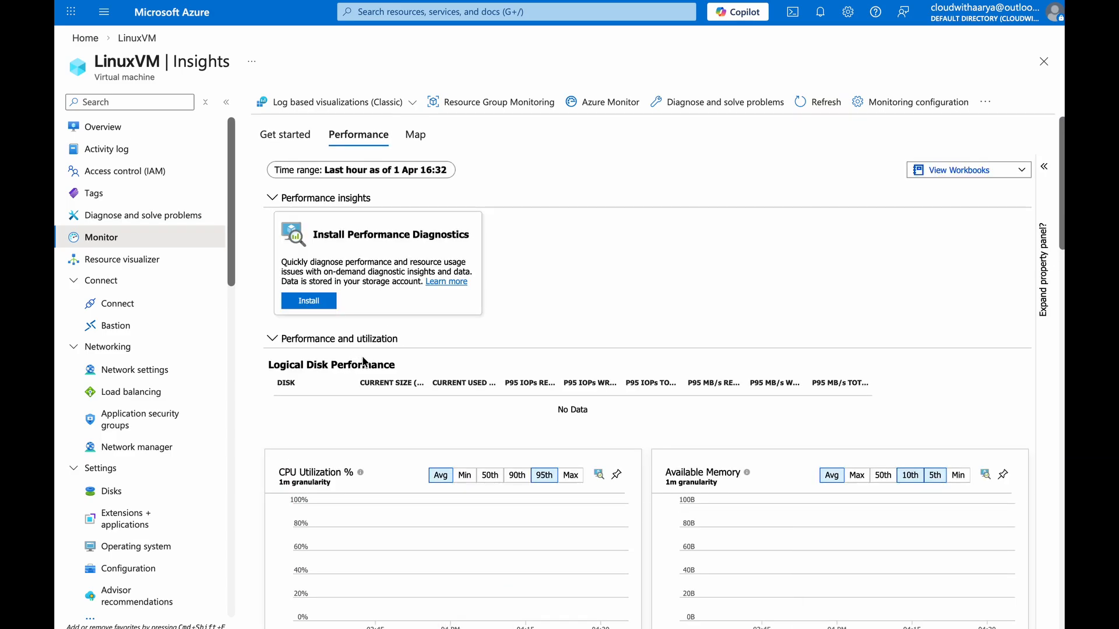
{"action": "scroll", "coordinate": [332, 321], "scroll_direction": "down", "scroll_amount": 1}
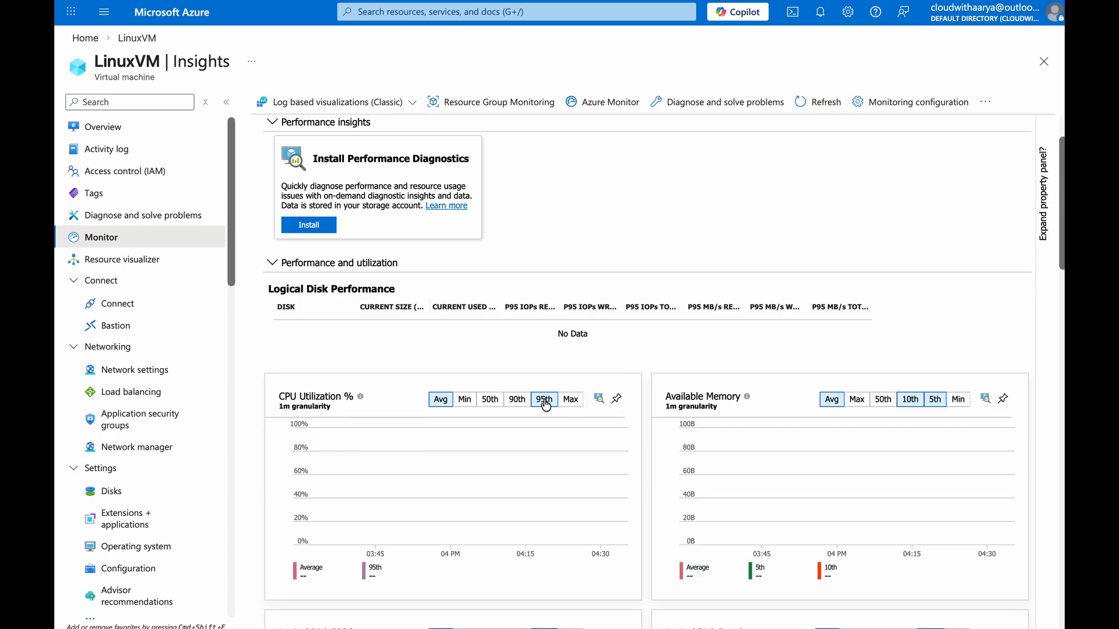
{"action": "scroll", "coordinate": [524, 423], "scroll_direction": "down", "scroll_amount": 7}
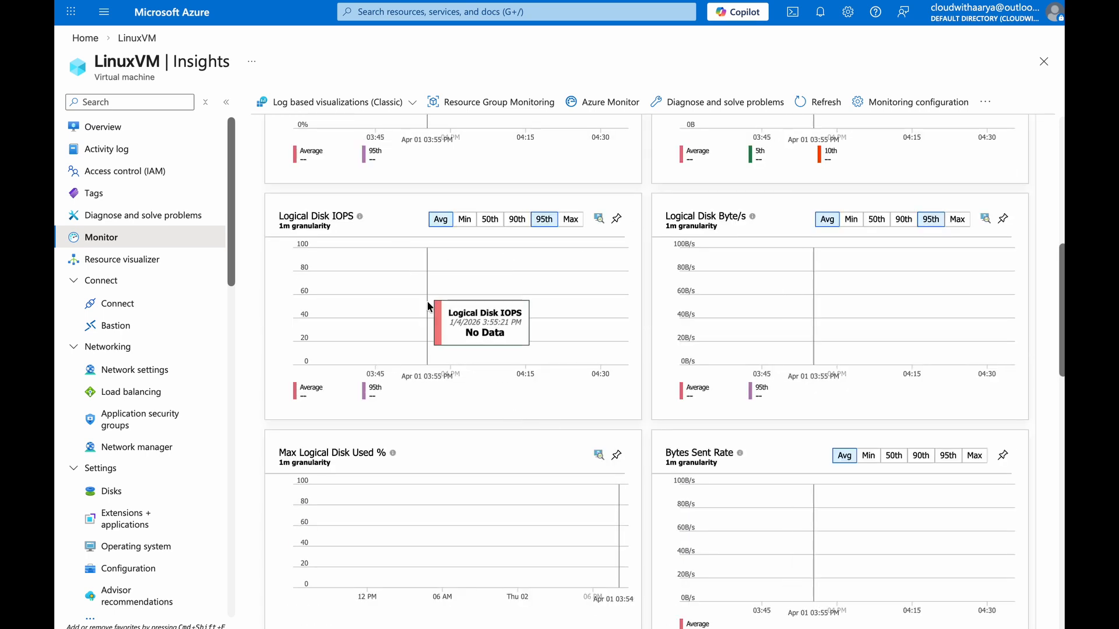
{"action": "scroll", "coordinate": [407, 396], "scroll_direction": "down", "scroll_amount": 5}
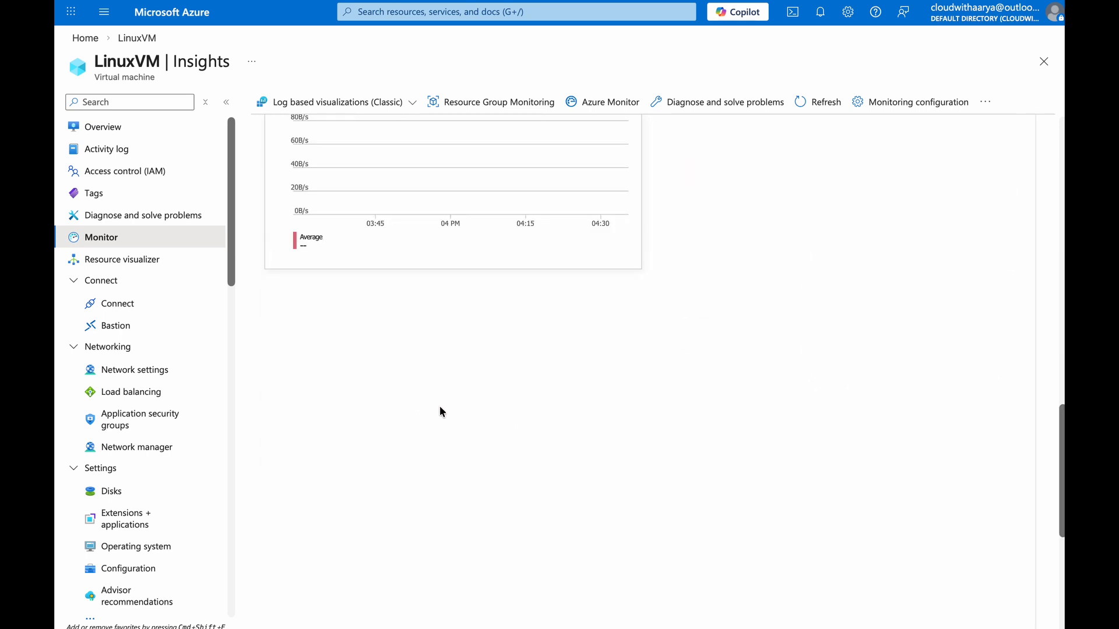
{"action": "scroll", "coordinate": [424, 409], "scroll_direction": "down", "scroll_amount": 1}
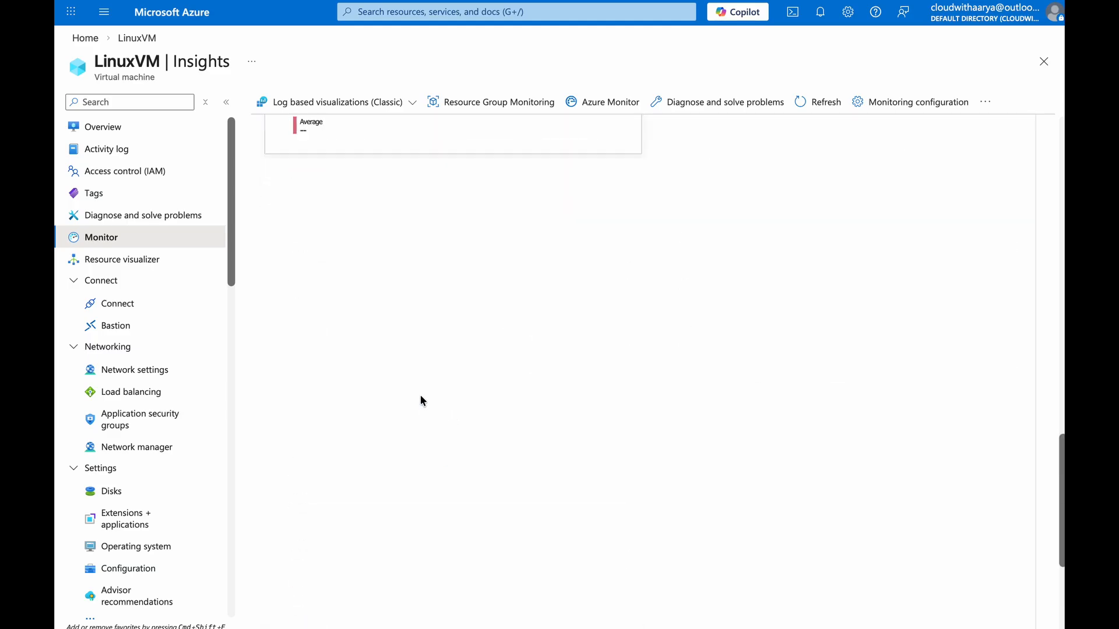
{"action": "scroll", "coordinate": [420, 400], "scroll_direction": "up", "scroll_amount": 15}
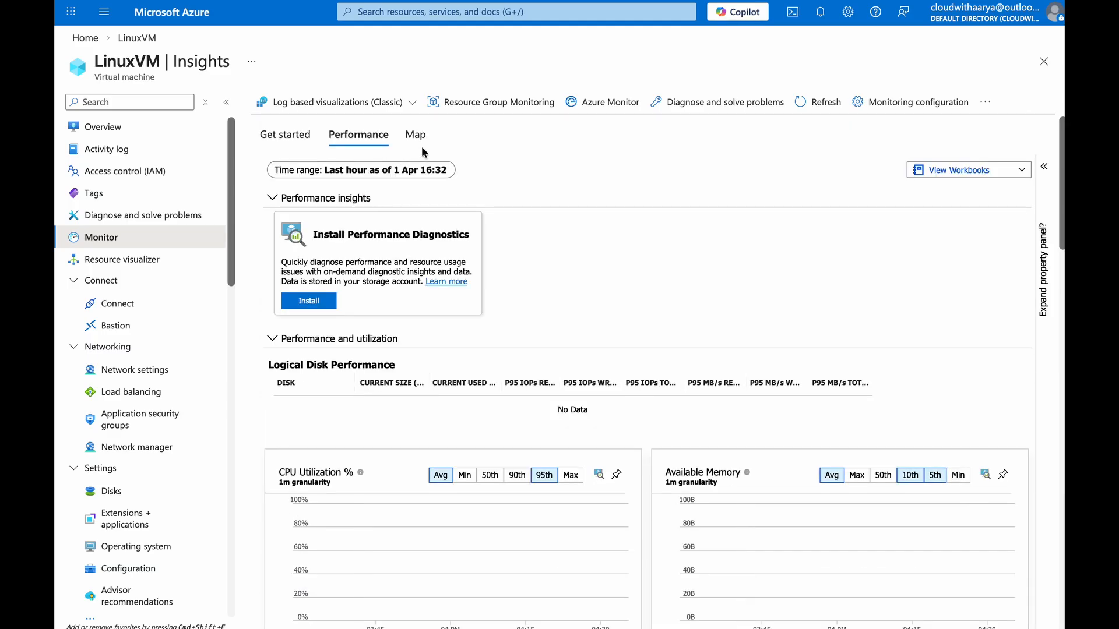
{"action": "left_click", "coordinate": [415, 138]}
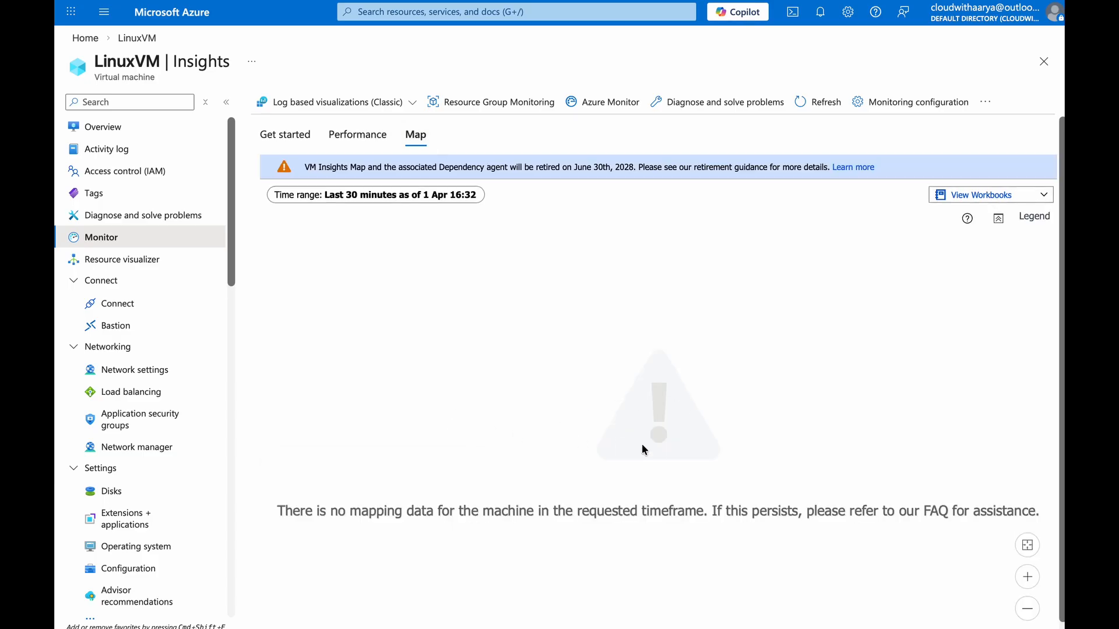
Filter the demo-laws workspace tables for "insigh" and copy the InsightsMetrics table name
{"action": "left_click", "coordinate": [175, 15]}
{"action": "left_click", "coordinate": [366, 140]}
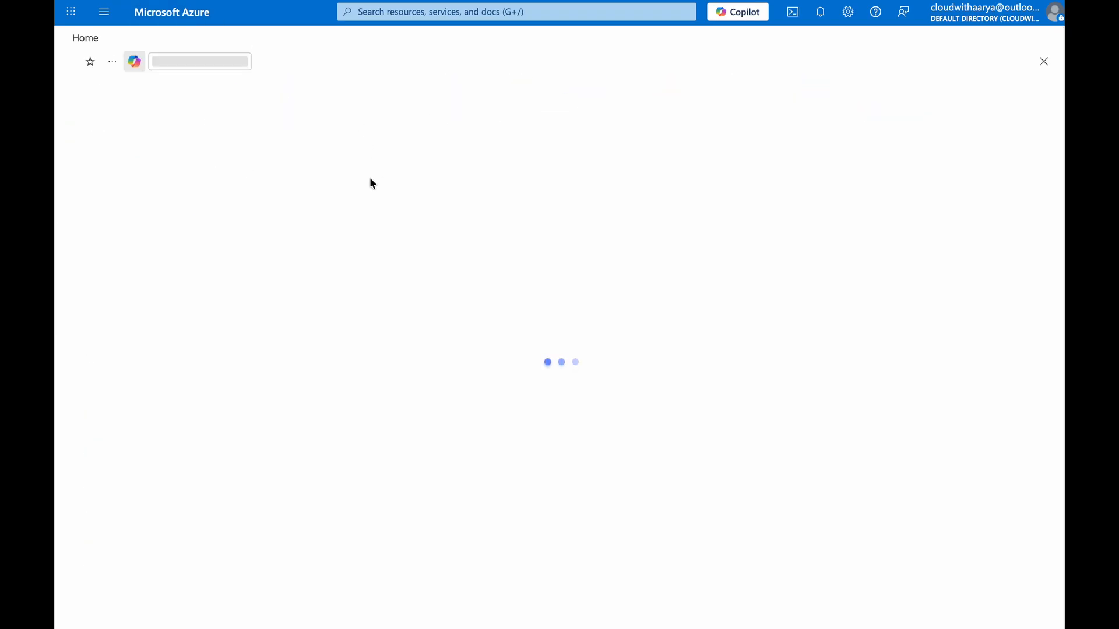
{"action": "left_click", "coordinate": [143, 204]}
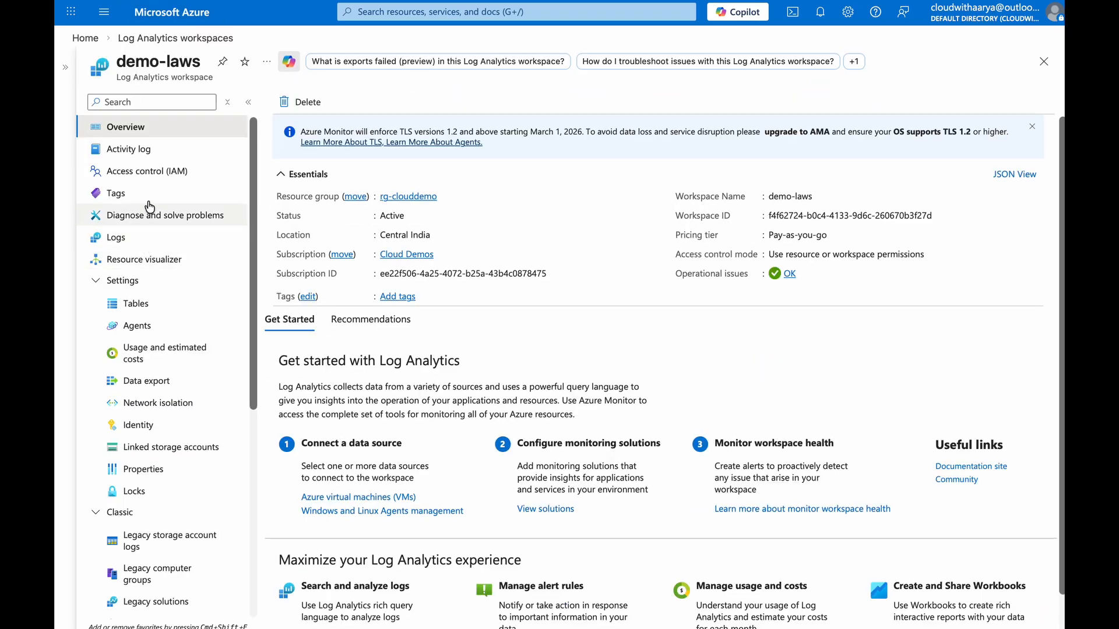
{"action": "left_click", "coordinate": [170, 304]}
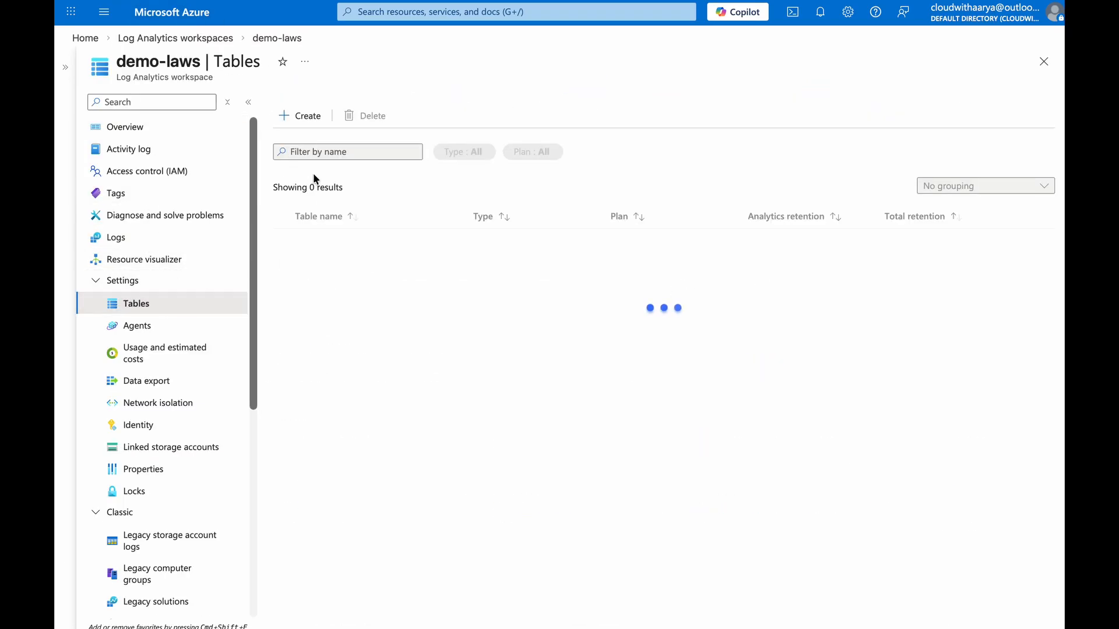
{"action": "left_click", "coordinate": [359, 153]}
{"action": "type", "text": "insigh"}
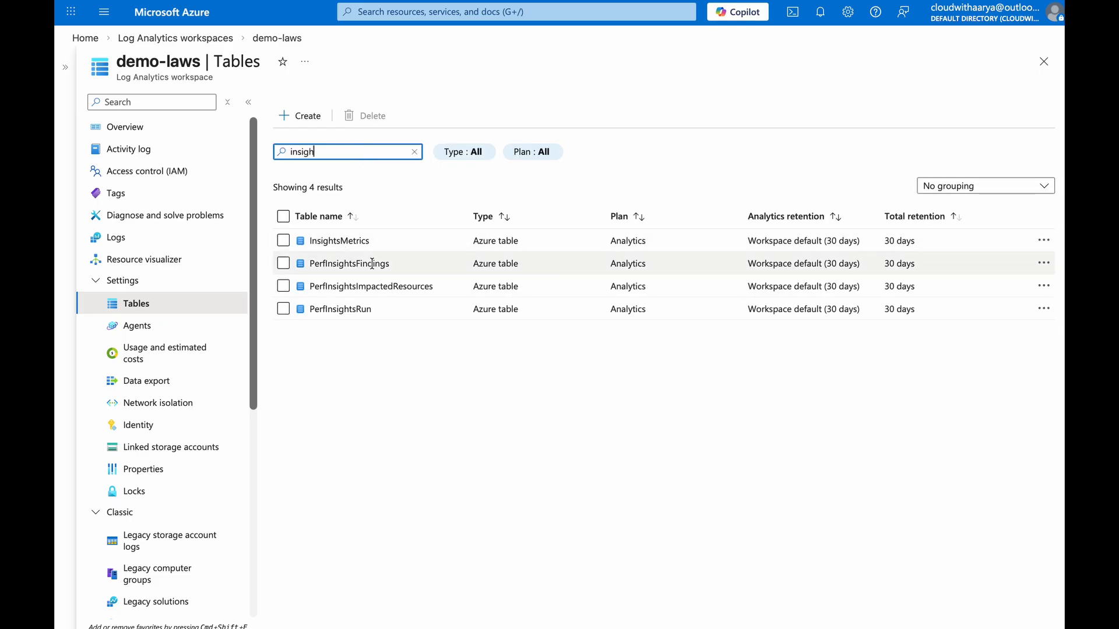
{"action": "double_click", "coordinate": [339, 242]}
{"action": "key", "text": "super+c"}
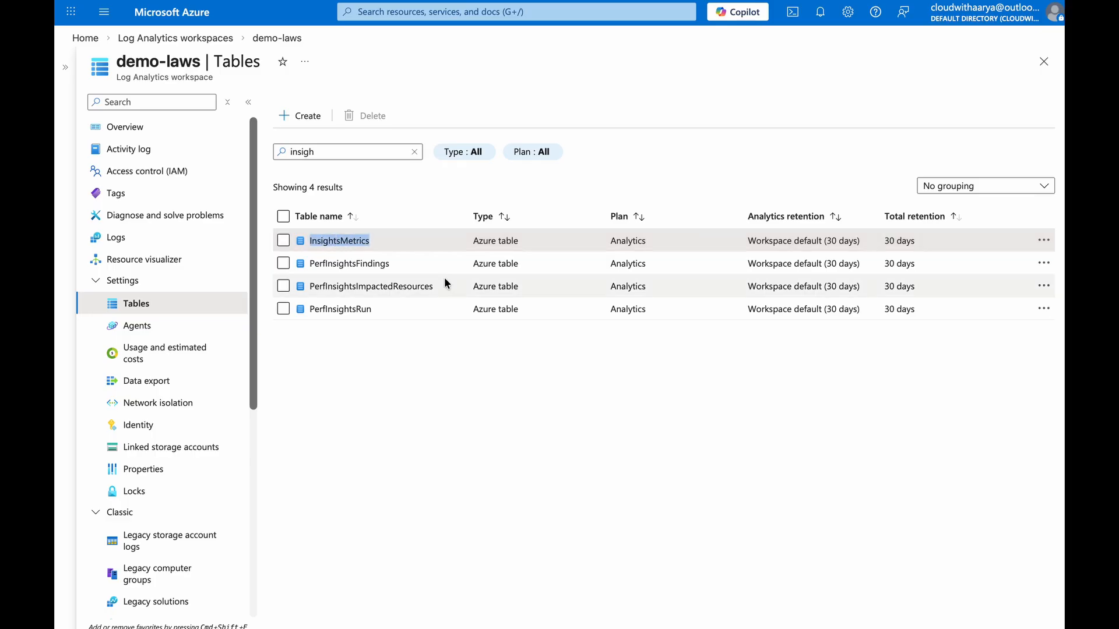
Run an InsightsMetrics query in the demo-laws workspace logs
{"action": "left_click", "coordinate": [233, 238]}
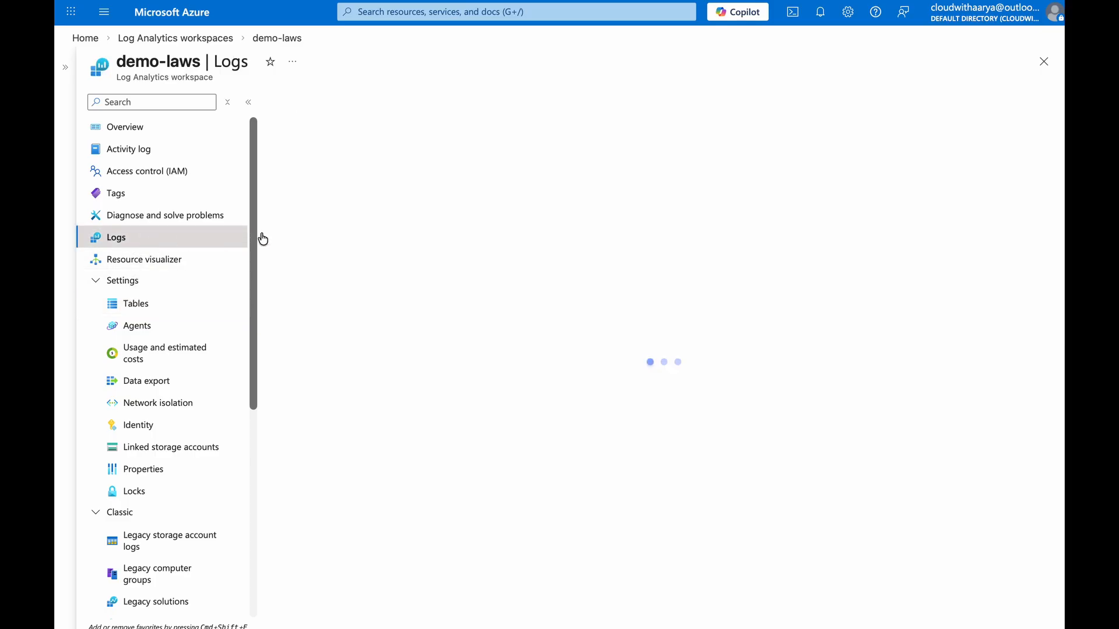
{"action": "left_click", "coordinate": [454, 173]}
{"action": "key", "text": "super+a"}
{"action": "key", "text": "super+v"}
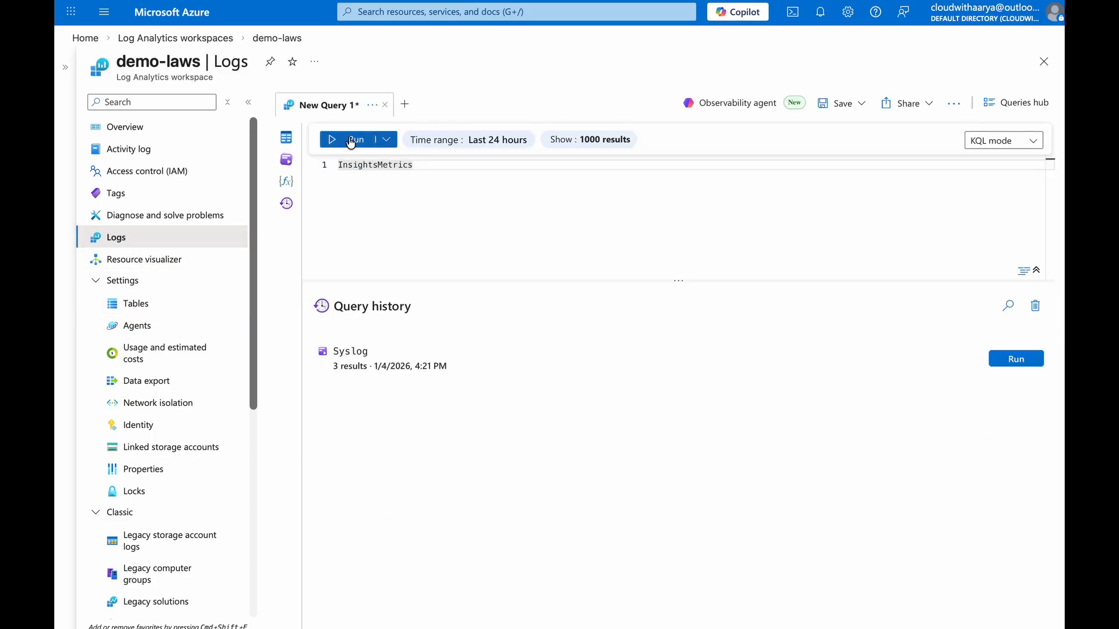
{"action": "left_click", "coordinate": [356, 141]}
{"action": "left_click", "coordinate": [374, 144]}
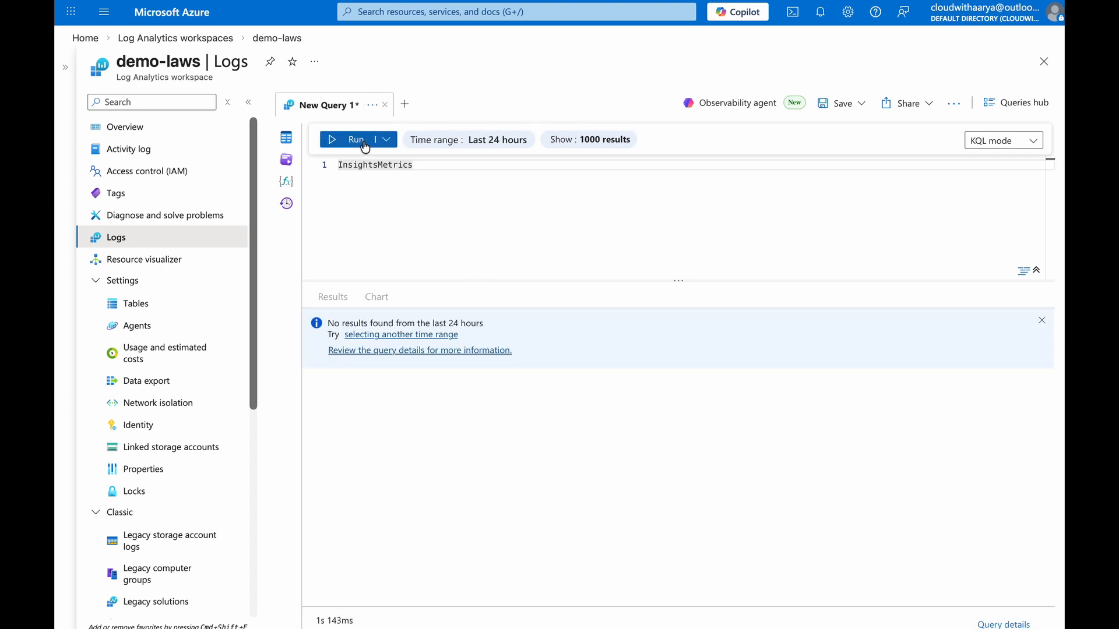
Rerun the InsightsMetrics query and inspect the Namespace filter values and the remaining result columns
{"action": "left_click", "coordinate": [363, 144]}
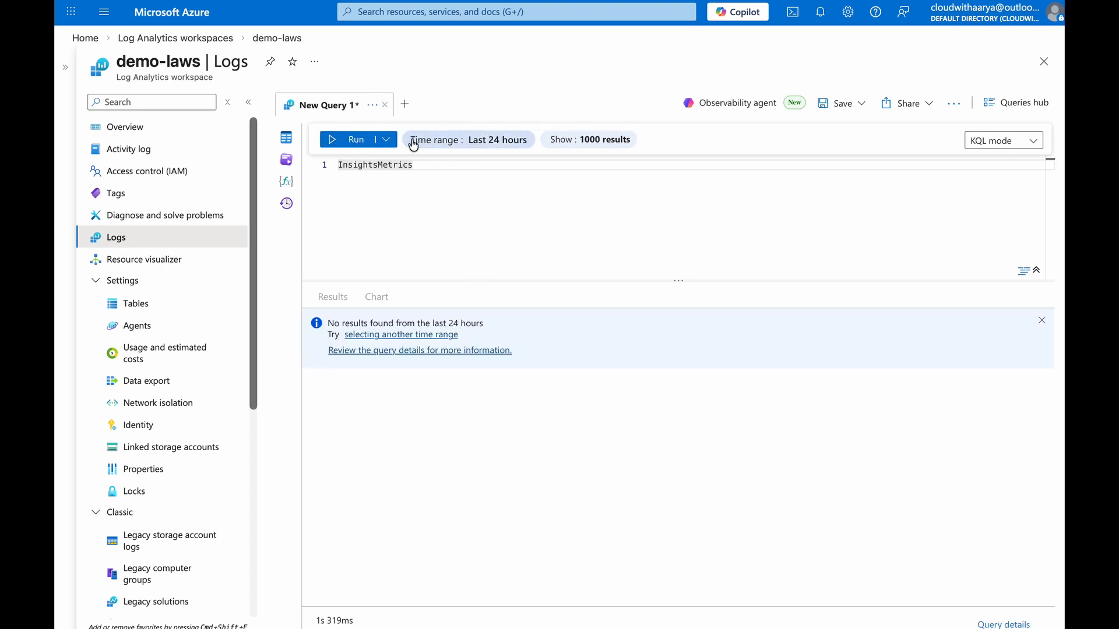
{"action": "left_click", "coordinate": [357, 145]}
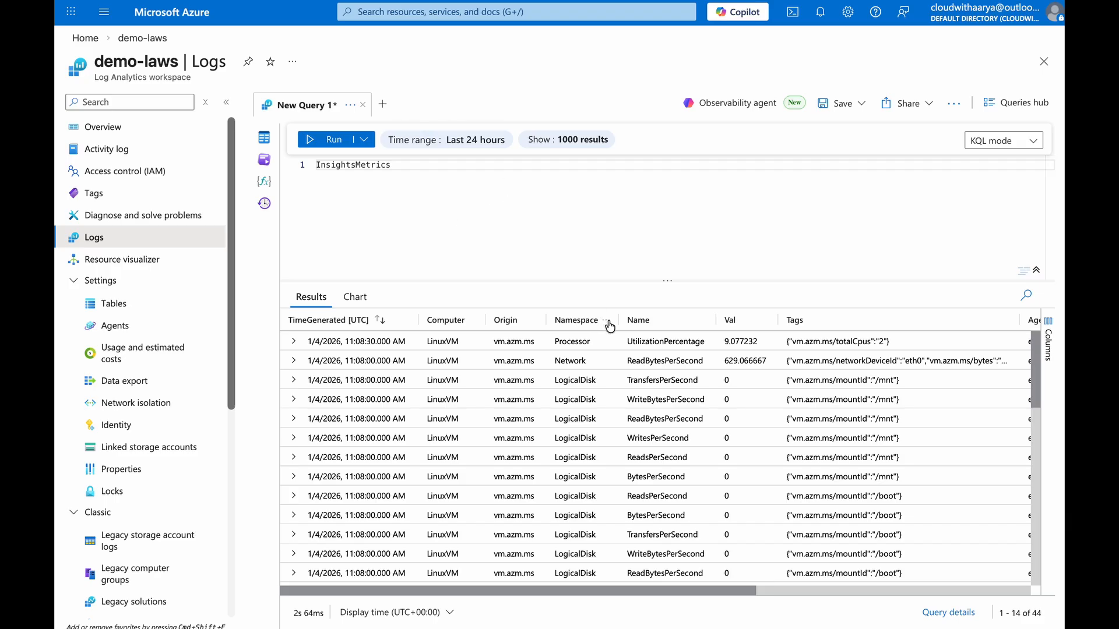
{"action": "left_click", "coordinate": [607, 322]}
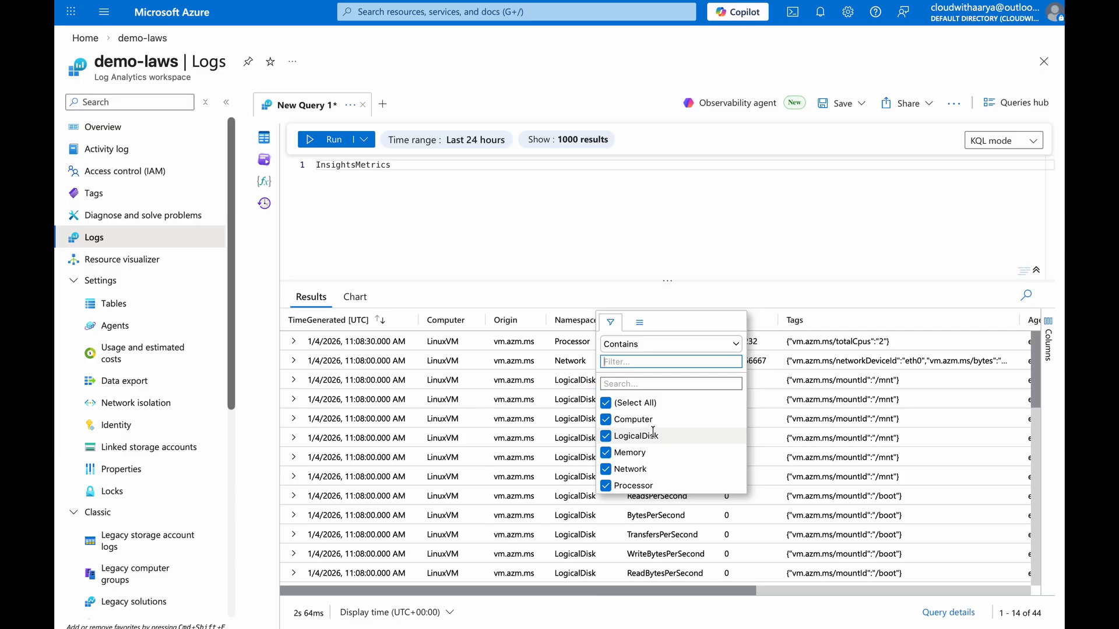
{"action": "key", "text": "Caps_Lock"}
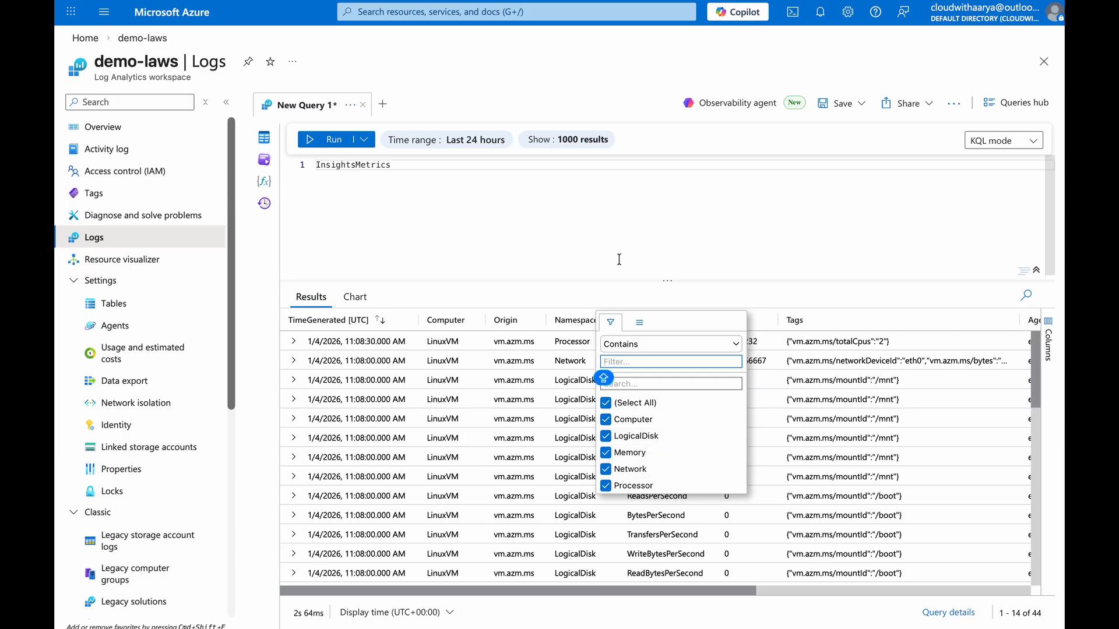
{"action": "left_click", "coordinate": [594, 231]}
{"action": "left_click_drag", "start_coordinate": [542, 589], "coordinate": [753, 589]}
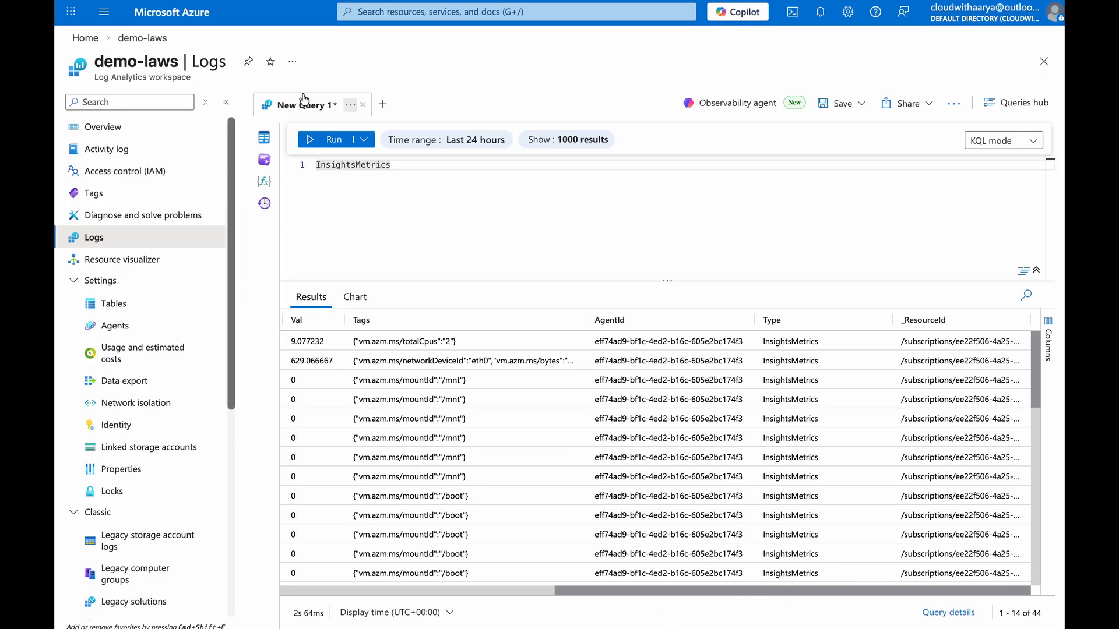
Discard the unsaved query, open LinuxVM's Monitor insights, and review the Performance charts and Map view
{"action": "left_click", "coordinate": [166, 20]}
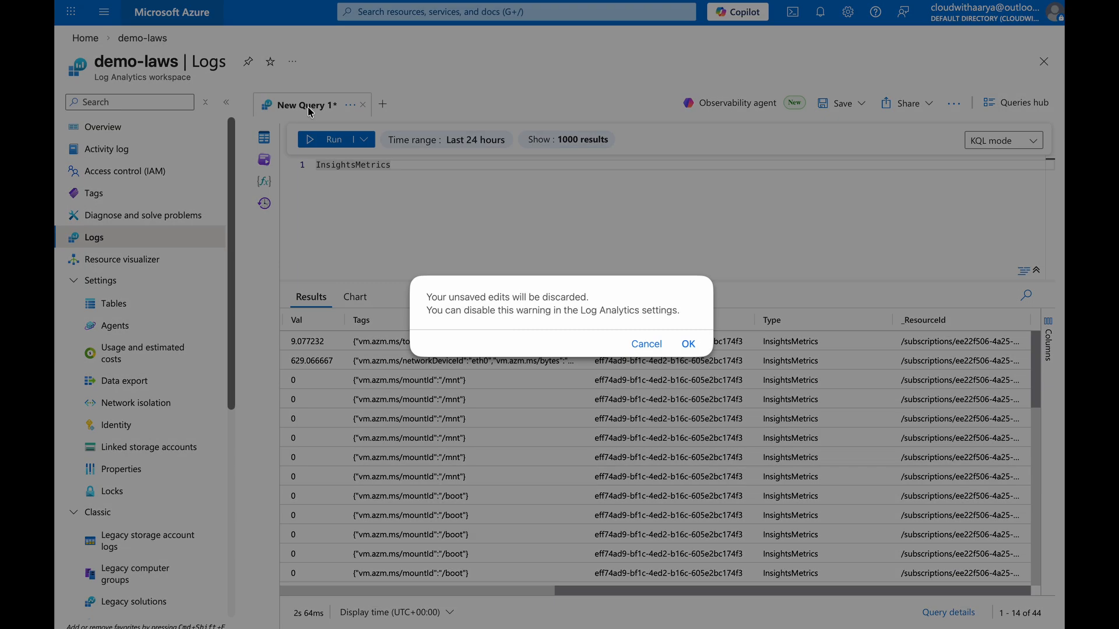
{"action": "left_click", "coordinate": [688, 345]}
{"action": "left_click", "coordinate": [247, 272]}
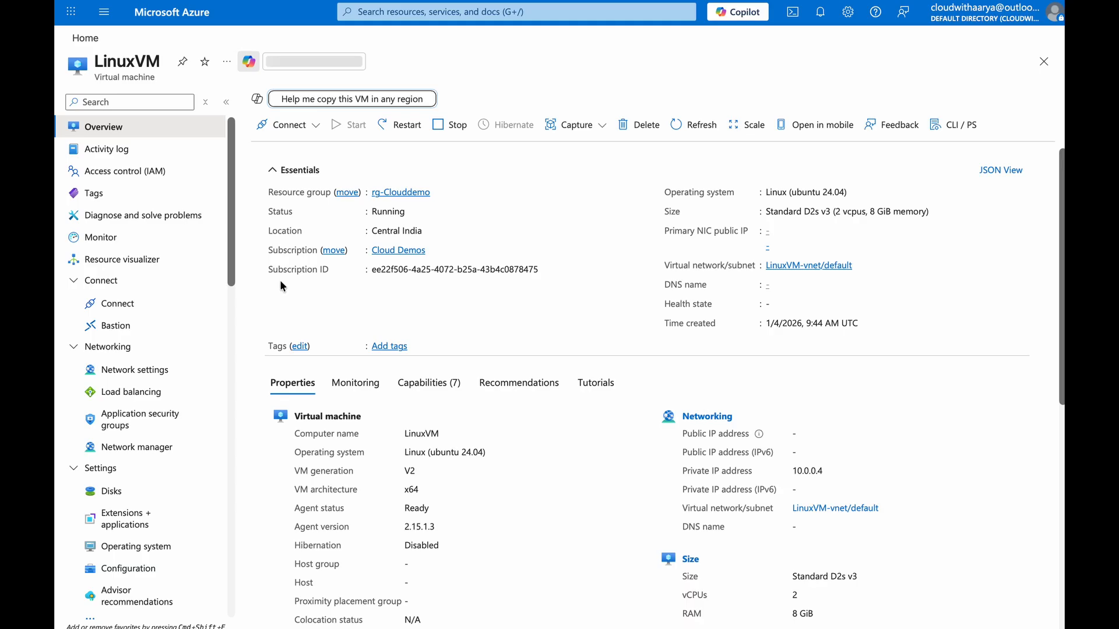
{"action": "left_click", "coordinate": [100, 237]}
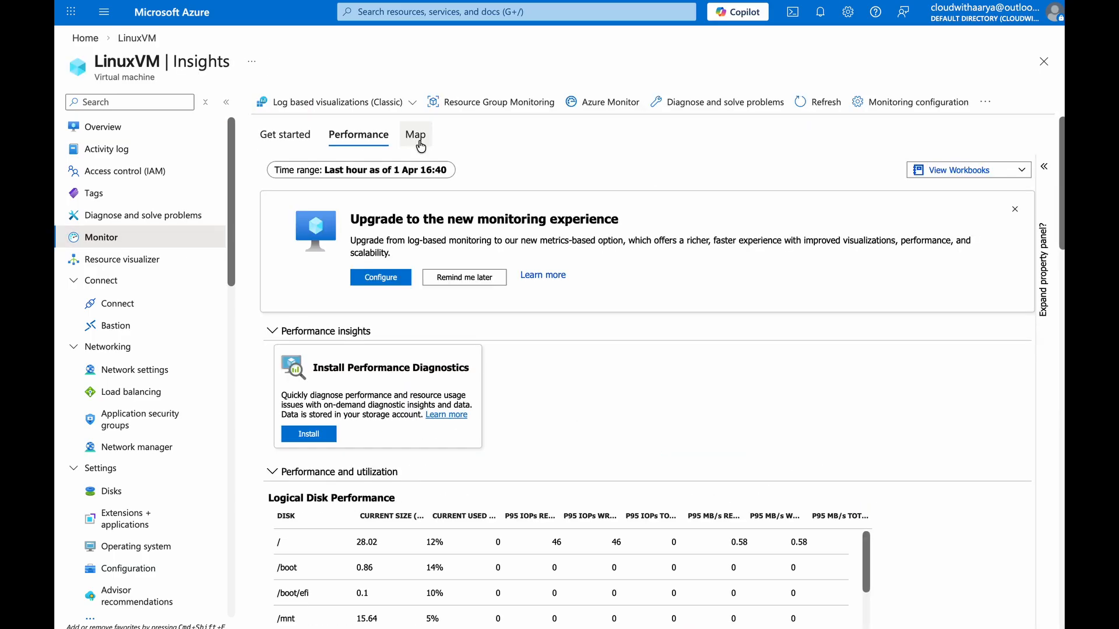
{"action": "scroll", "coordinate": [542, 414], "scroll_direction": "down", "scroll_amount": 3}
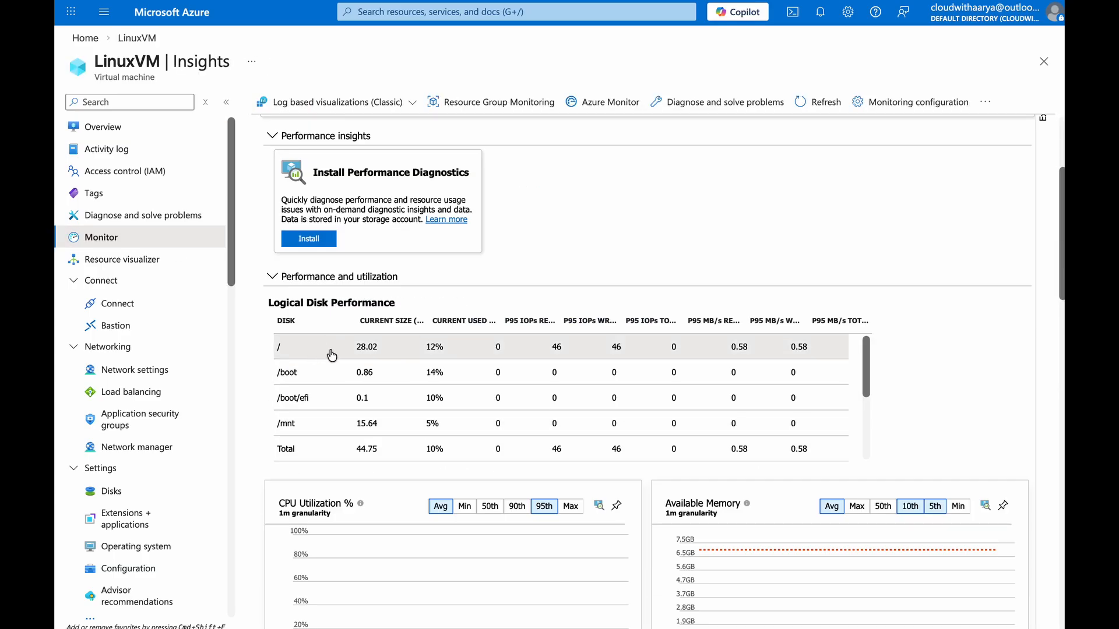
{"action": "scroll", "coordinate": [344, 420], "scroll_direction": "down", "scroll_amount": 1}
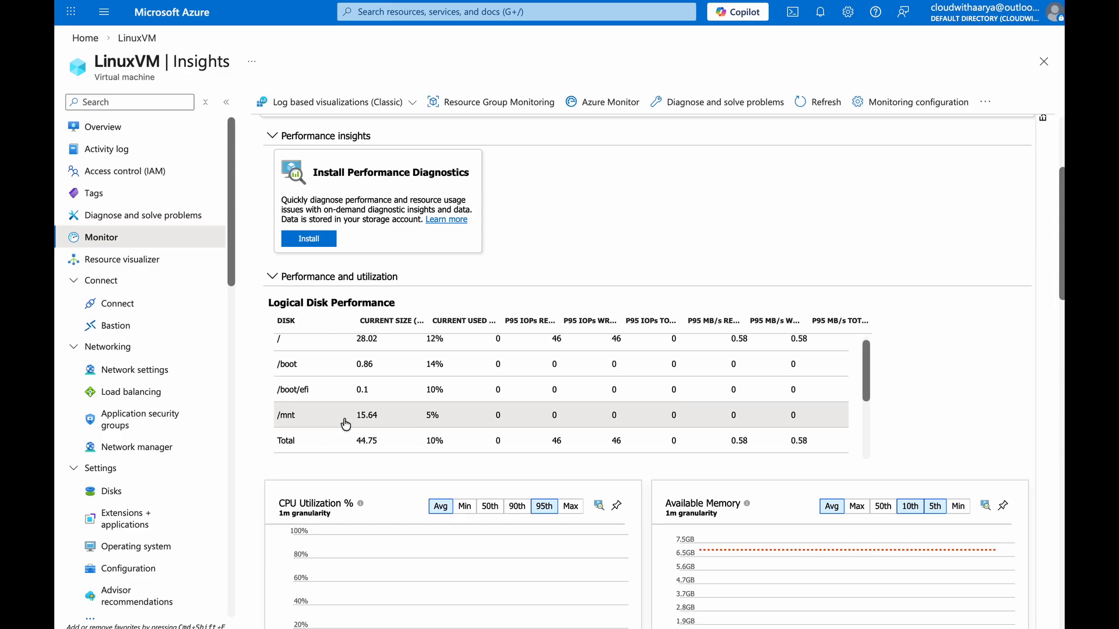
{"action": "scroll", "coordinate": [346, 424], "scroll_direction": "down", "scroll_amount": 1}
{"action": "scroll", "coordinate": [752, 375], "scroll_direction": "down", "scroll_amount": 7}
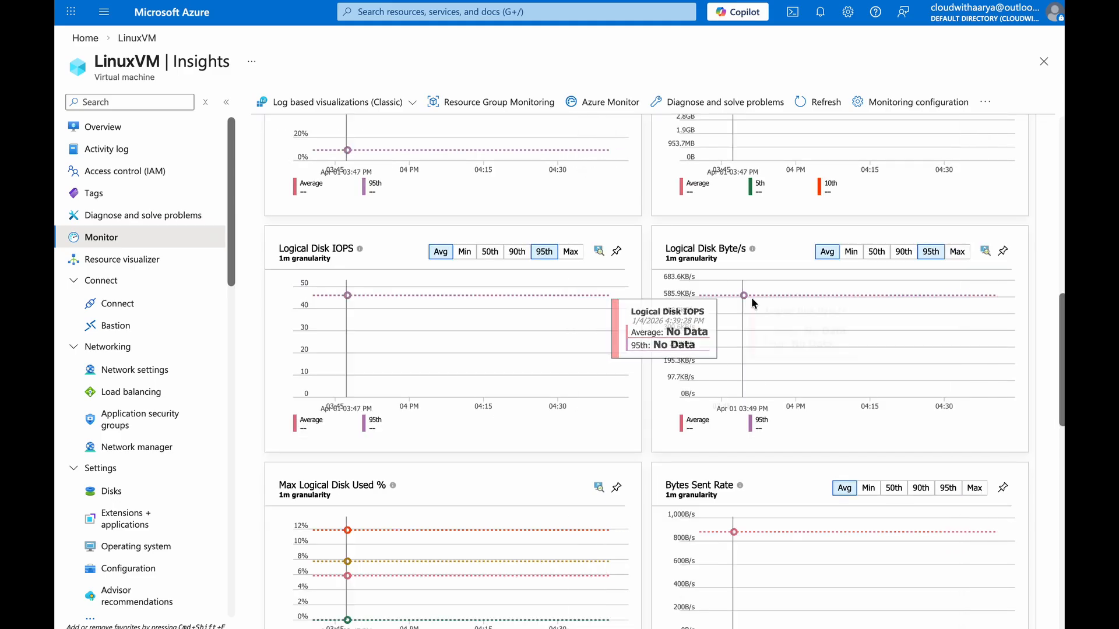
{"action": "scroll", "coordinate": [619, 400], "scroll_direction": "down", "scroll_amount": 10}
{"action": "scroll", "coordinate": [619, 400], "scroll_direction": "up", "scroll_amount": 20}
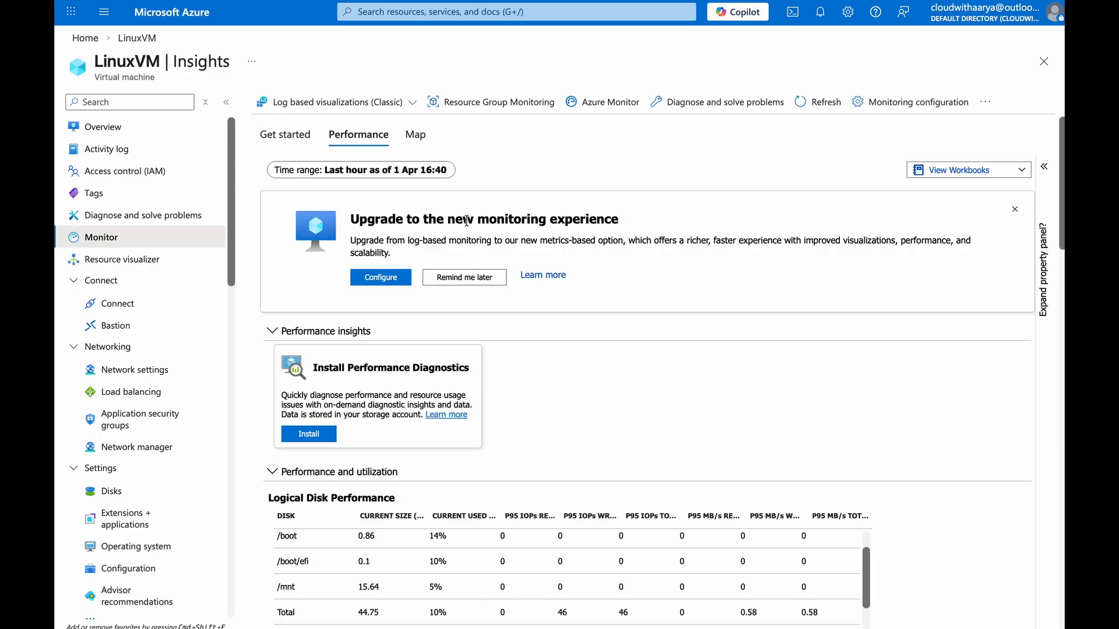
{"action": "left_click", "coordinate": [417, 136]}
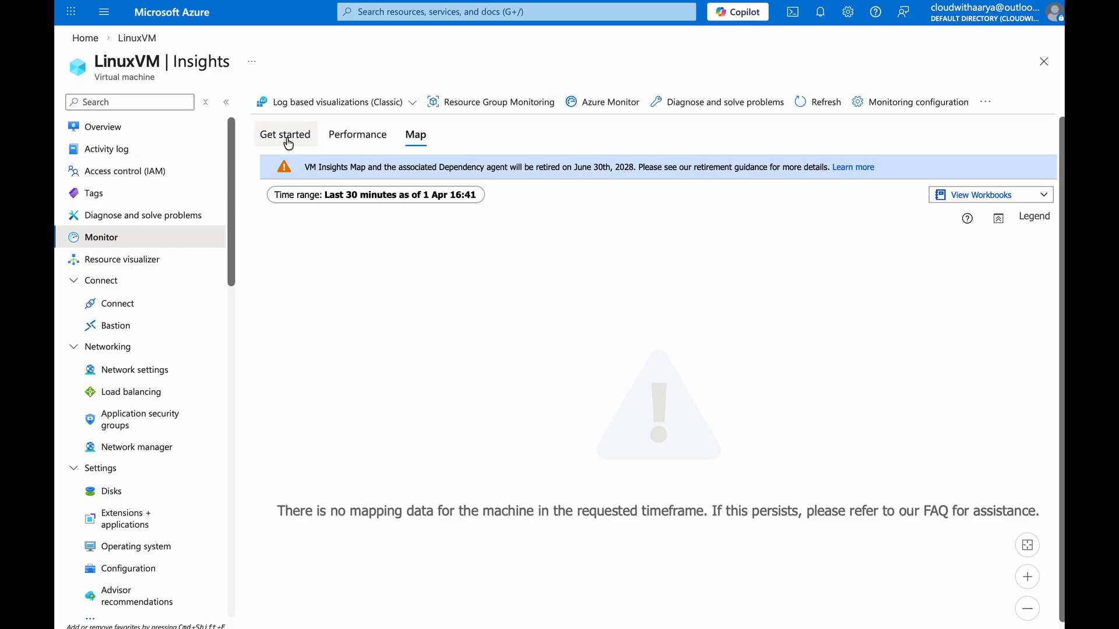
{"action": "left_click", "coordinate": [346, 143]}
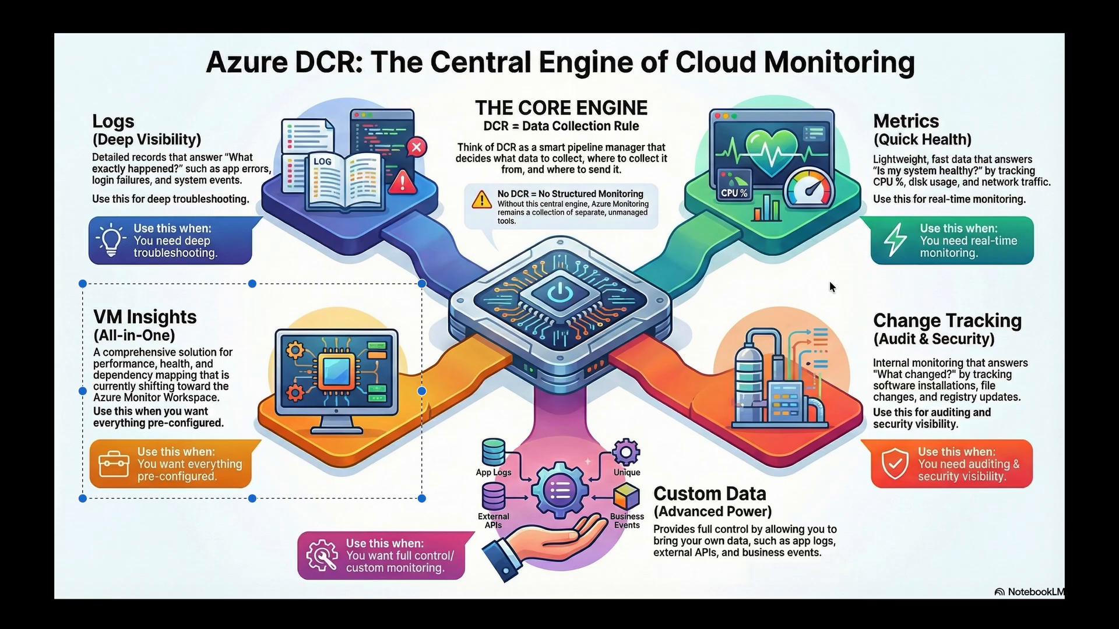
{"action": "left_click_drag", "start_coordinate": [822, 280], "coordinate": [1029, 499]}
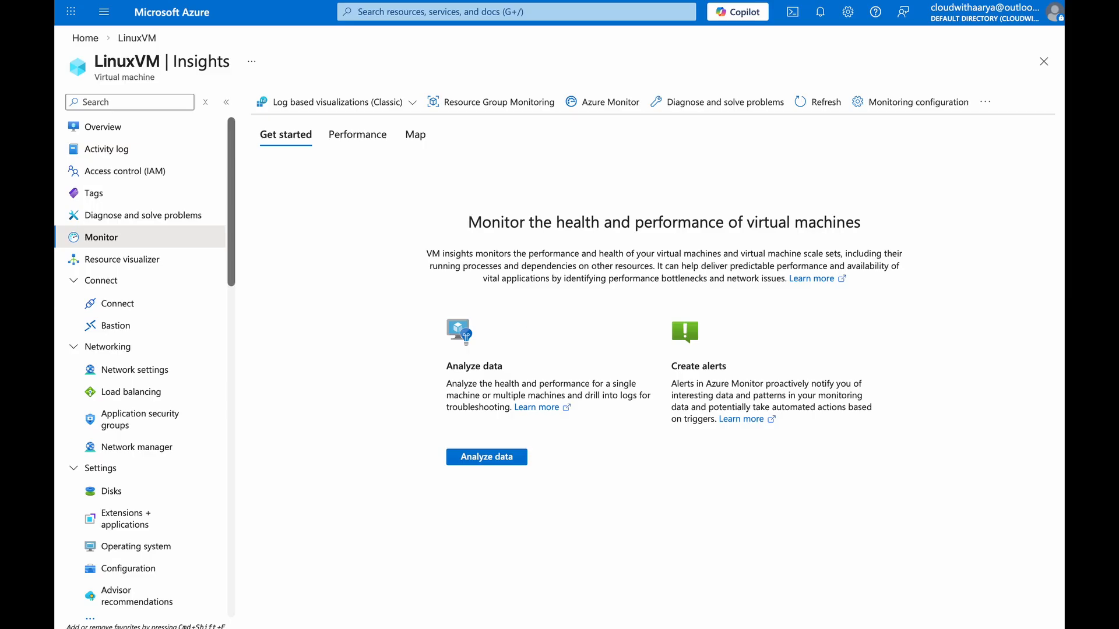
Enable change tracking and inventory on LinuxVM with a New Default Data Collection Rule and the demo-laws workspace
{"action": "left_click_drag", "start_coordinate": [231, 220], "coordinate": [225, 447]}
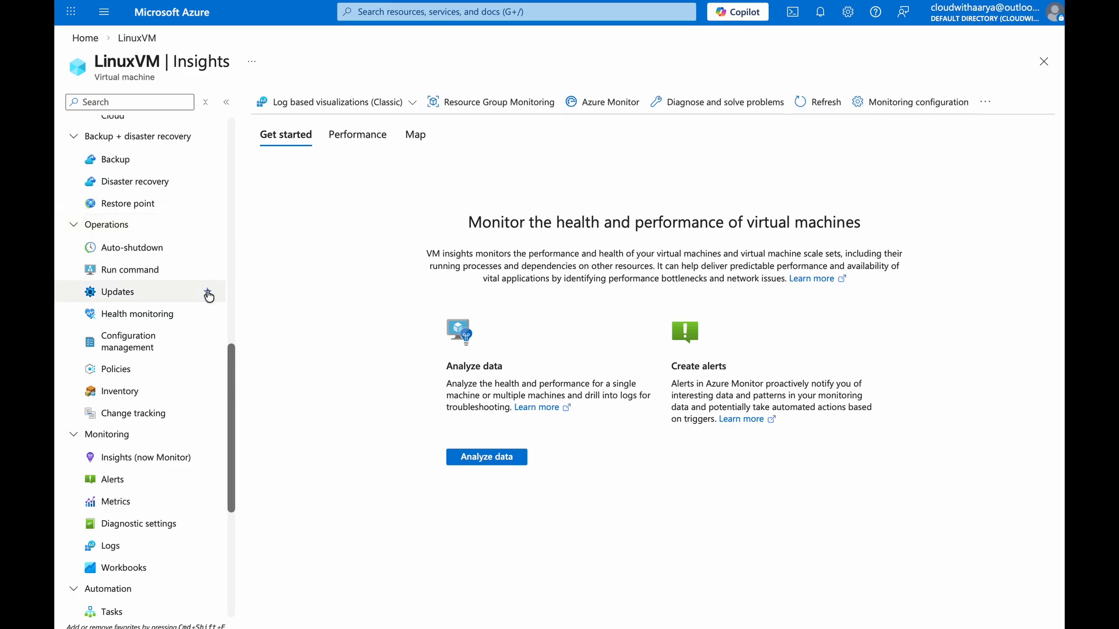
{"action": "left_click", "coordinate": [128, 401]}
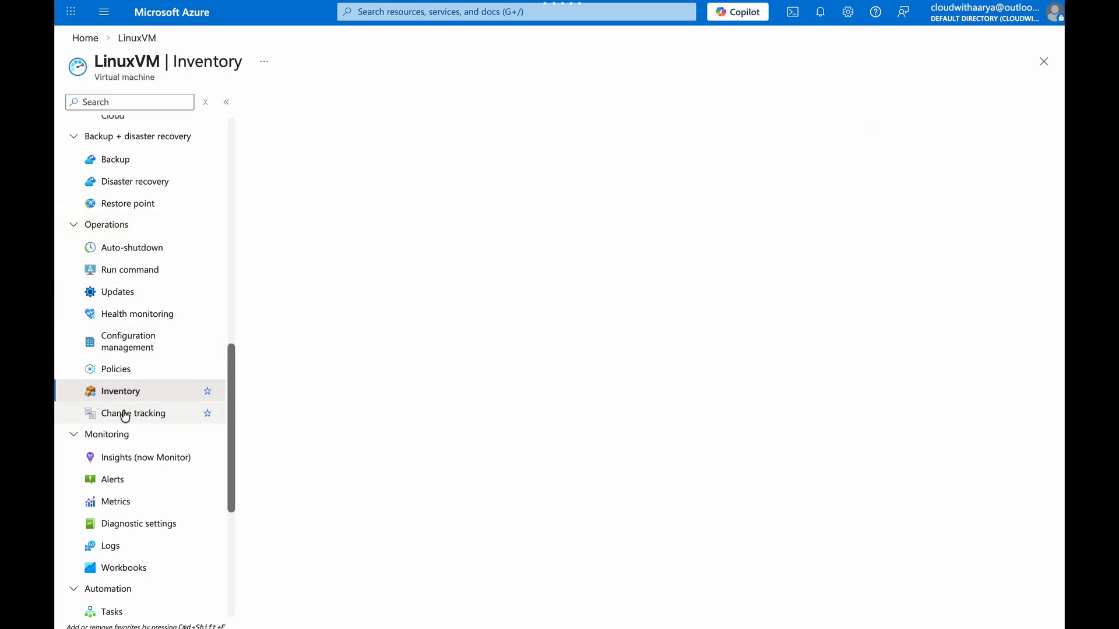
{"action": "left_click", "coordinate": [145, 392]}
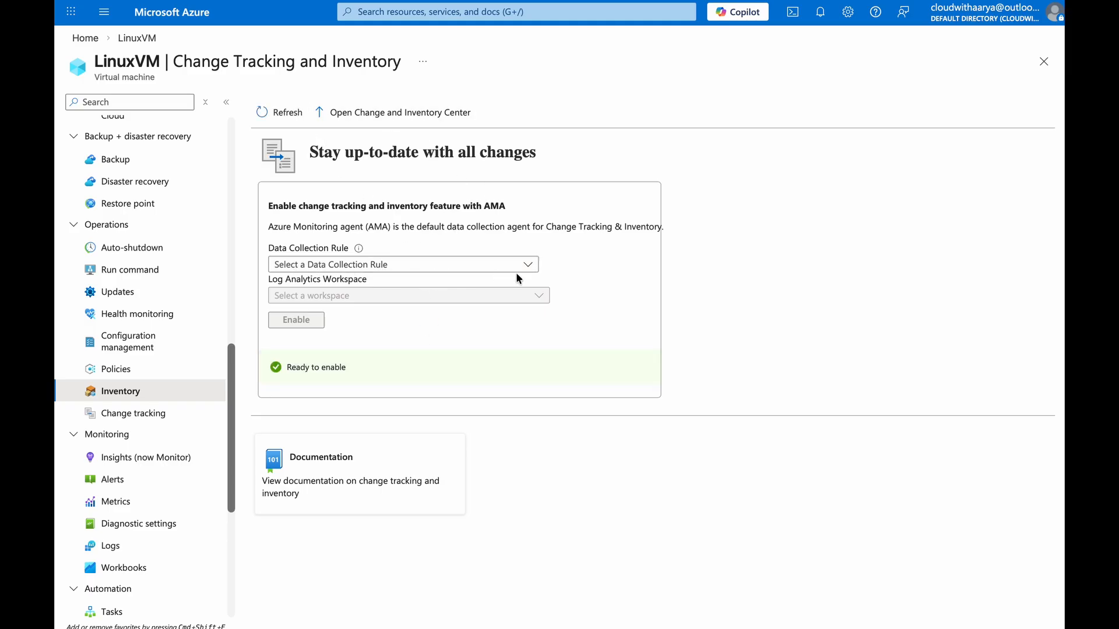
{"action": "left_click", "coordinate": [470, 267]}
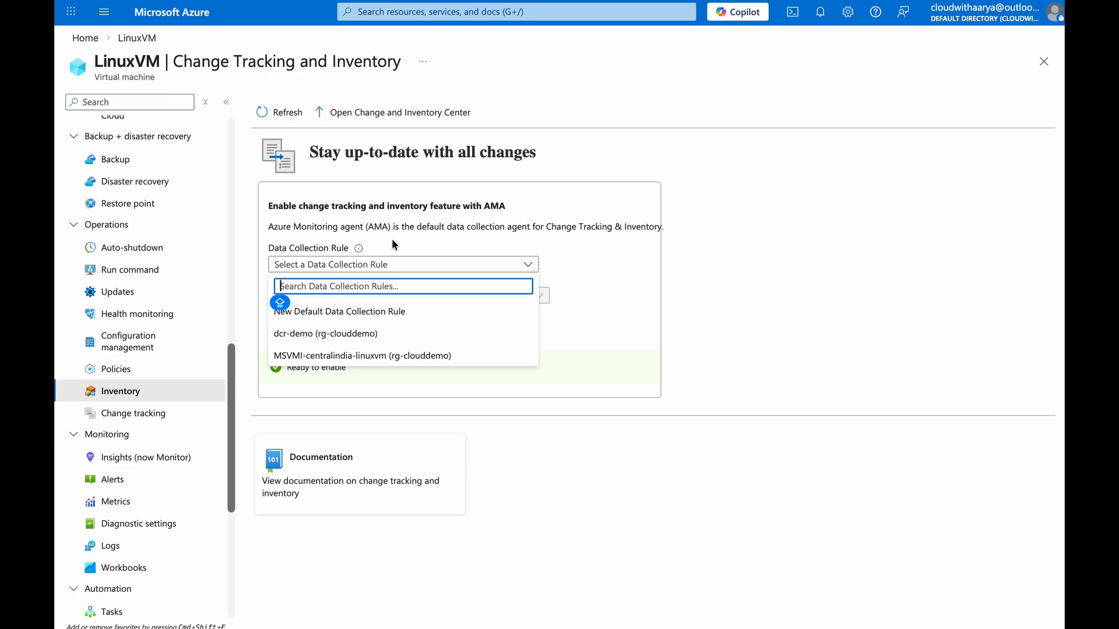
{"action": "left_click", "coordinate": [349, 311]}
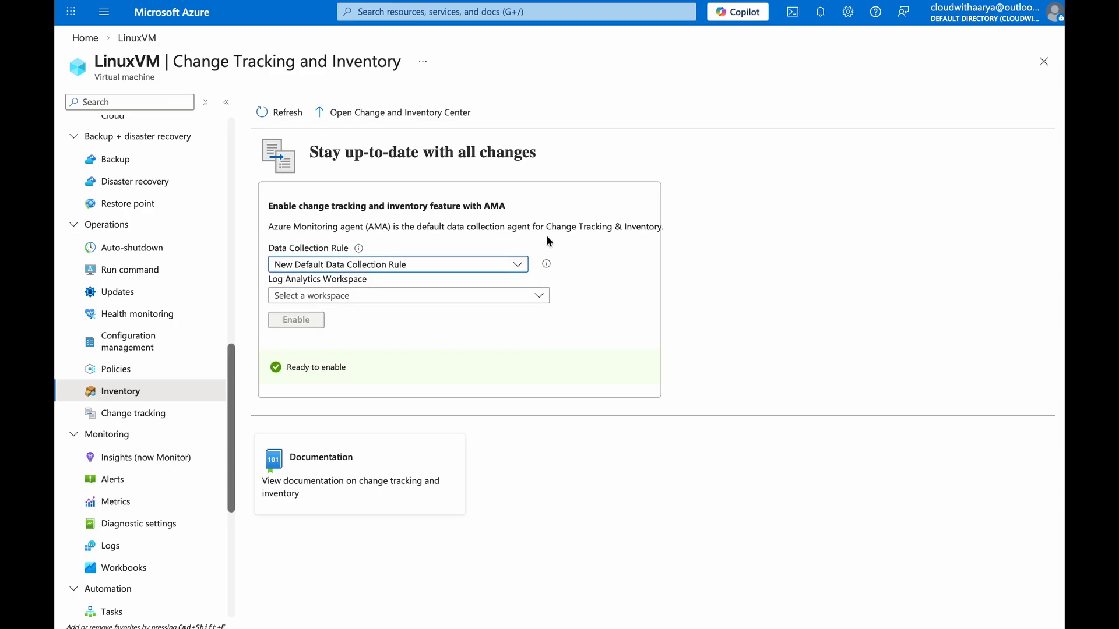
{"action": "left_click", "coordinate": [455, 295]}
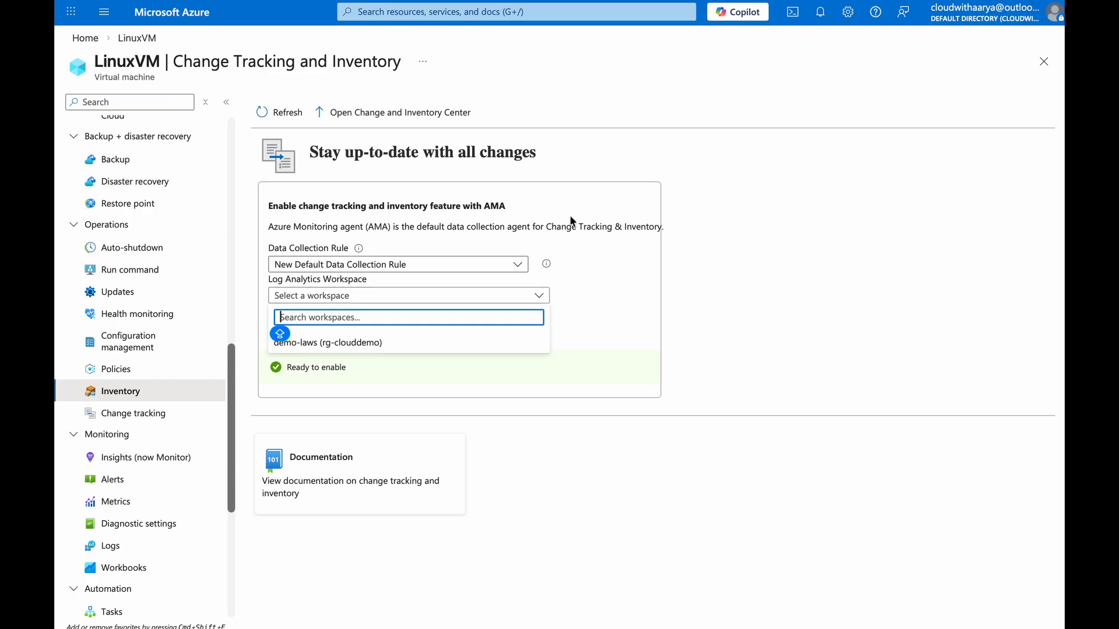
{"action": "left_click", "coordinate": [400, 343]}
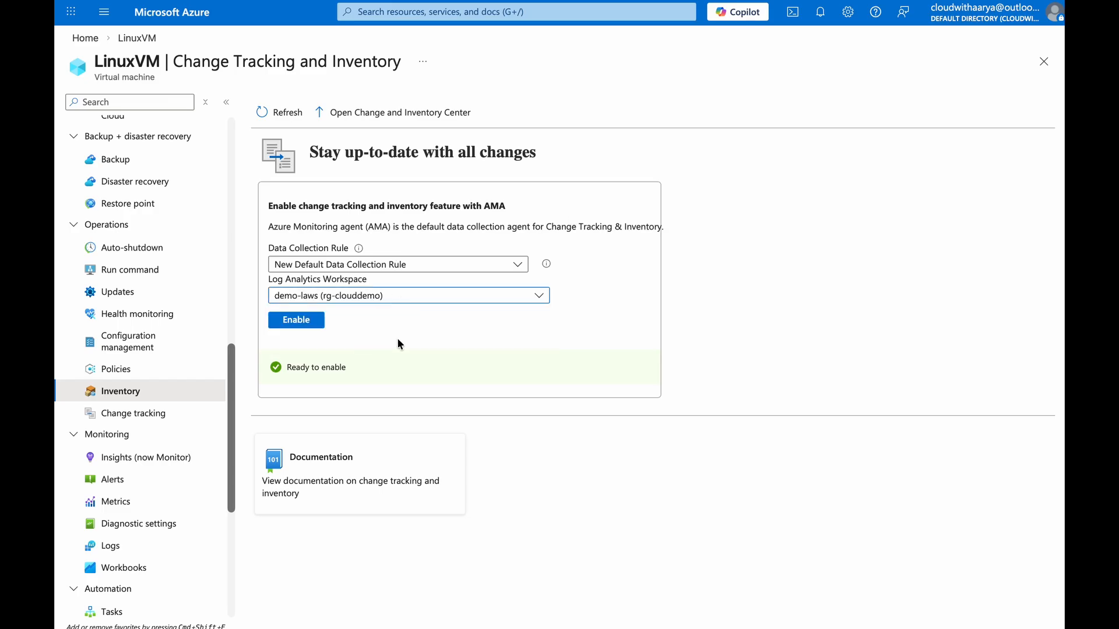
{"action": "left_click", "coordinate": [305, 320]}
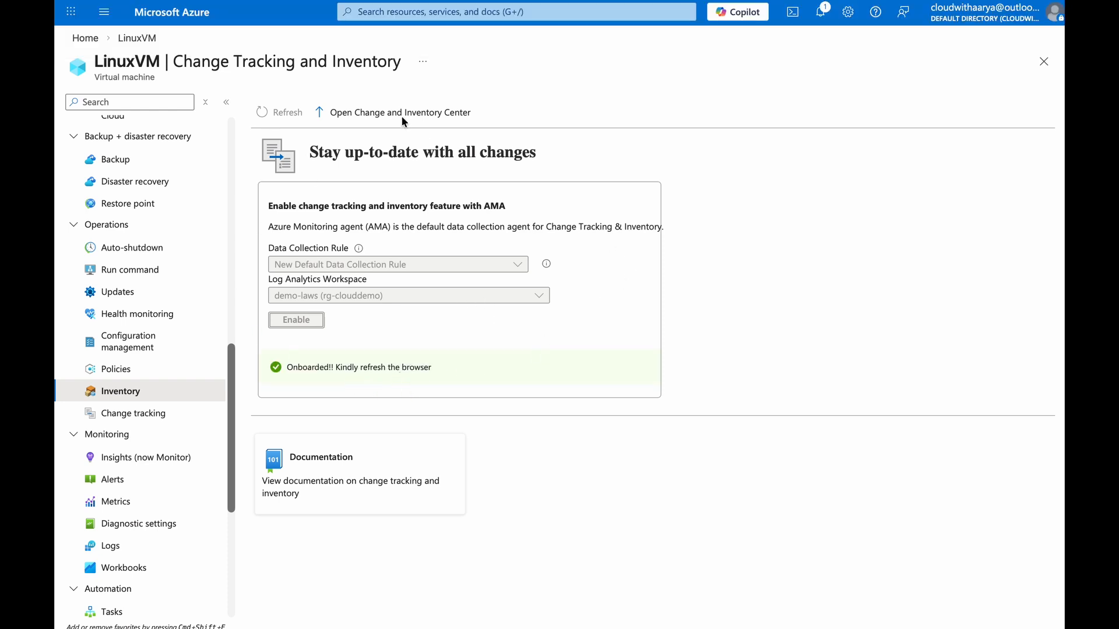
Review LinuxVM's Change tracking and Inventory pages and the demo-laws ConfigurationChange and ConfigurationData tables
{"action": "left_click", "coordinate": [135, 367]}
{"action": "left_click", "coordinate": [150, 411]}
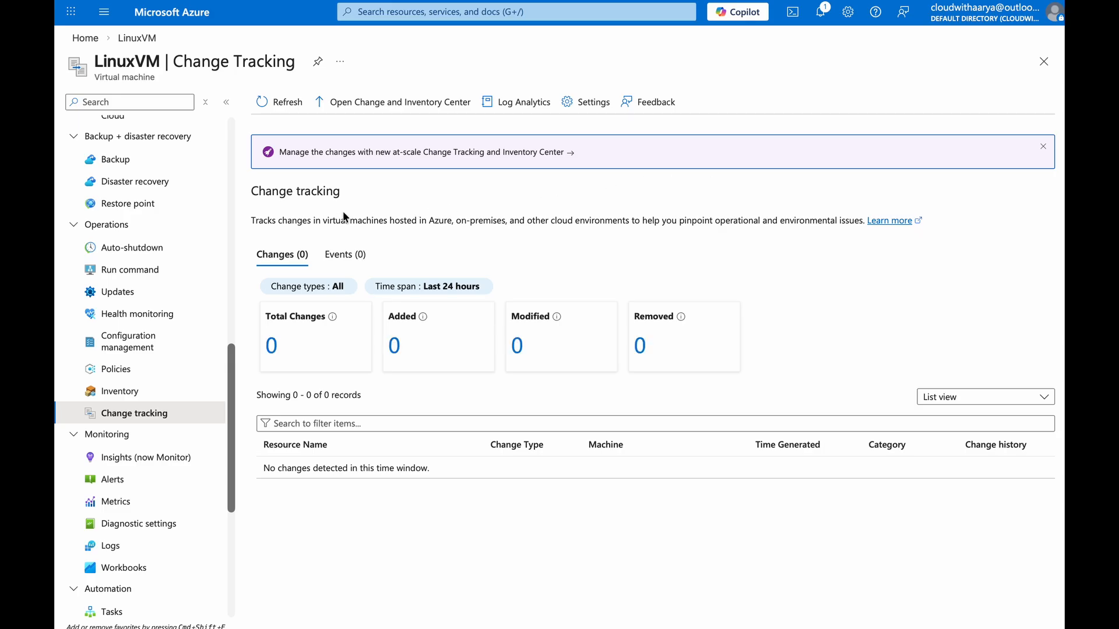
{"action": "left_click", "coordinate": [165, 389]}
{"action": "left_click", "coordinate": [336, 254]}
{"action": "left_click", "coordinate": [408, 256]}
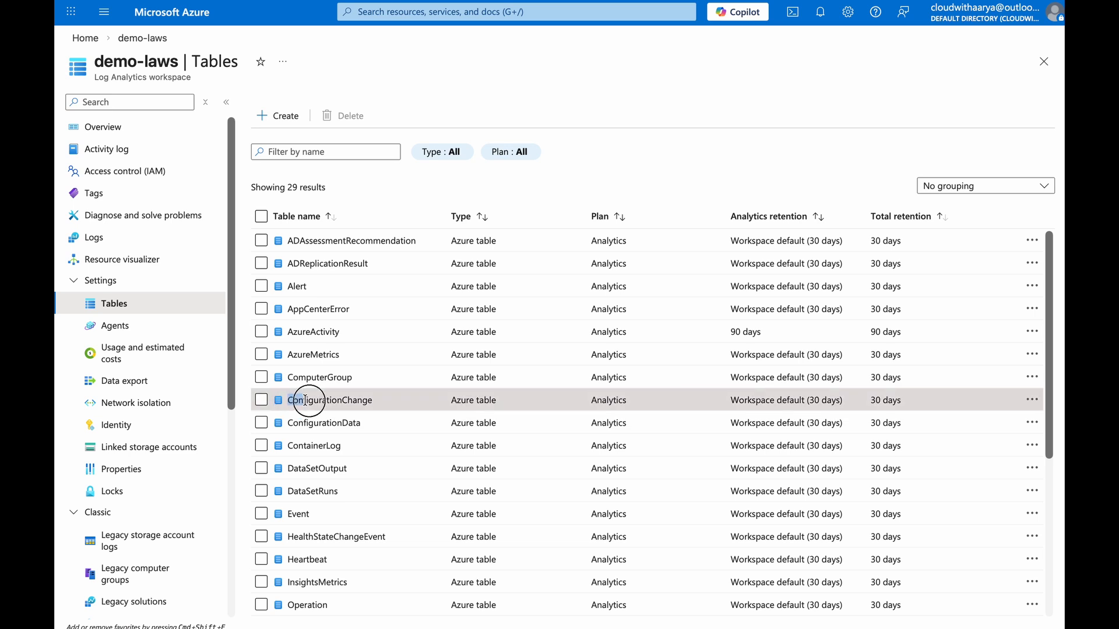
{"action": "double_click", "coordinate": [336, 400]}
{"action": "double_click", "coordinate": [309, 423]}
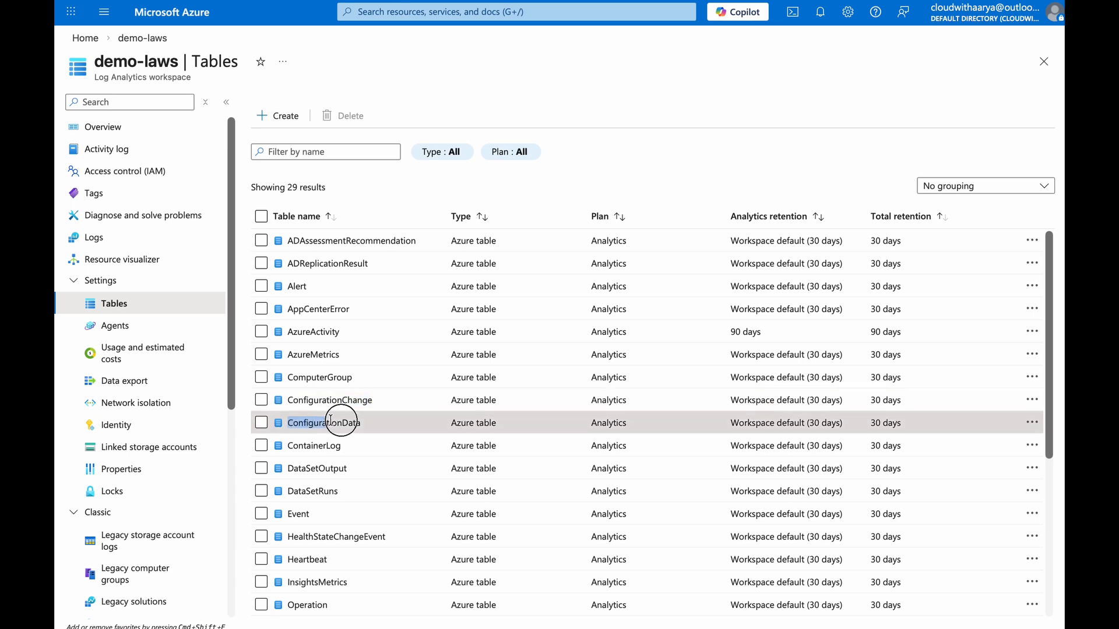
Open the Data collection rules list and widen its columns to compare the rules
{"action": "left_click", "coordinate": [187, 17]}
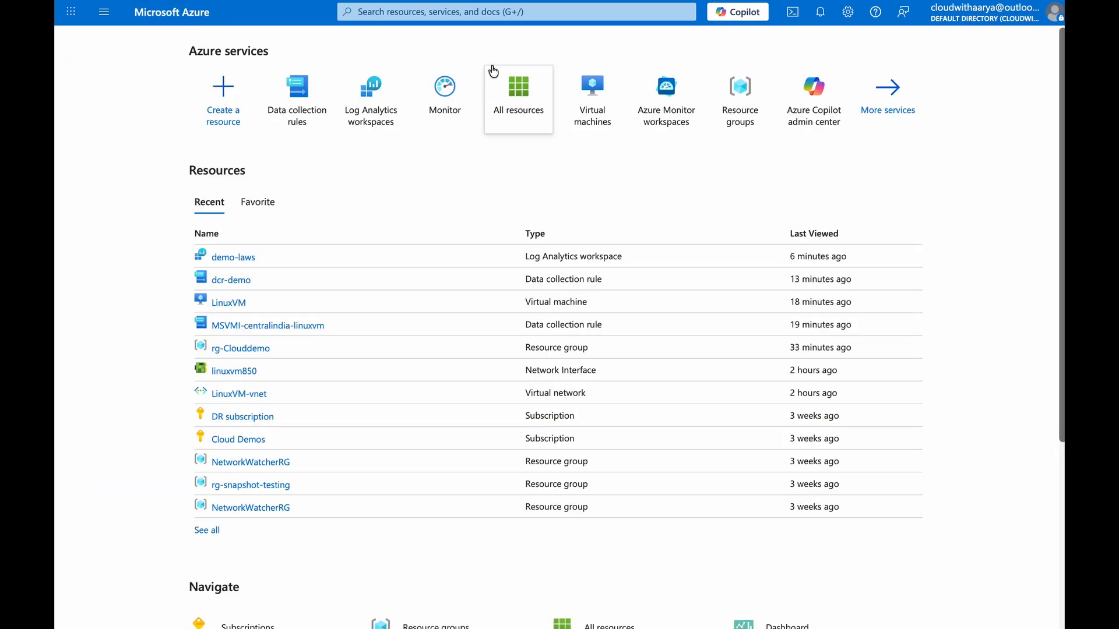
{"action": "left_click", "coordinate": [501, 12]}
{"action": "type", "text": "dcr"}
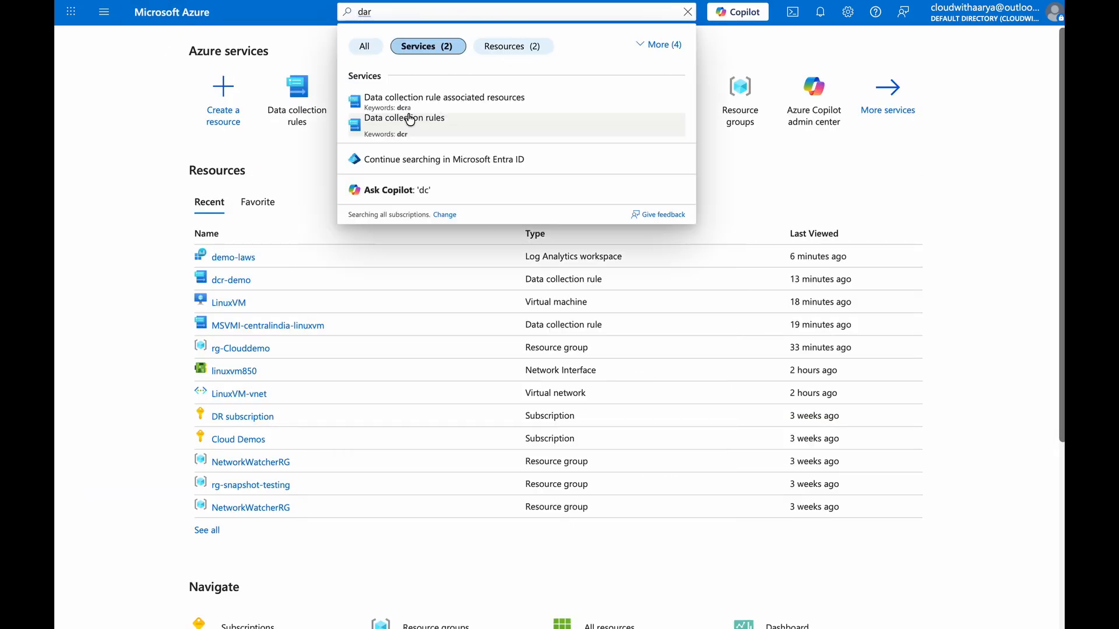
{"action": "left_click", "coordinate": [409, 120]}
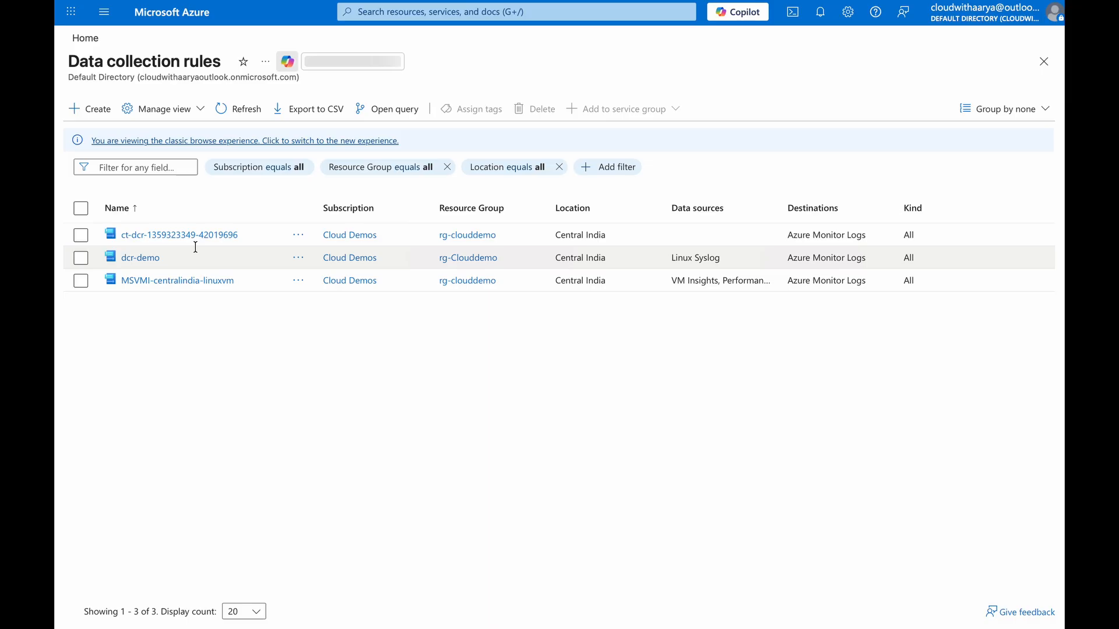
{"action": "left_click_drag", "start_coordinate": [300, 209], "coordinate": [329, 209]}
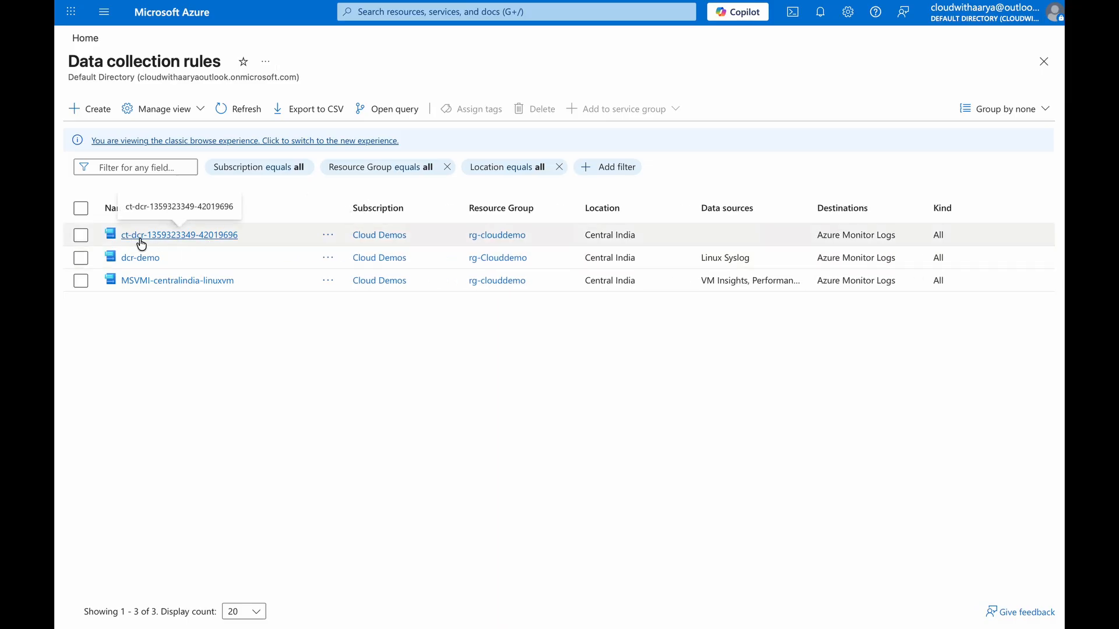
{"action": "left_click", "coordinate": [201, 239]}
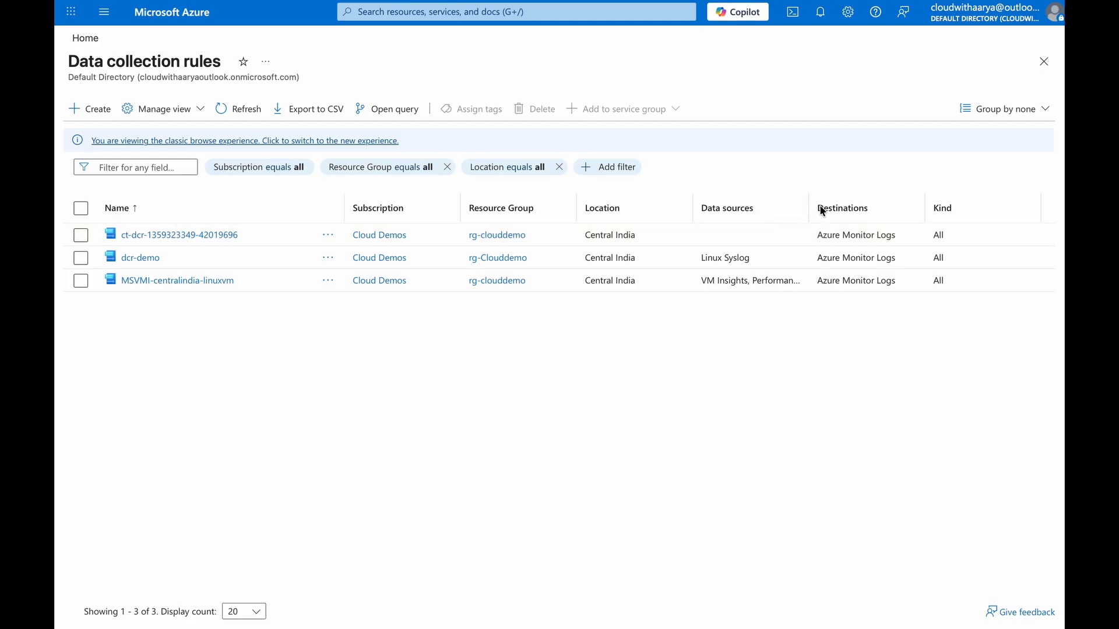
{"action": "mouse_move", "coordinate": [809, 205]}
{"action": "left_mouse_down"}
{"action": "mouse_move", "coordinate": [795, 205]}
{"action": "mouse_move", "coordinate": [825, 205]}
{"action": "left_mouse_up"}
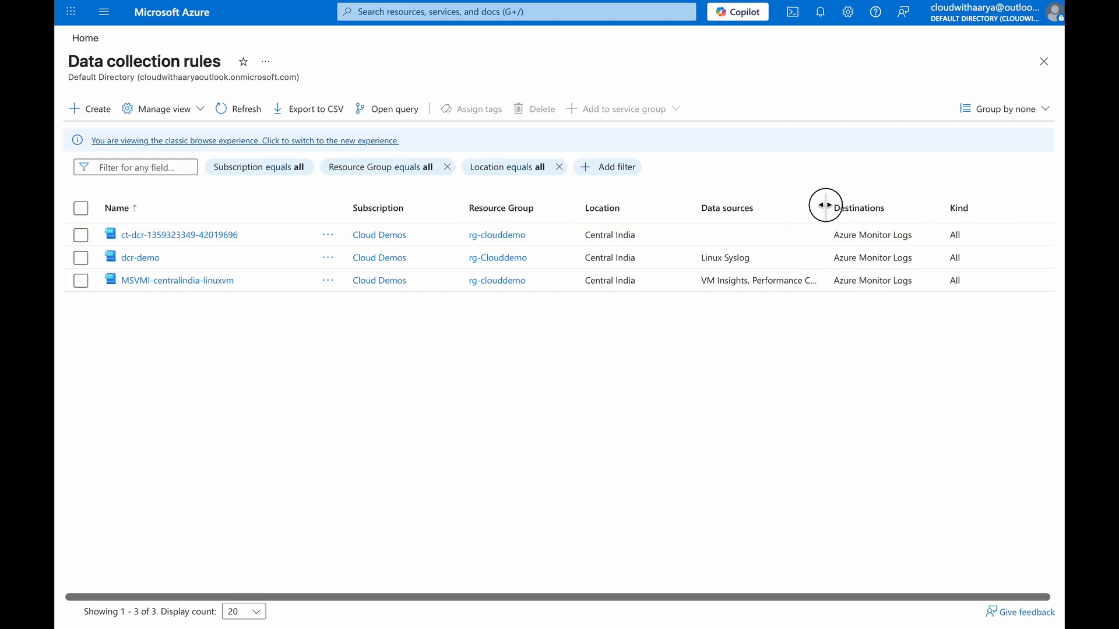
{"action": "left_click", "coordinate": [142, 236]}
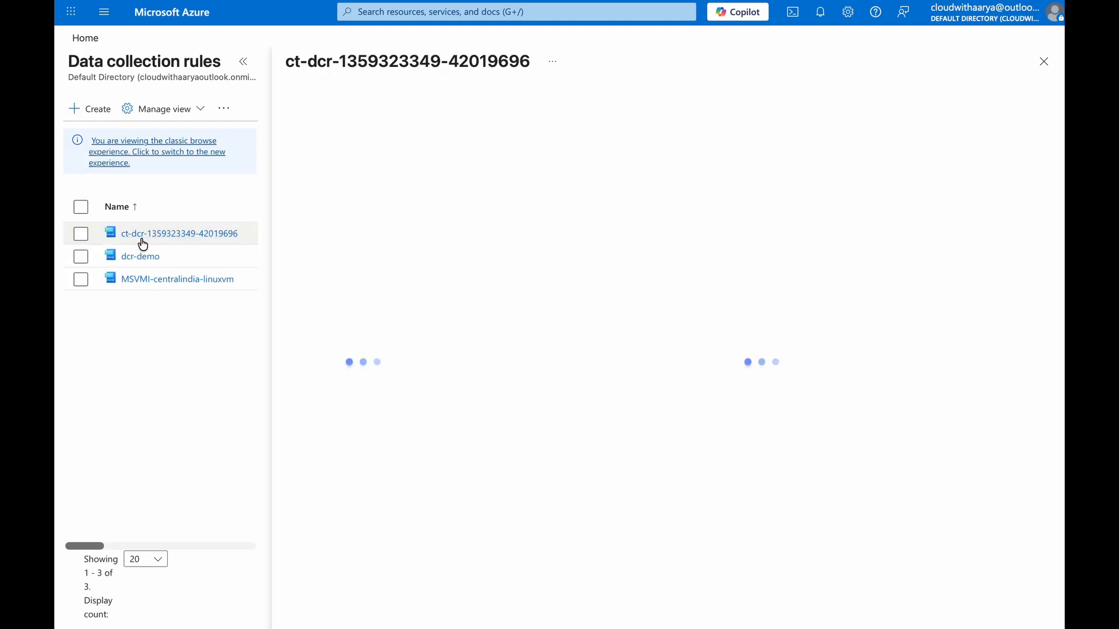
{"action": "left_click", "coordinate": [243, 61]}
{"action": "left_click", "coordinate": [216, 303]}
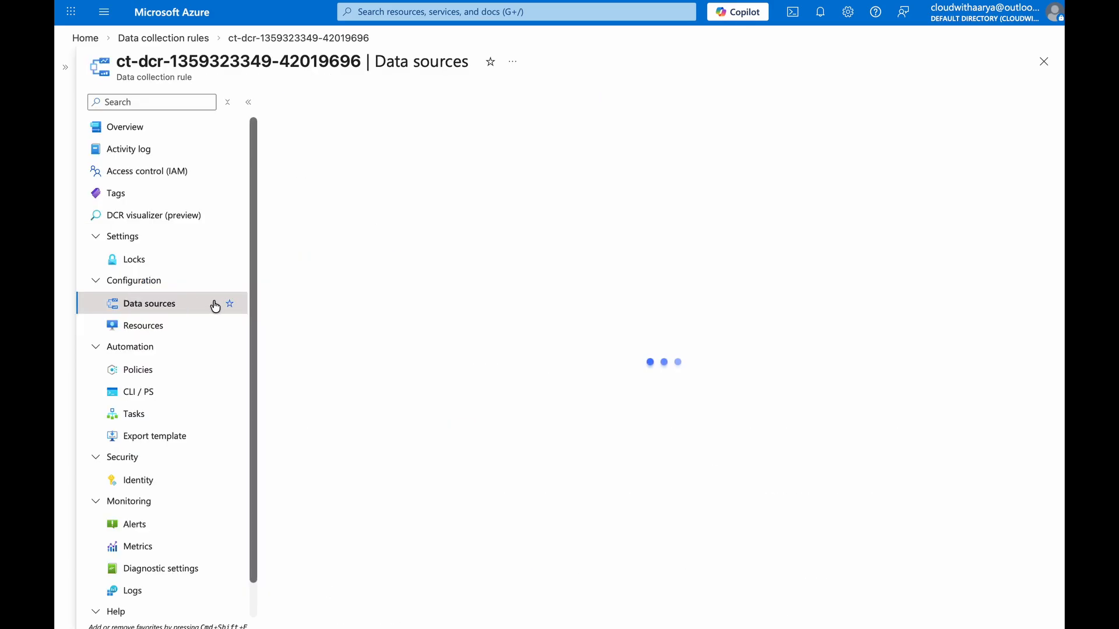
{"action": "left_click", "coordinate": [152, 131]}
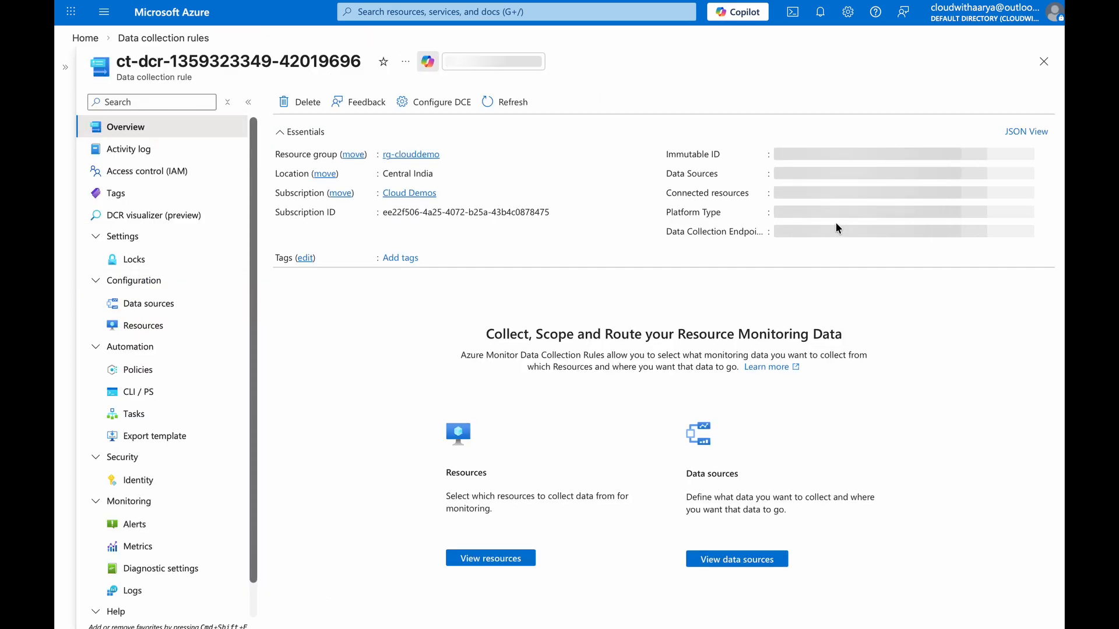
Inspect the rule's data sources and associated resources, opening and cancelling the scope picker for adding resources
{"action": "left_click", "coordinate": [776, 174]}
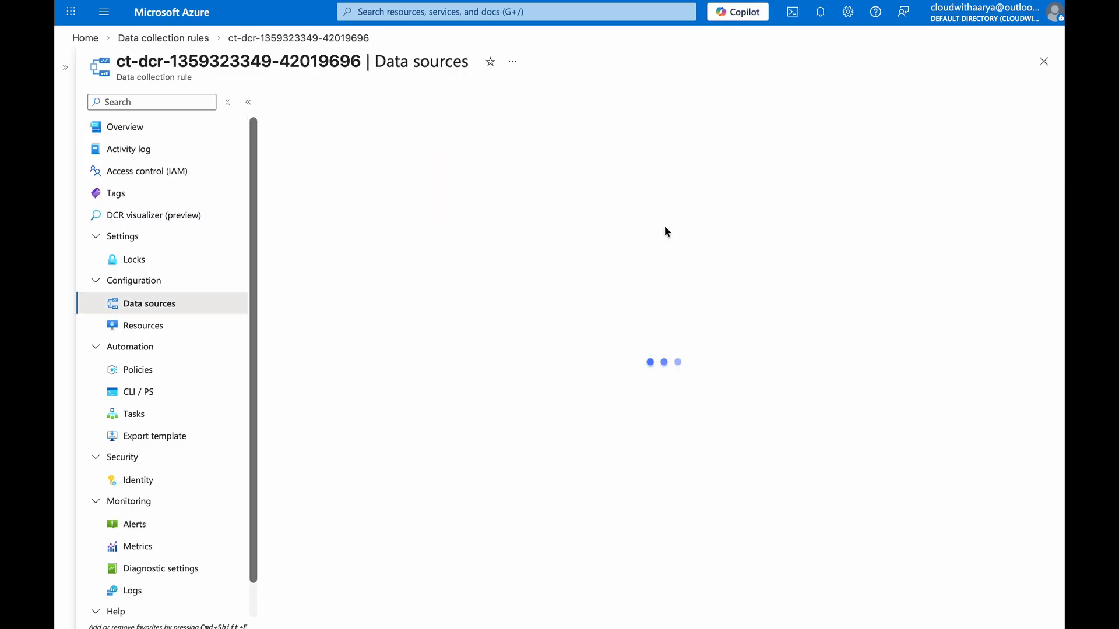
{"action": "left_click", "coordinate": [149, 325]}
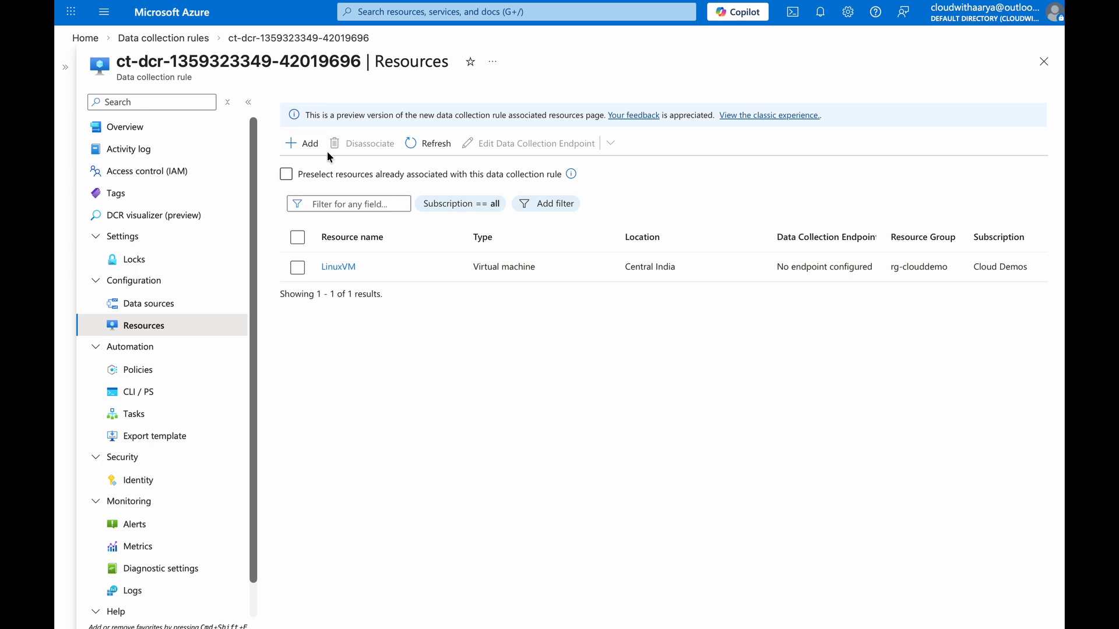
{"action": "left_click", "coordinate": [303, 143]}
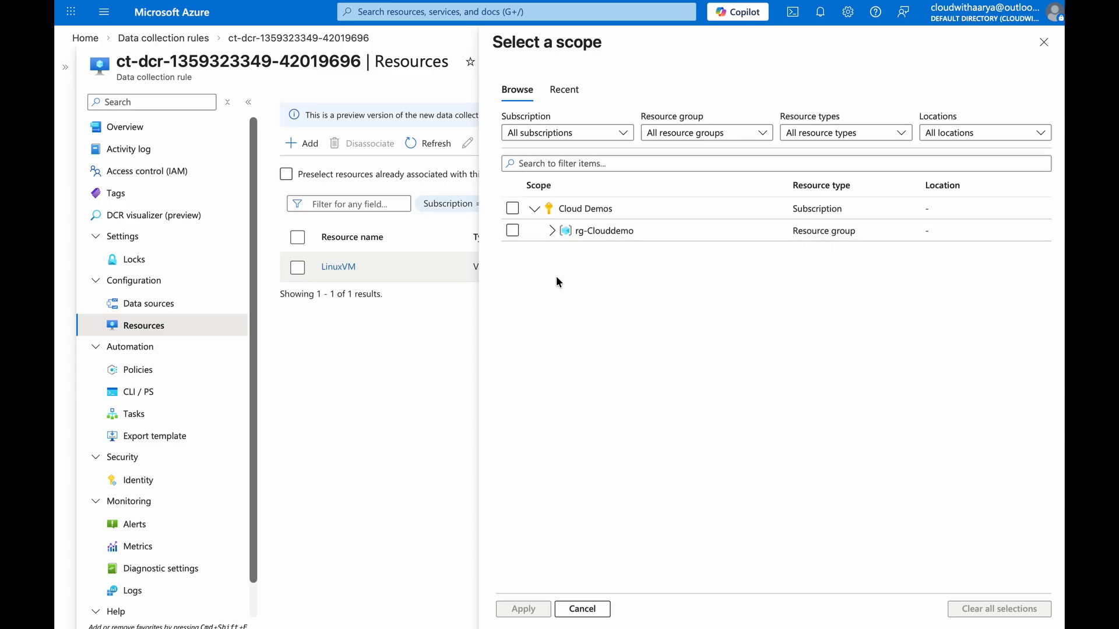
{"action": "left_click", "coordinate": [582, 609]}
{"action": "mouse_move", "coordinate": [292, 50]}
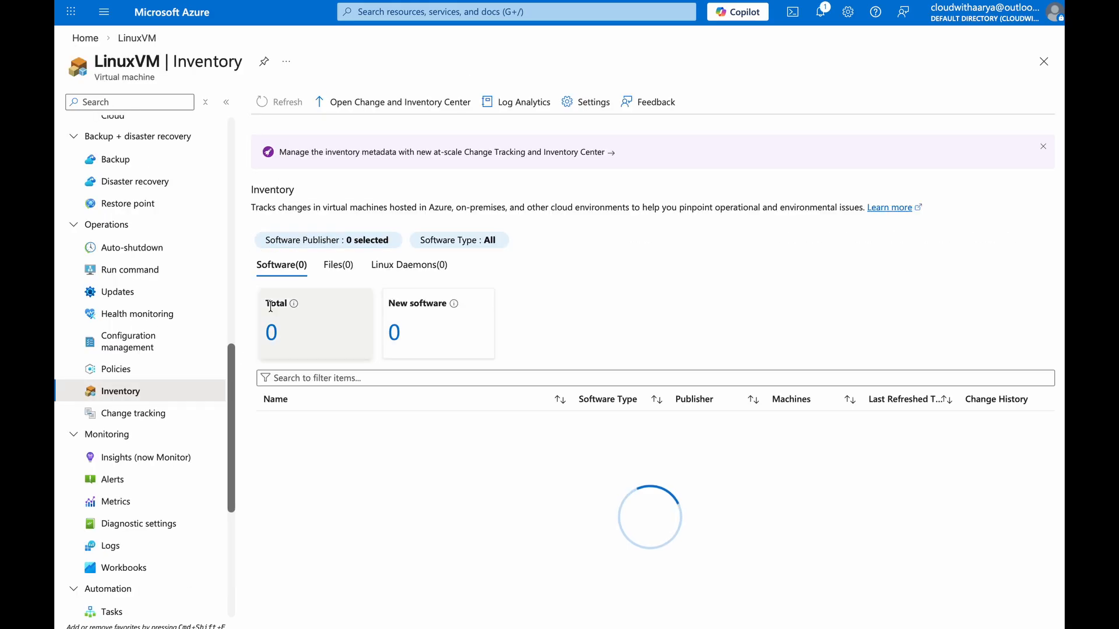
Open LinuxVM's Extensions + applications page and widen the columns to read the installed extensions
{"action": "scroll", "coordinate": [200, 400], "scroll_direction": "down", "scroll_amount": 3}
{"action": "scroll", "coordinate": [175, 370], "scroll_direction": "up", "scroll_amount": 10}
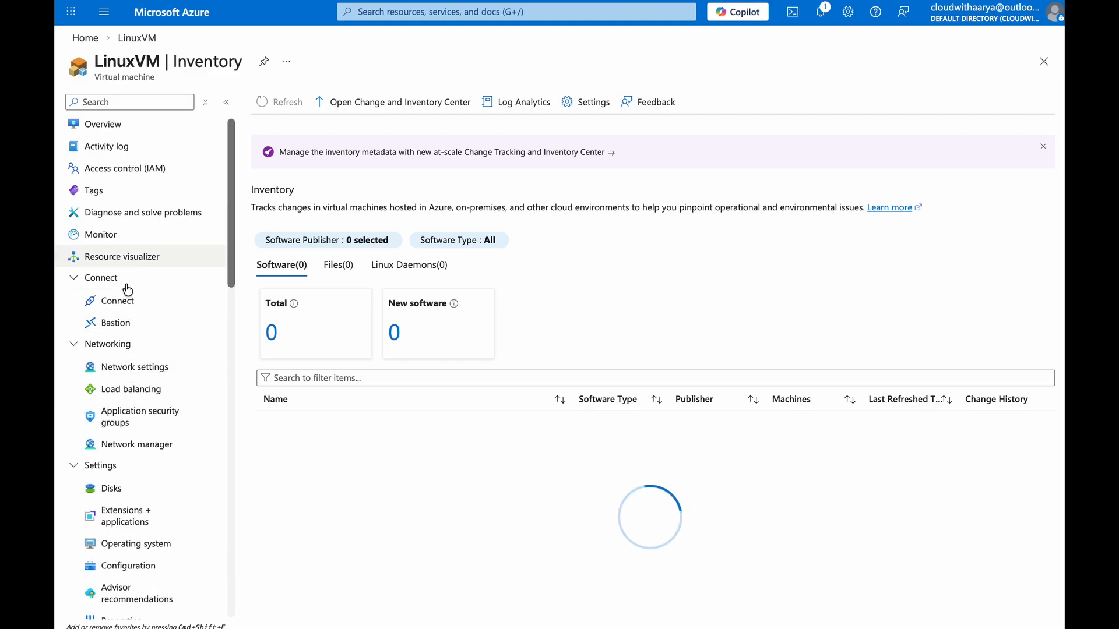
{"action": "left_click", "coordinate": [146, 513]}
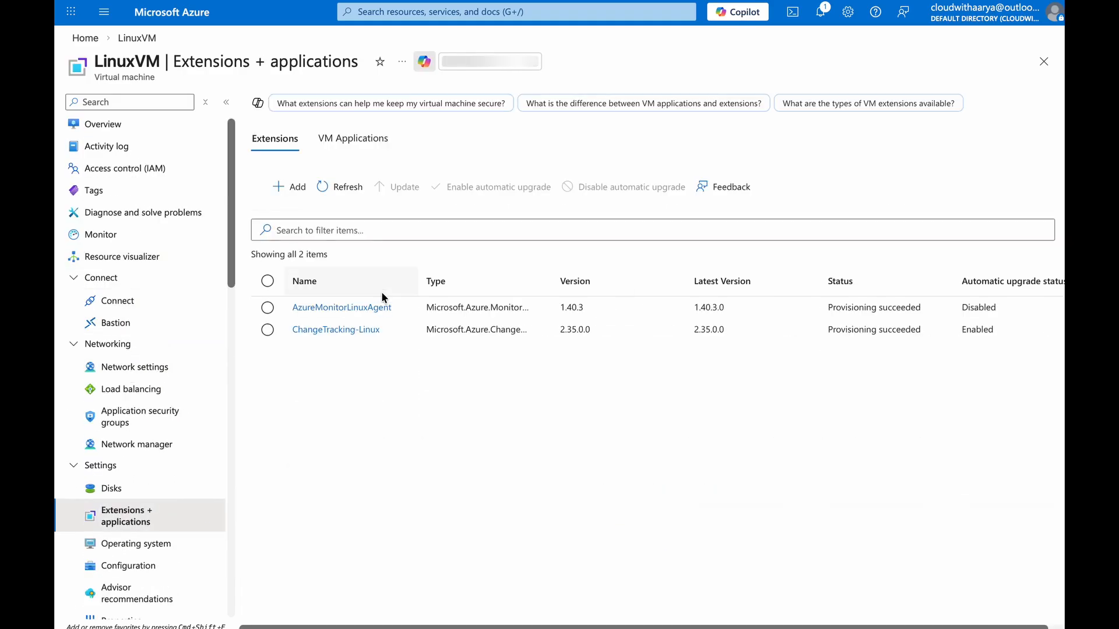
{"action": "left_click_drag", "start_coordinate": [418, 281], "coordinate": [520, 282]}
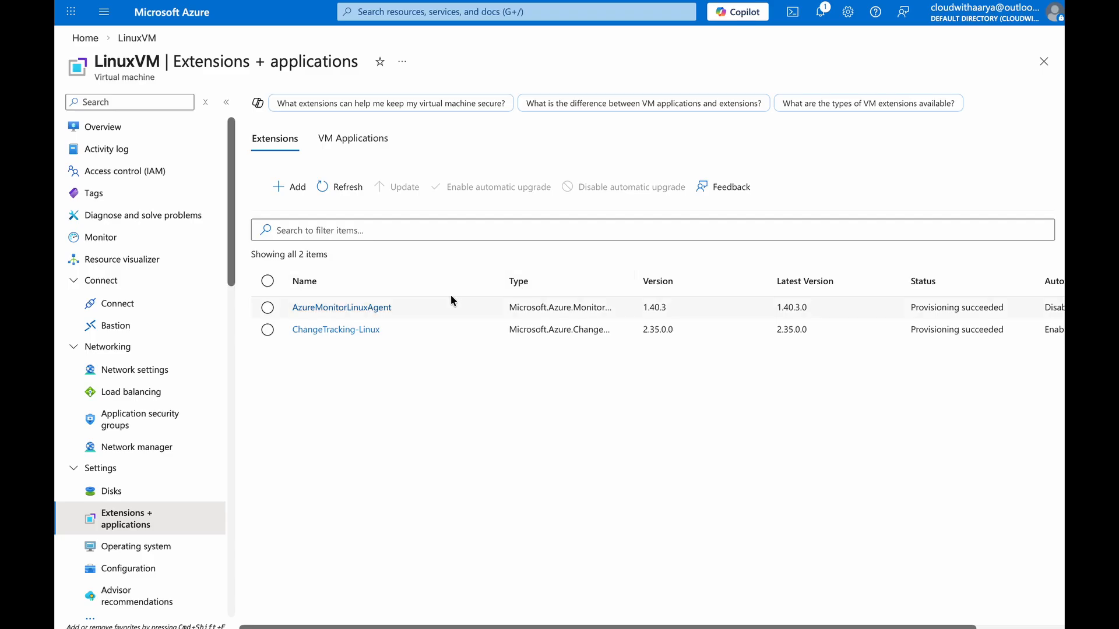
{"action": "left_click_drag", "start_coordinate": [635, 281], "coordinate": [838, 279]}
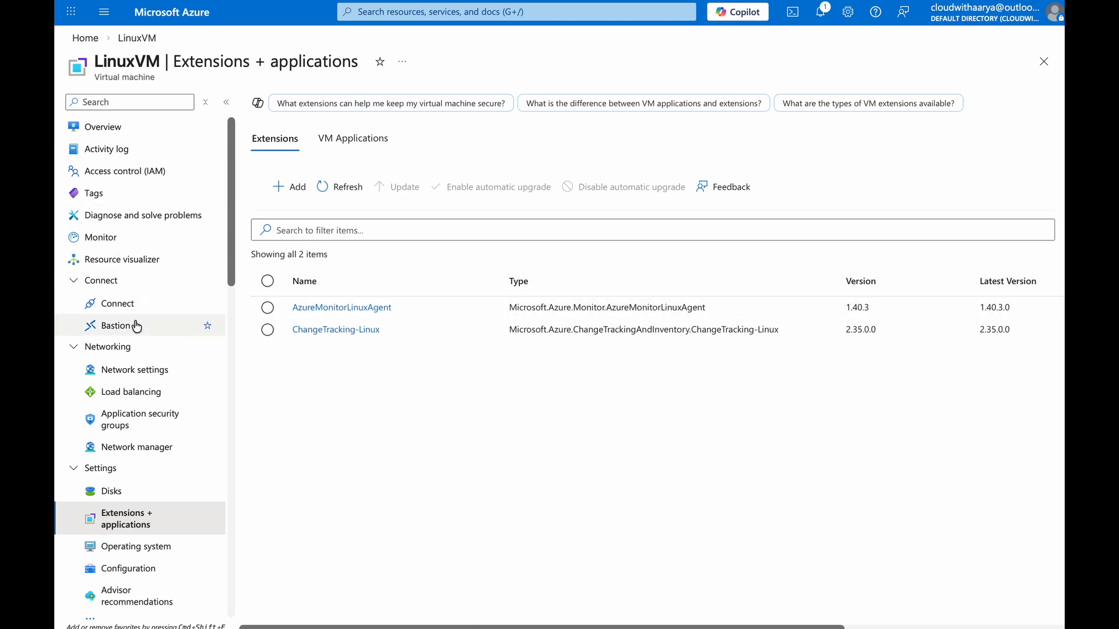
Open LinuxVM's Inventory and browse the list of tracked files
{"action": "scroll", "coordinate": [135, 362], "scroll_direction": "down", "scroll_amount": 8}
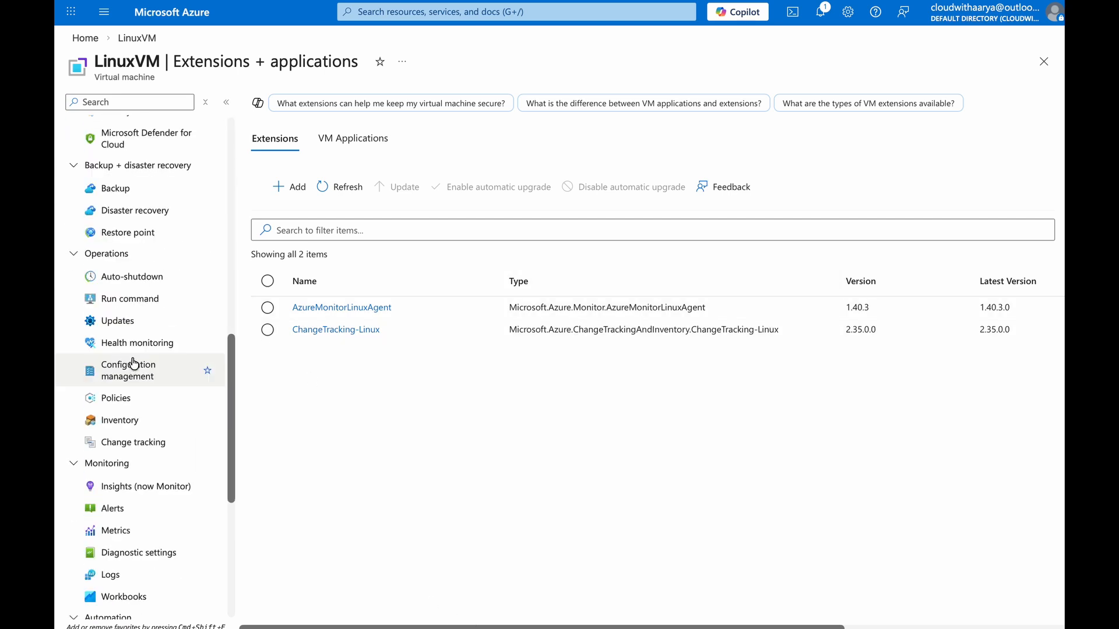
{"action": "left_click", "coordinate": [133, 416]}
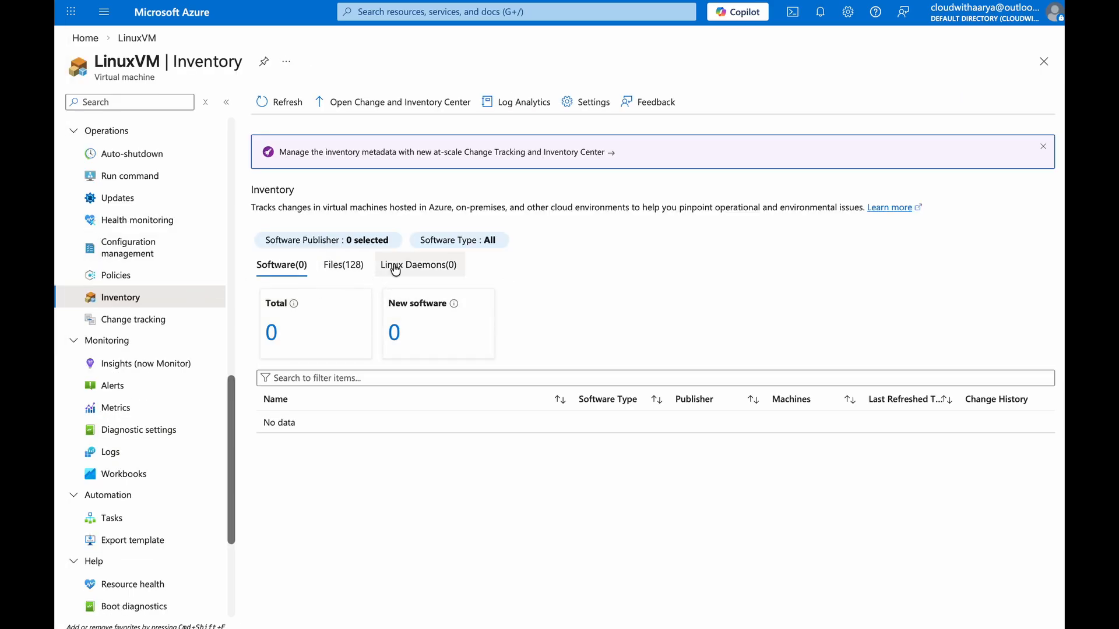
{"action": "left_click", "coordinate": [351, 270]}
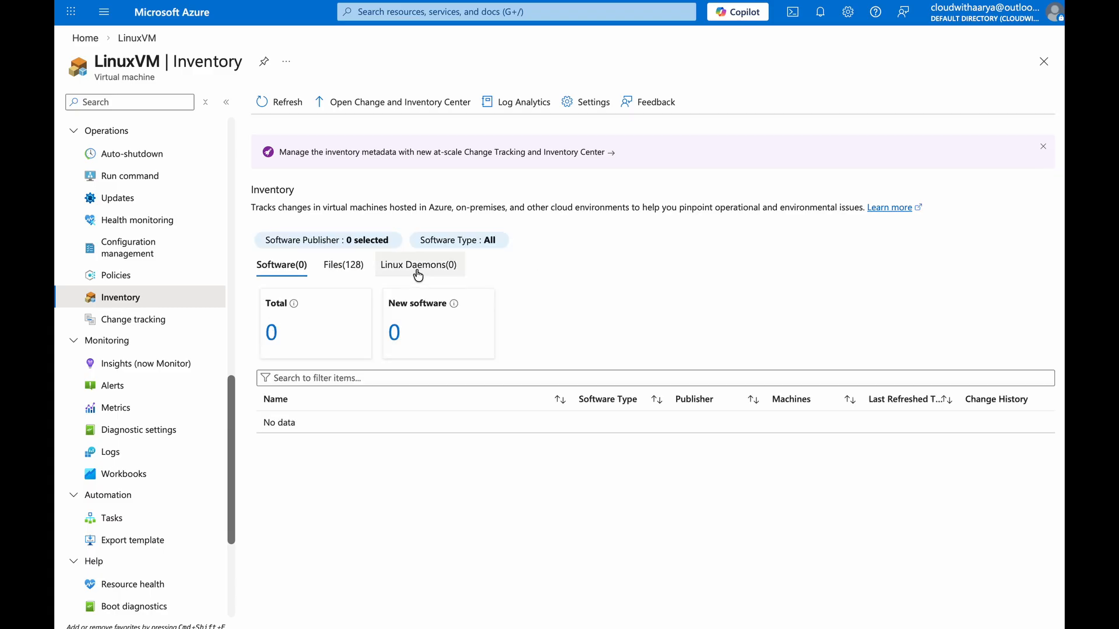
{"action": "left_click", "coordinate": [344, 269]}
{"action": "scroll", "coordinate": [350, 291], "scroll_direction": "down", "scroll_amount": 4}
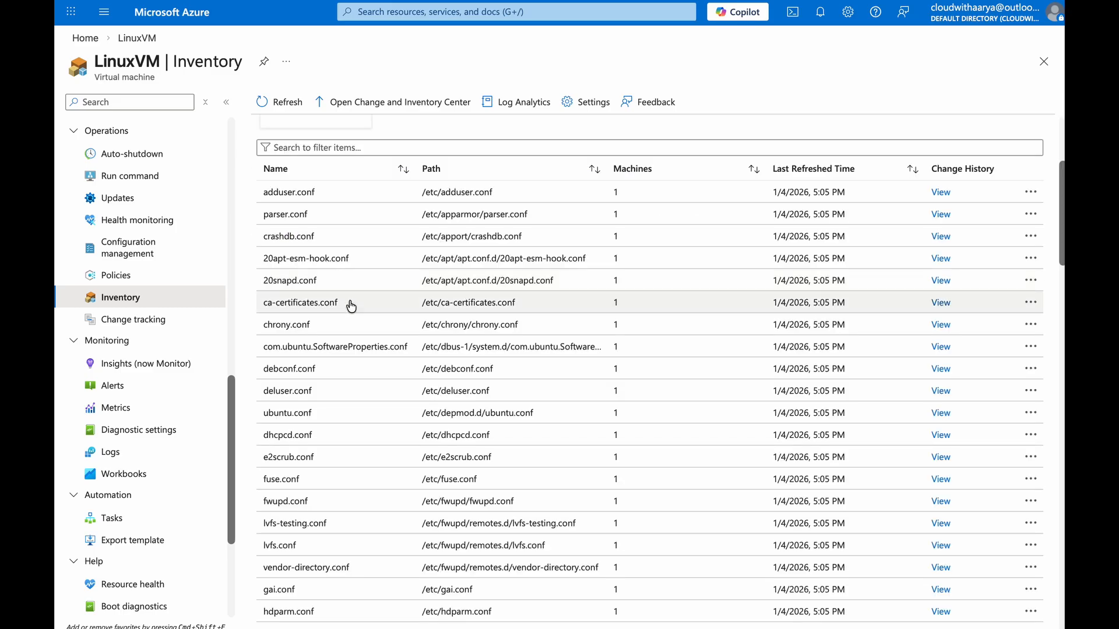
{"action": "scroll", "coordinate": [320, 390], "scroll_direction": "down", "scroll_amount": 5}
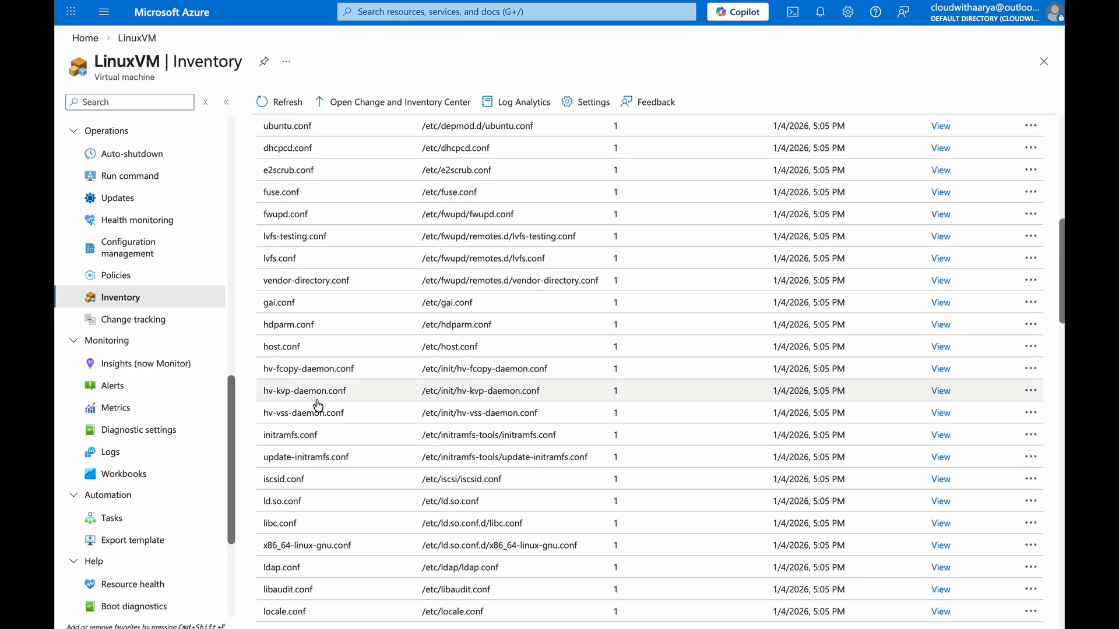
{"action": "scroll", "coordinate": [319, 406], "scroll_direction": "down", "scroll_amount": 13}
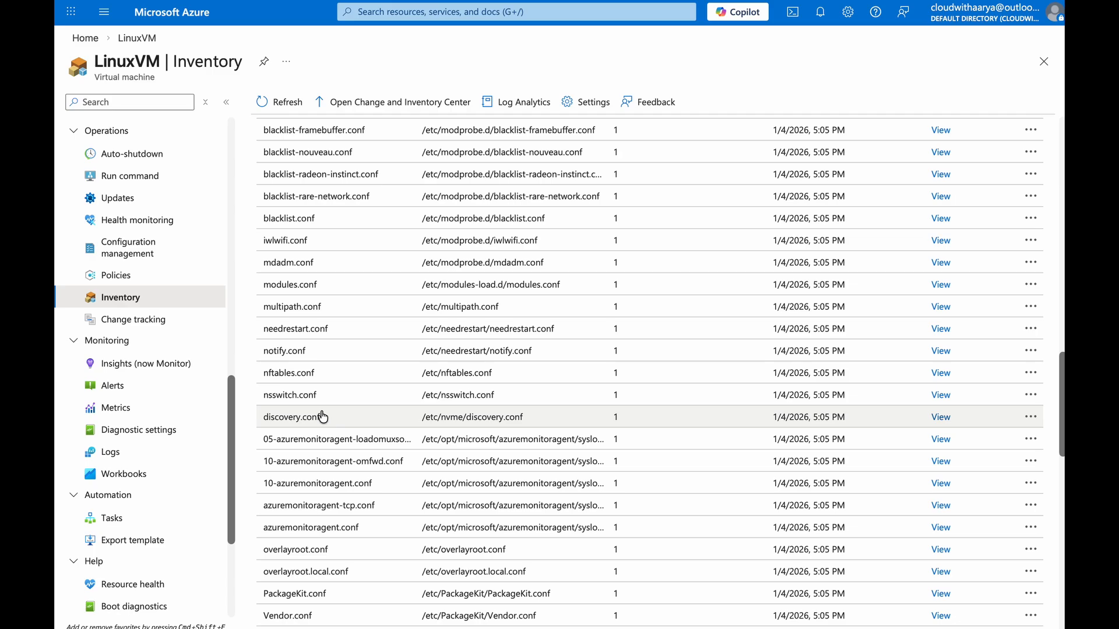
{"action": "scroll", "coordinate": [322, 416], "scroll_direction": "up", "scroll_amount": 20}
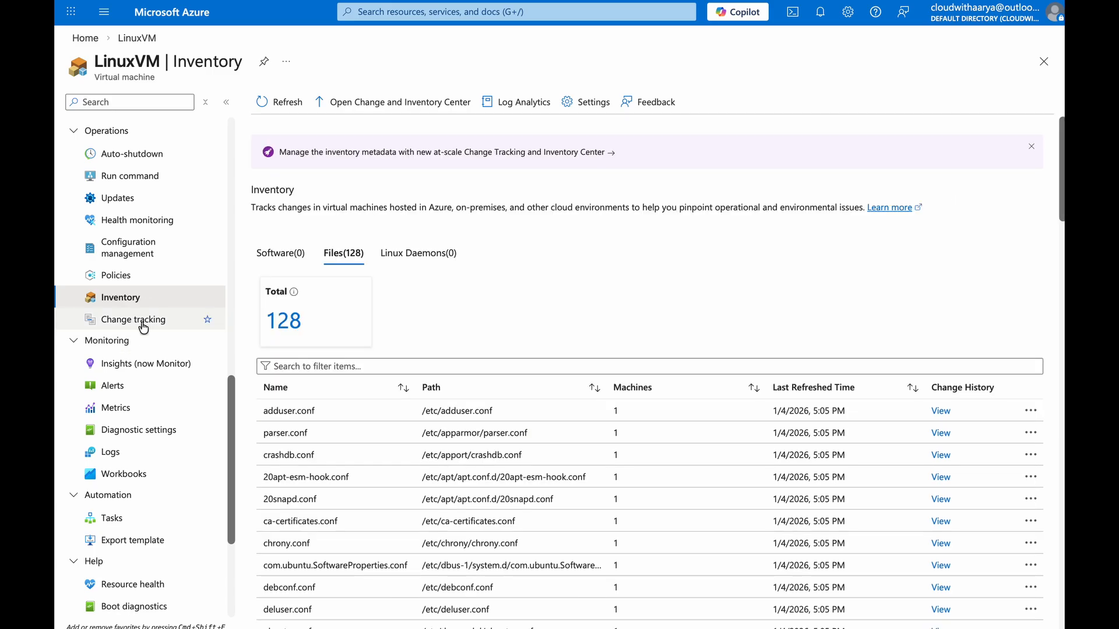
Open LinuxVM's Change tracking page, then return to its Inventory page
{"action": "left_click_drag", "start_coordinate": [143, 328], "coordinate": [322, 319]}
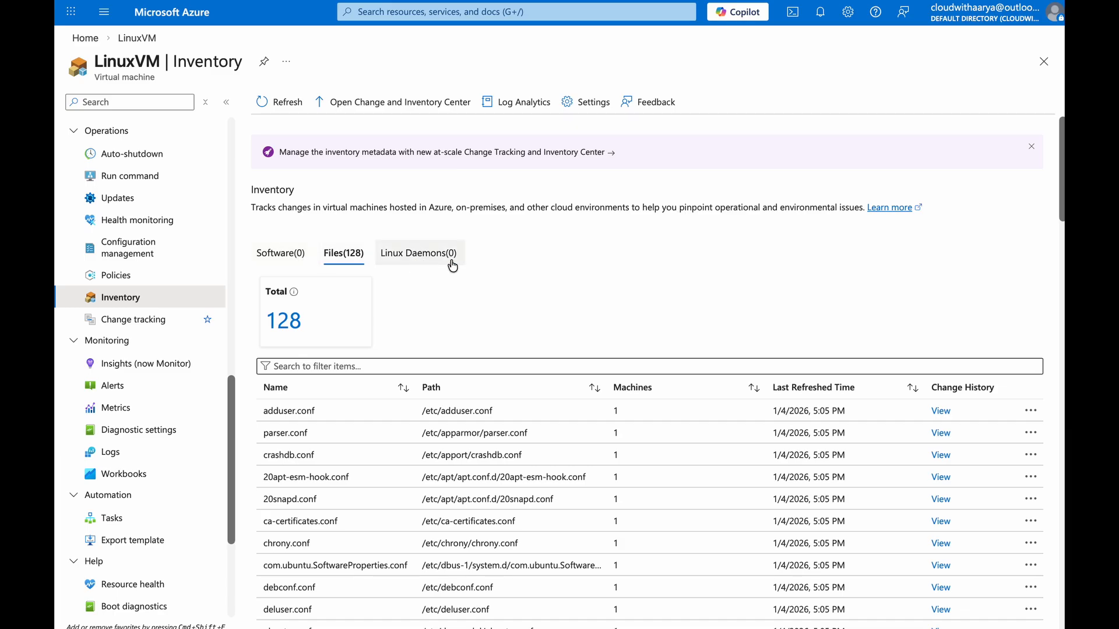
{"action": "left_click", "coordinate": [149, 321]}
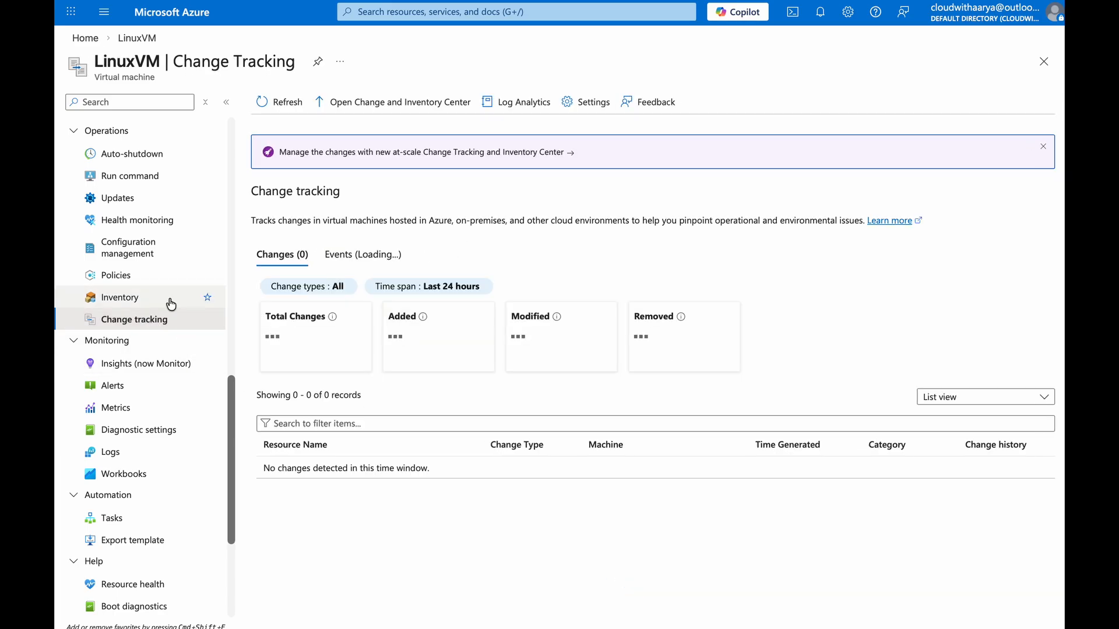
{"action": "left_click", "coordinate": [170, 300]}
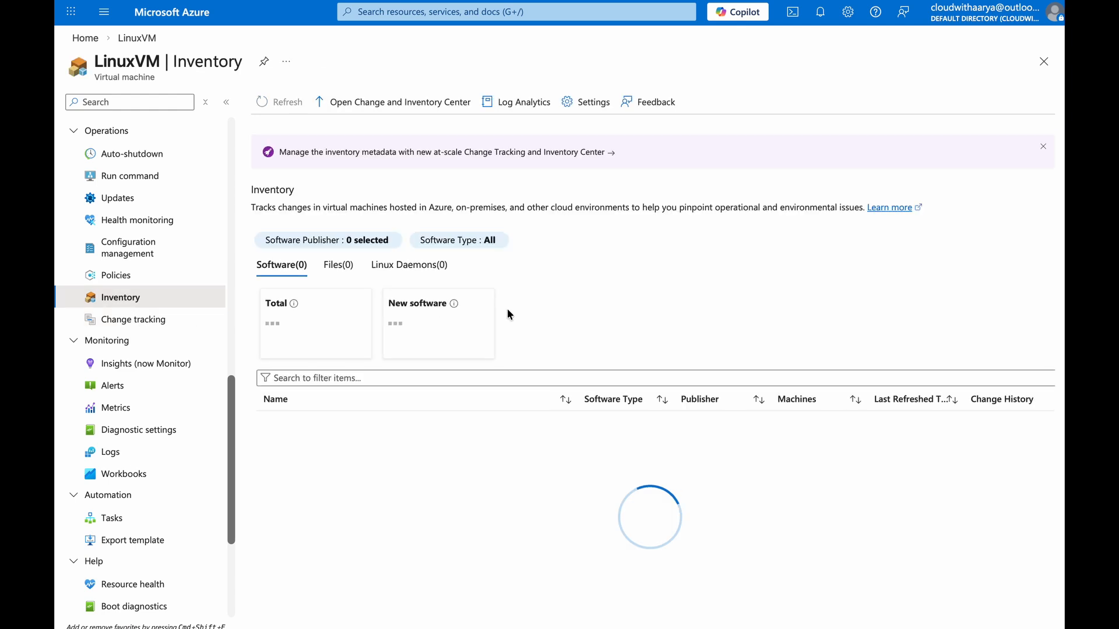